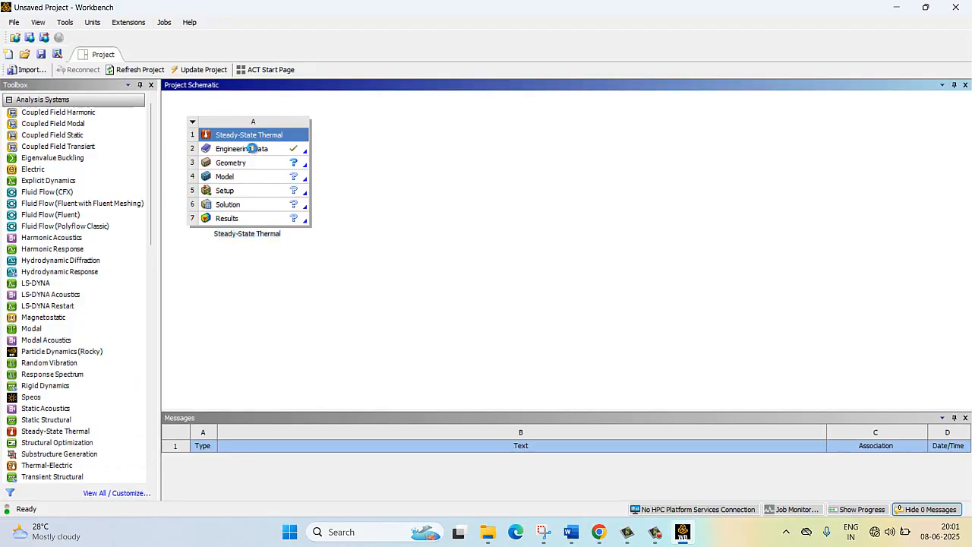
- Open the Engineering Data of the Steady-State Thermal system and add a new material named mat1
right_click(255, 149)
left_click(275, 152)
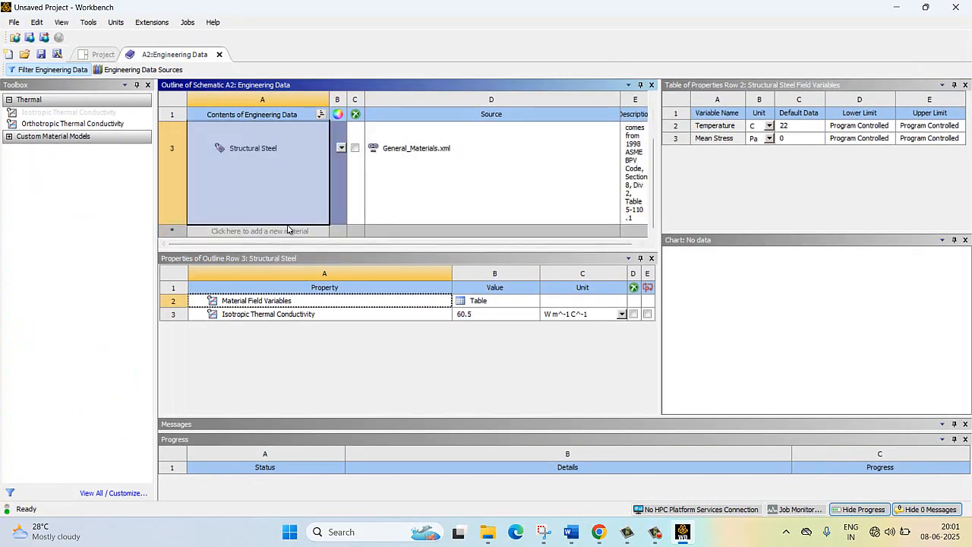
left_click(287, 230)
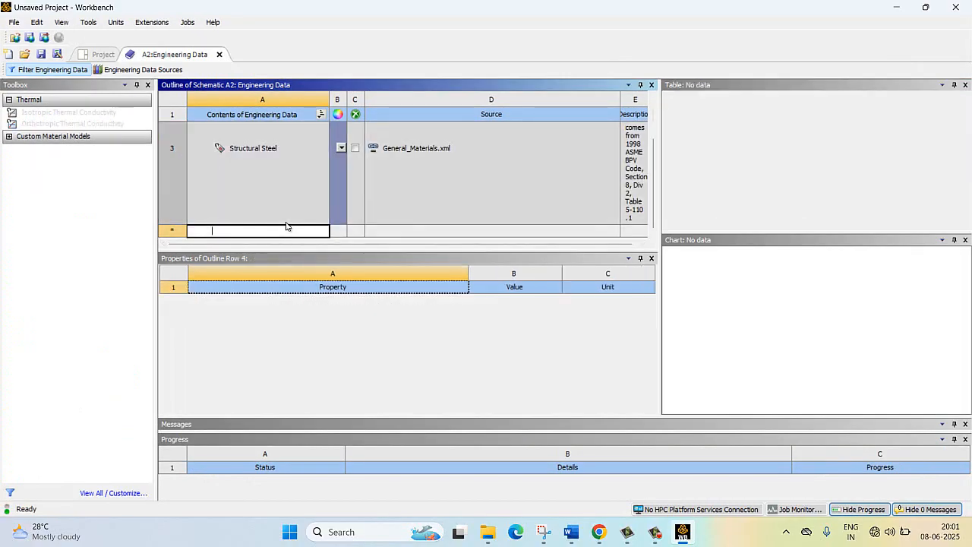
type("mat1")
key("Return")
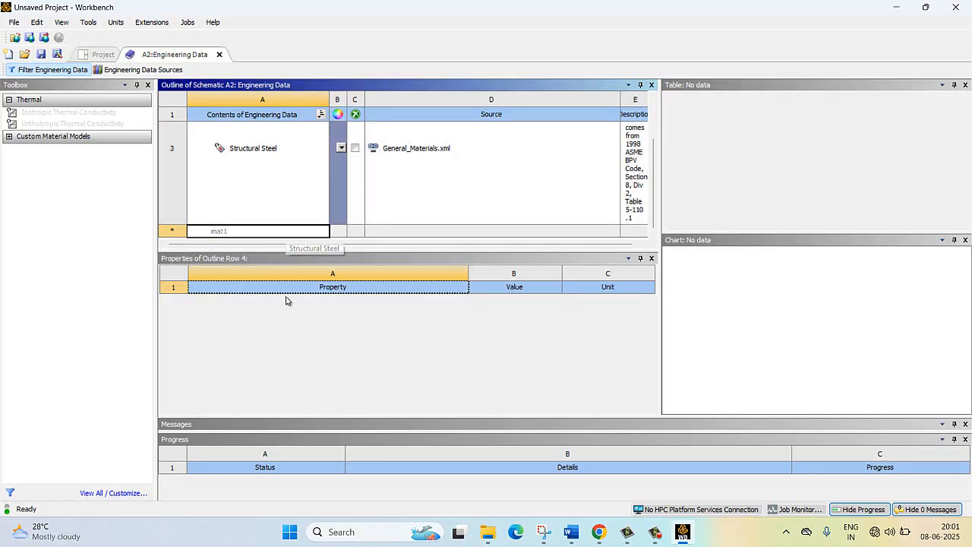
- Give mat1 an isotropic thermal conductivity of 8.5 W m^-1 K^-1, checking k1 in the Word problem statement
left_click_drag(68, 113, 268, 127)
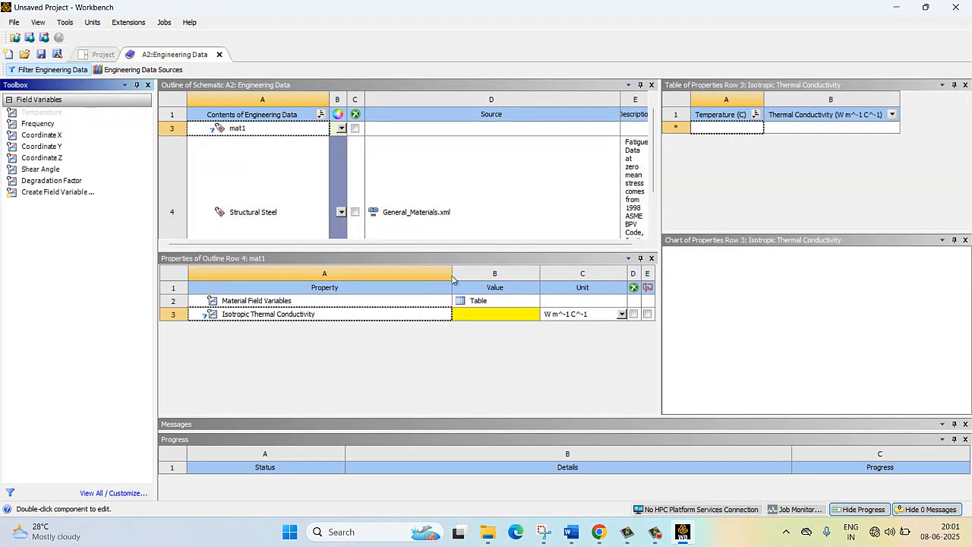
left_click(491, 313)
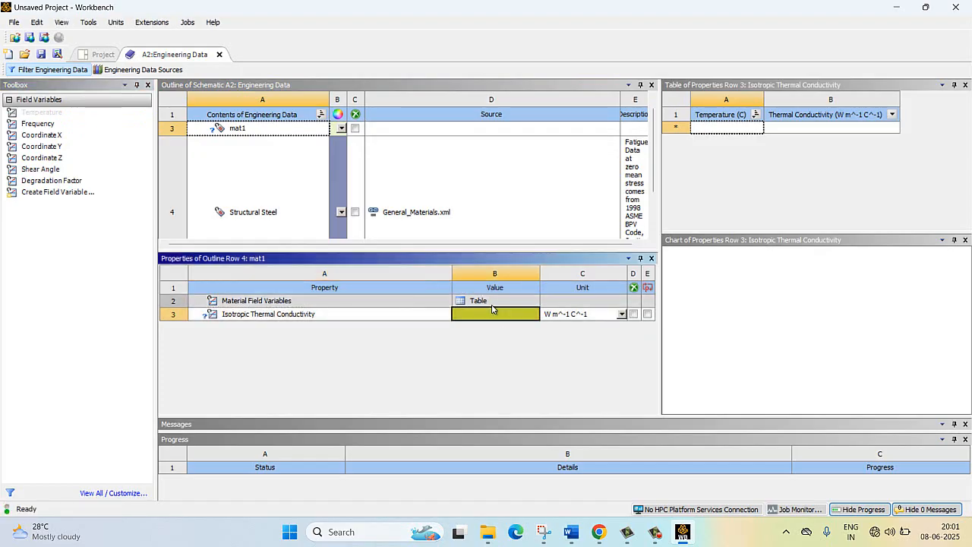
mouse_move(571, 531)
left_click(517, 476)
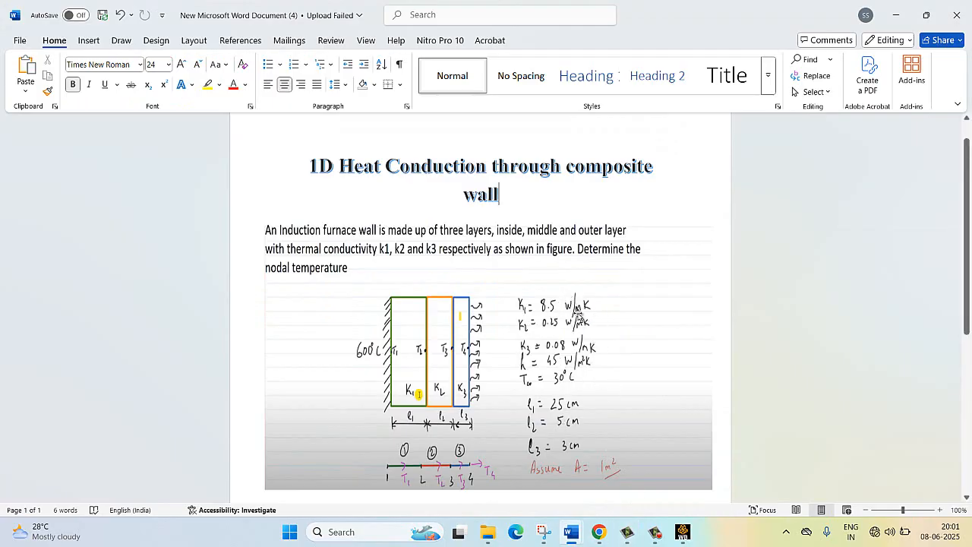
left_click(682, 532)
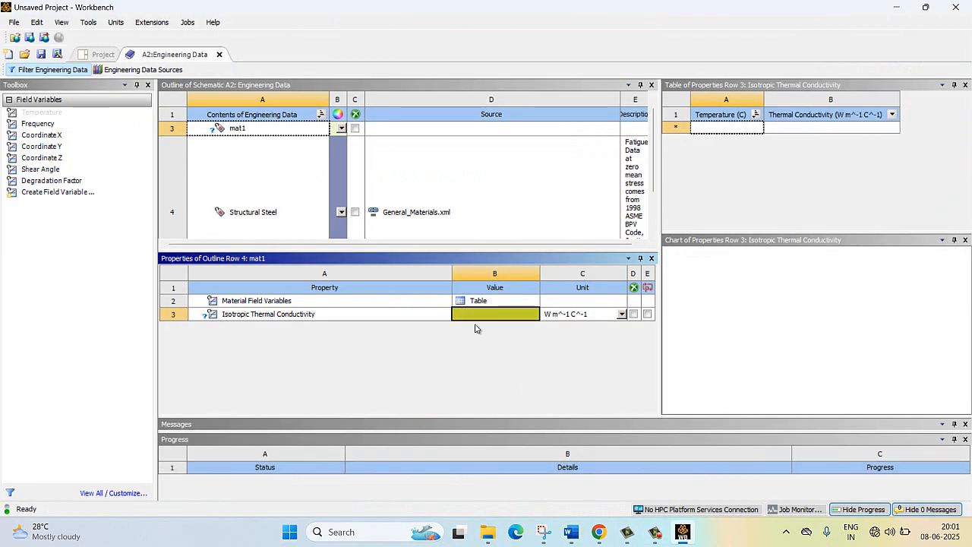
left_click(477, 315)
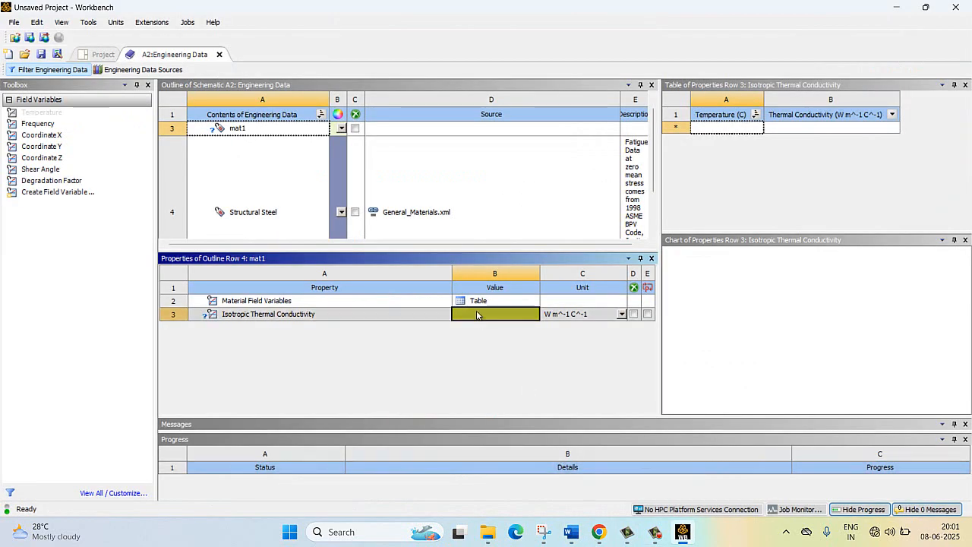
type("8.5")
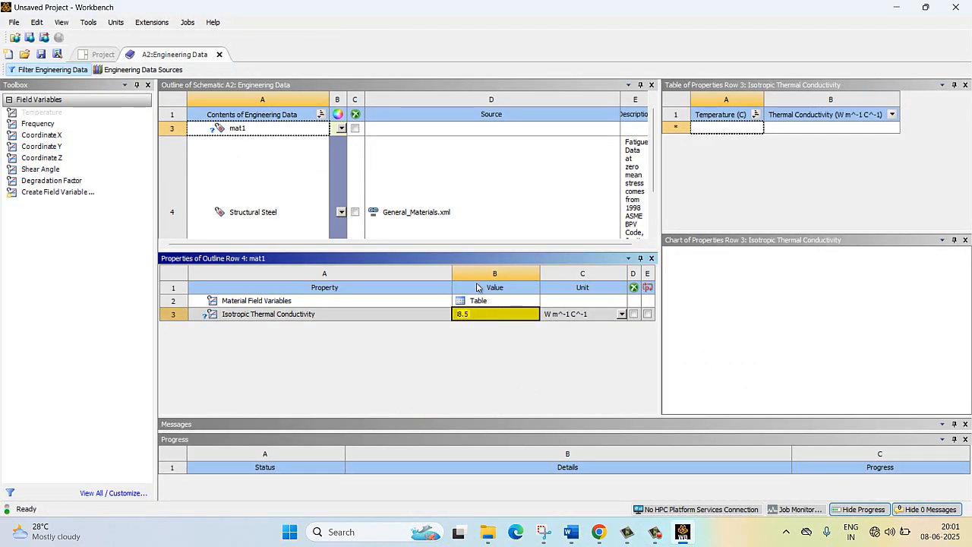
key("Return")
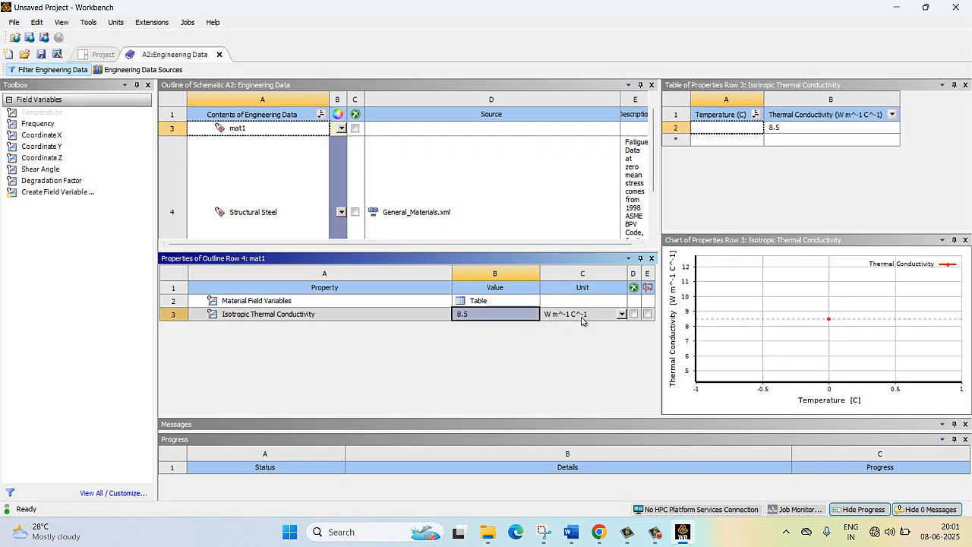
left_click(621, 313)
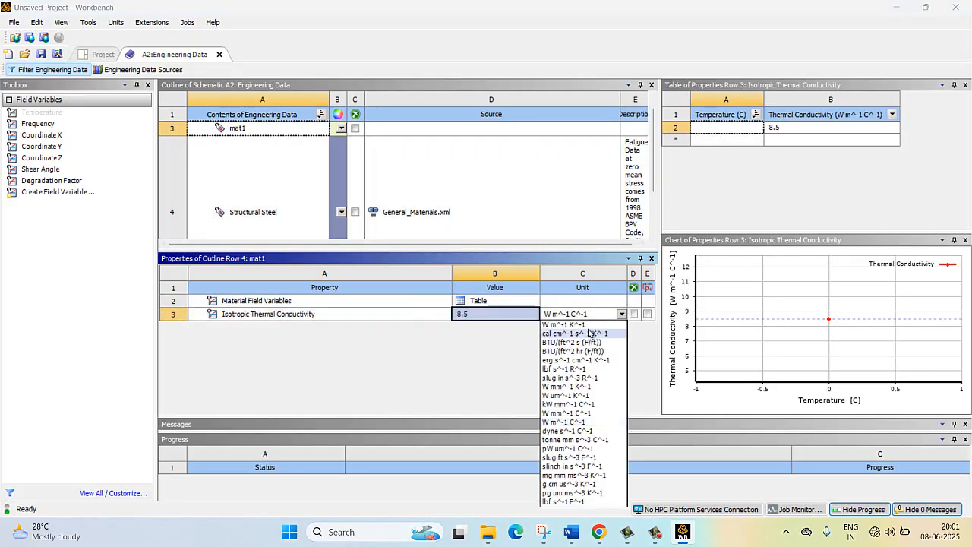
left_click(564, 324)
- Add a second new material named mat2 to the engineering data
scroll(228, 220, "down", 2)
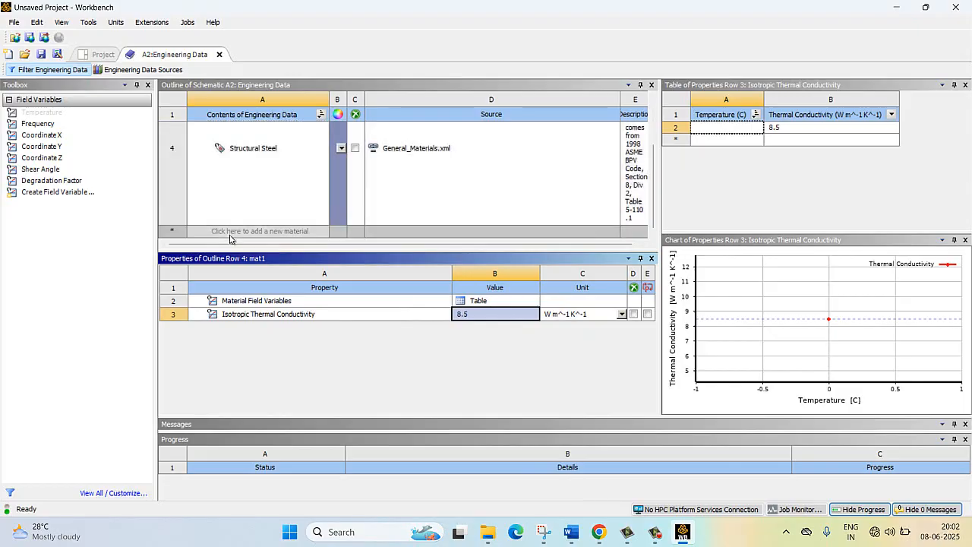
left_click(230, 232)
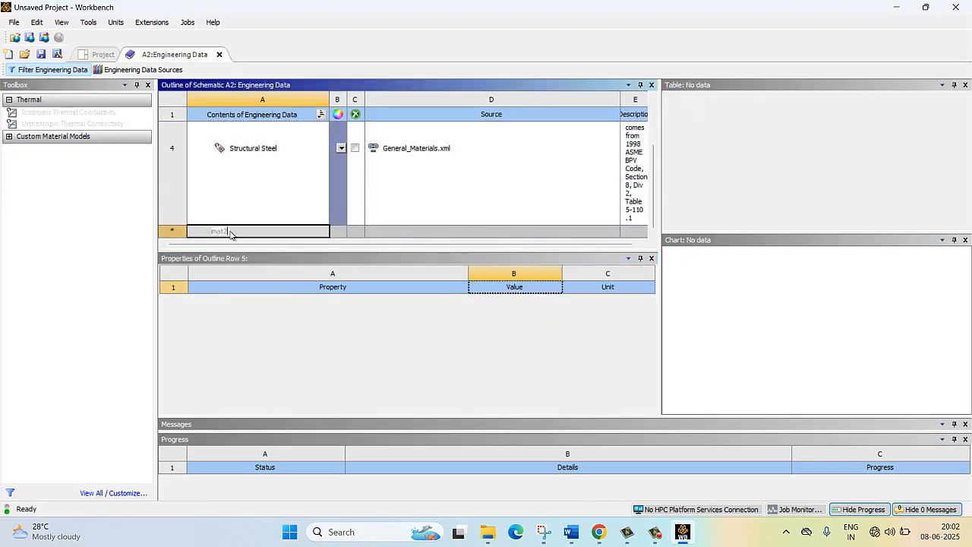
left_click(230, 369)
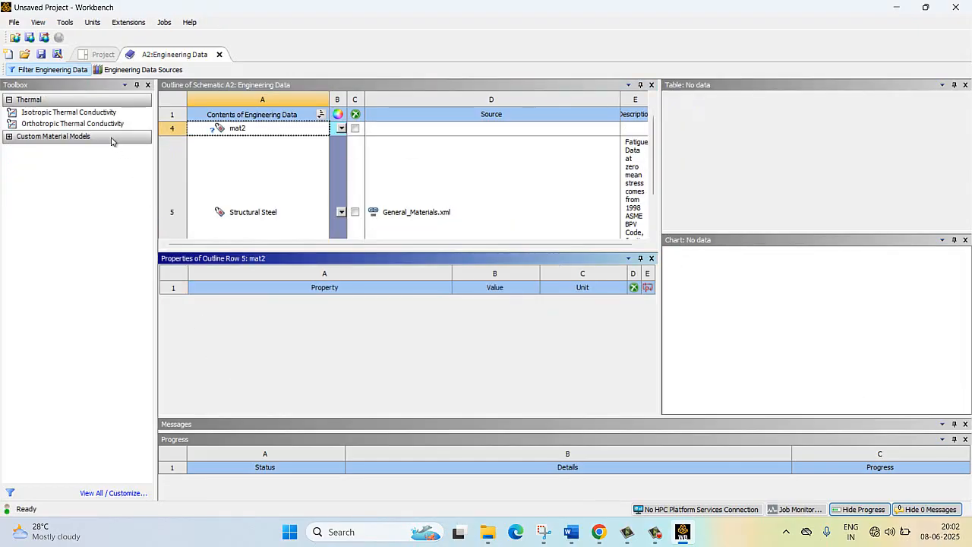
- Give mat2 an isotropic thermal conductivity of 0.25 W m^-1 K^-1
left_click_drag(89, 112, 227, 133)
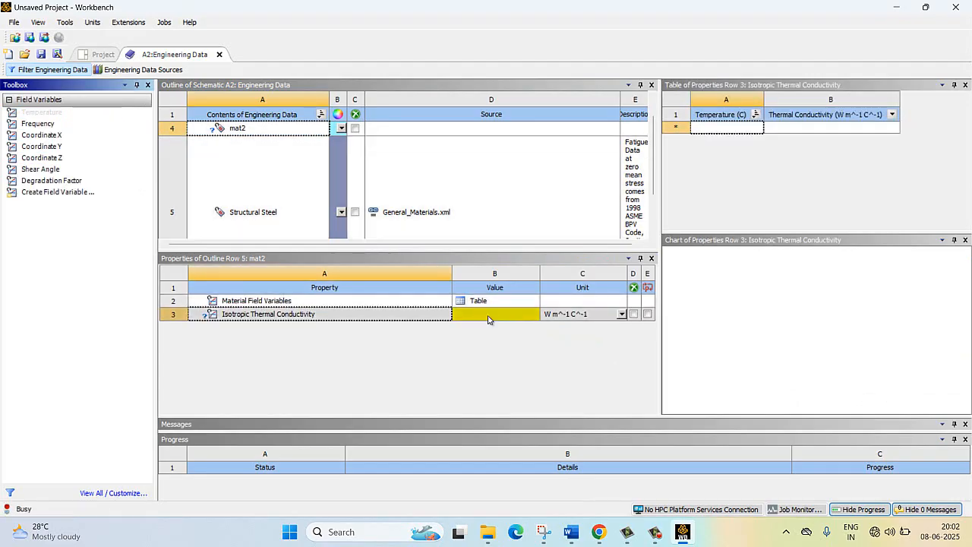
left_click(488, 318)
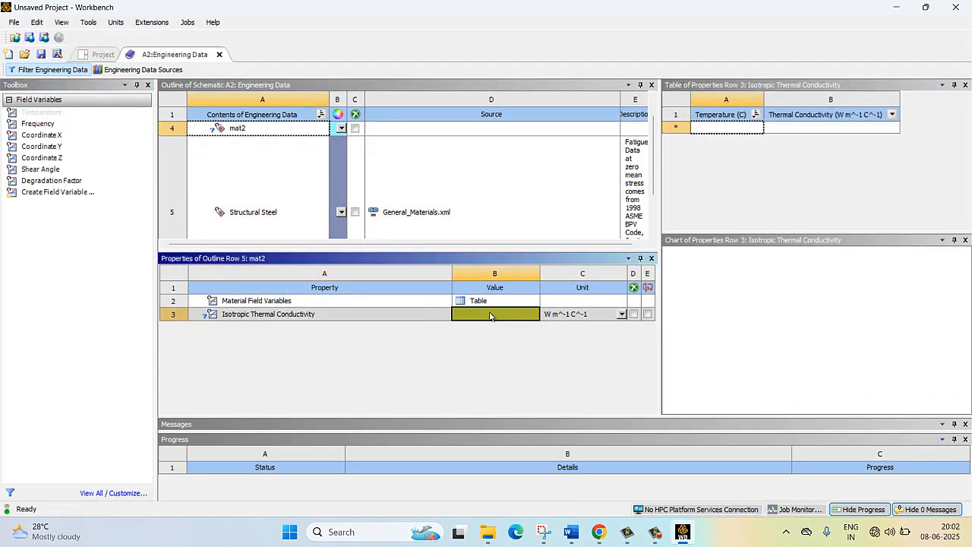
type("0.25")
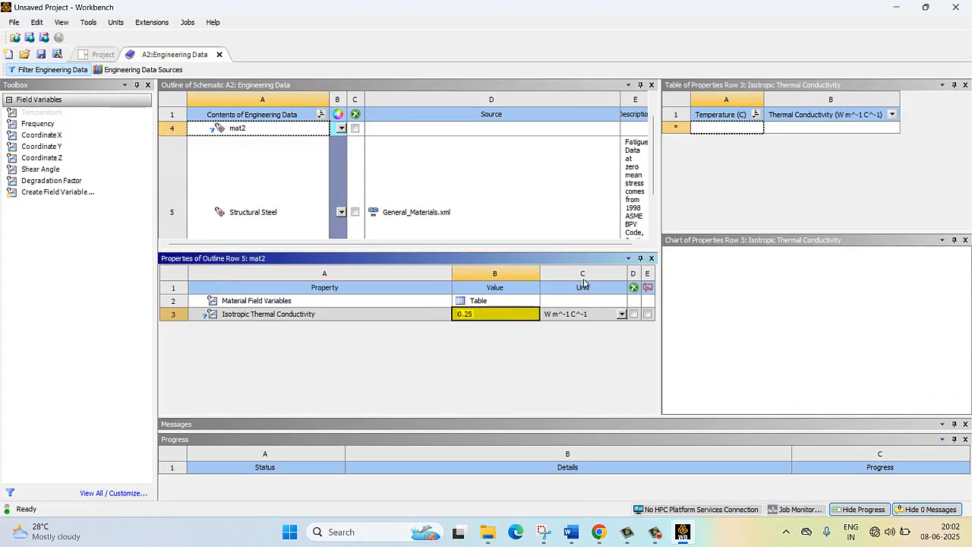
key("Return")
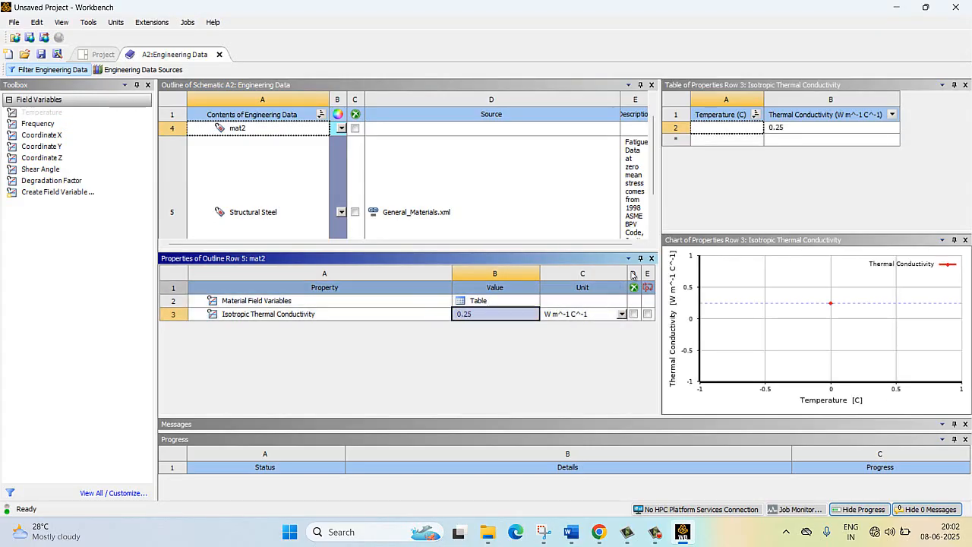
left_click(617, 316)
left_click(574, 363)
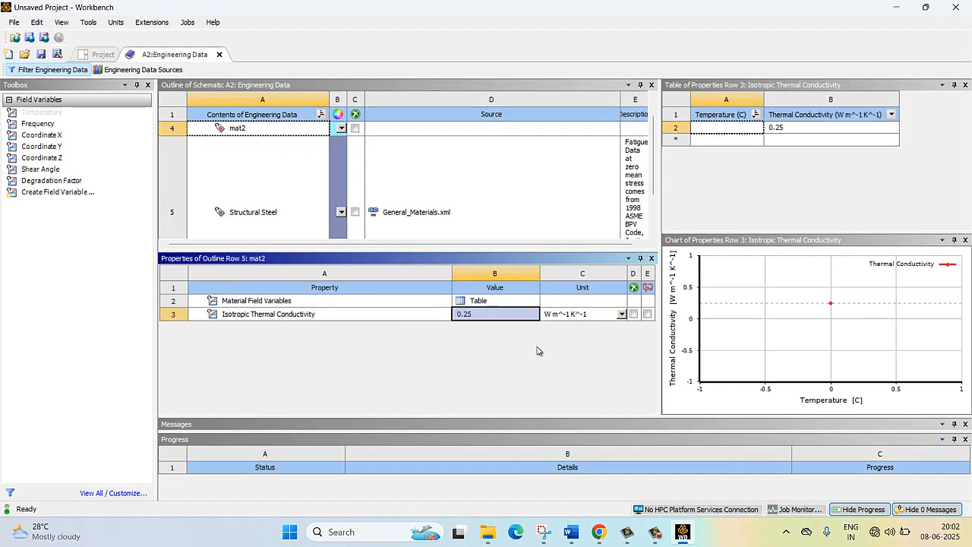
- Add a third new material named mat3 to the engineering data
left_click_drag(253, 212, 245, 231)
left_click(243, 232)
type("mat3")
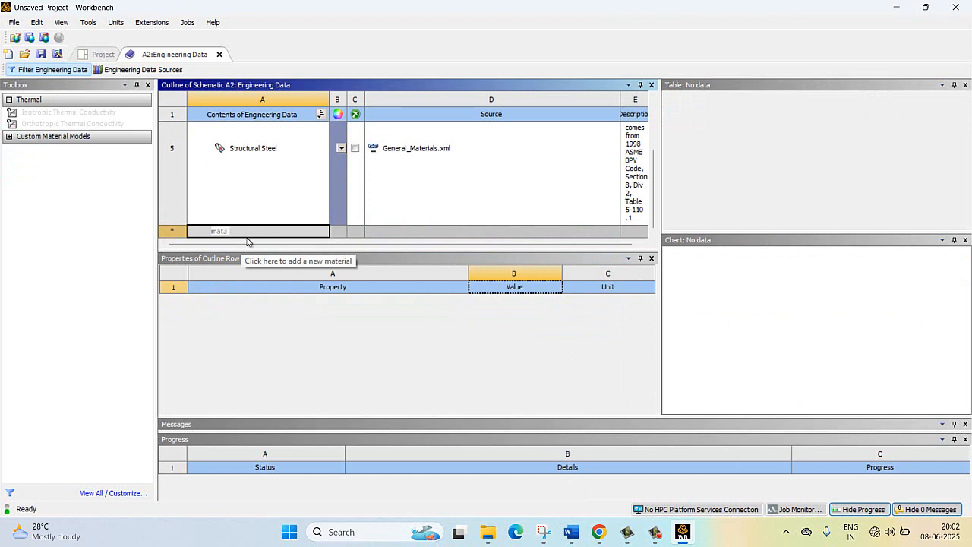
key("Return")
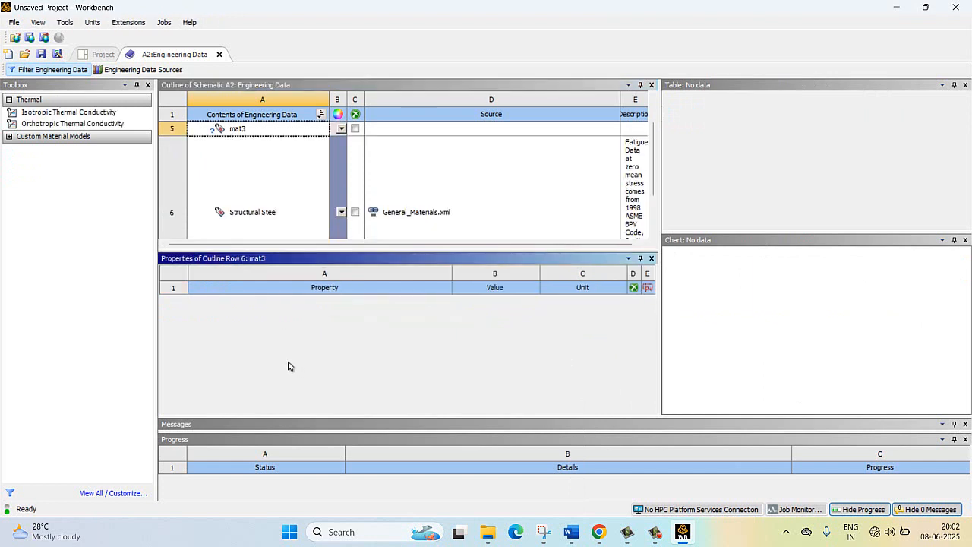
- Give mat3 an isotropic thermal conductivity of 0.08 W m^-1 K^-1
left_click_drag(100, 114, 220, 128)
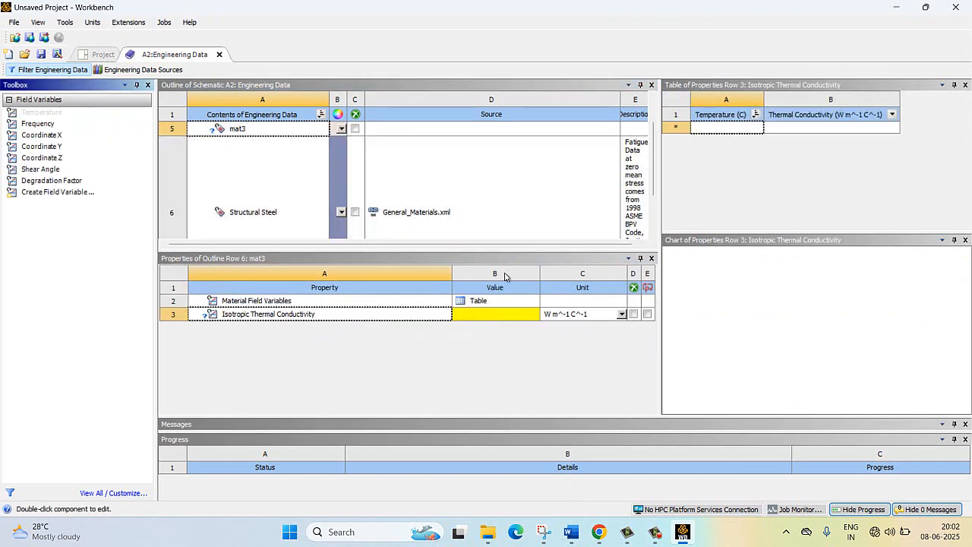
left_click(494, 315)
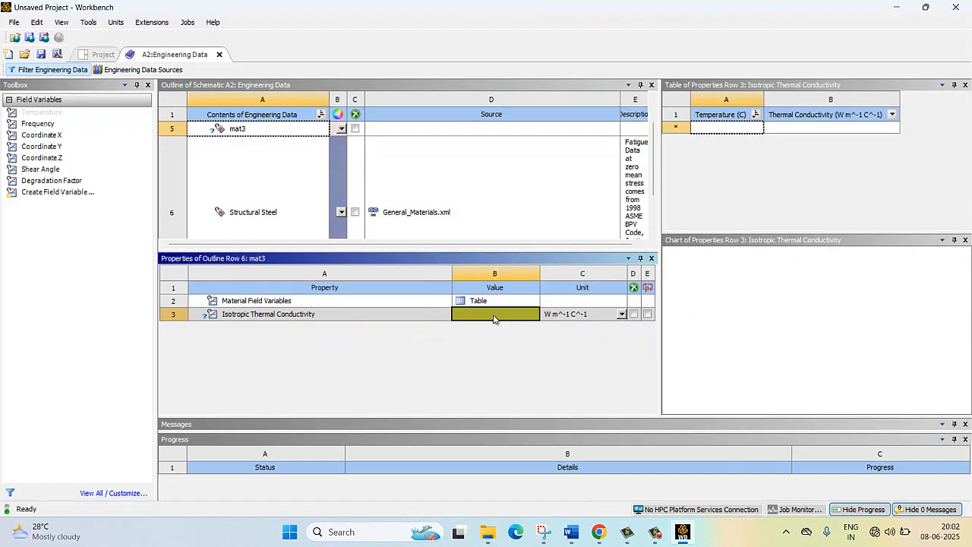
type("0")
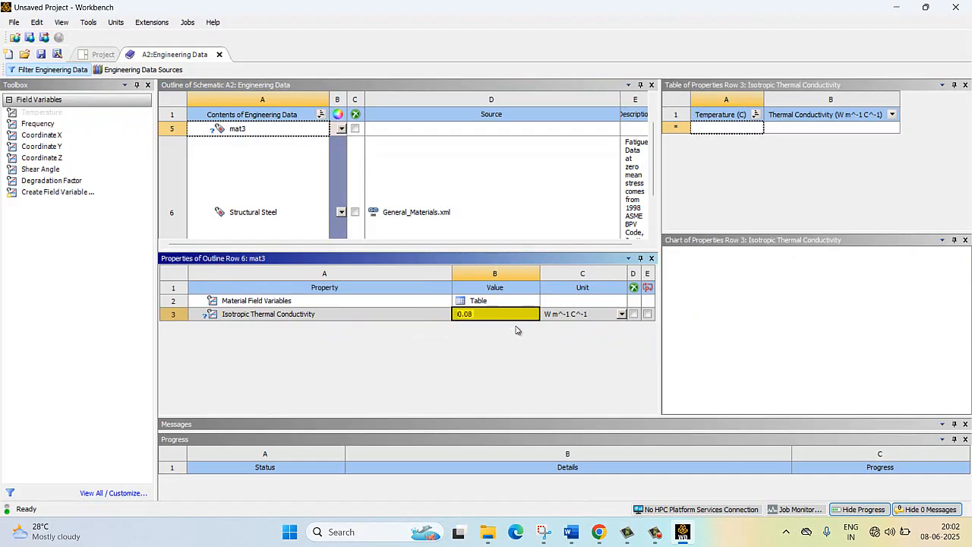
type(".08")
key("Return")
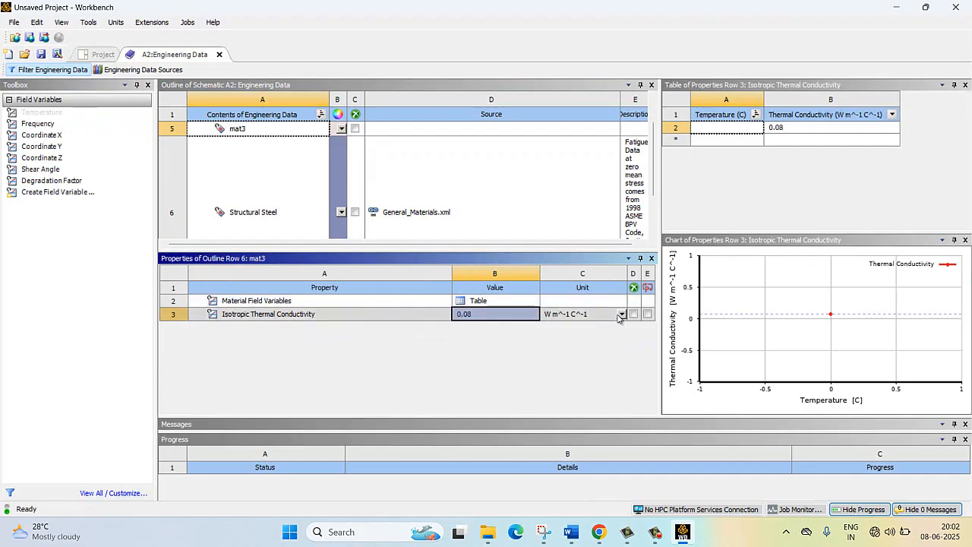
left_click(620, 314)
left_click(603, 328)
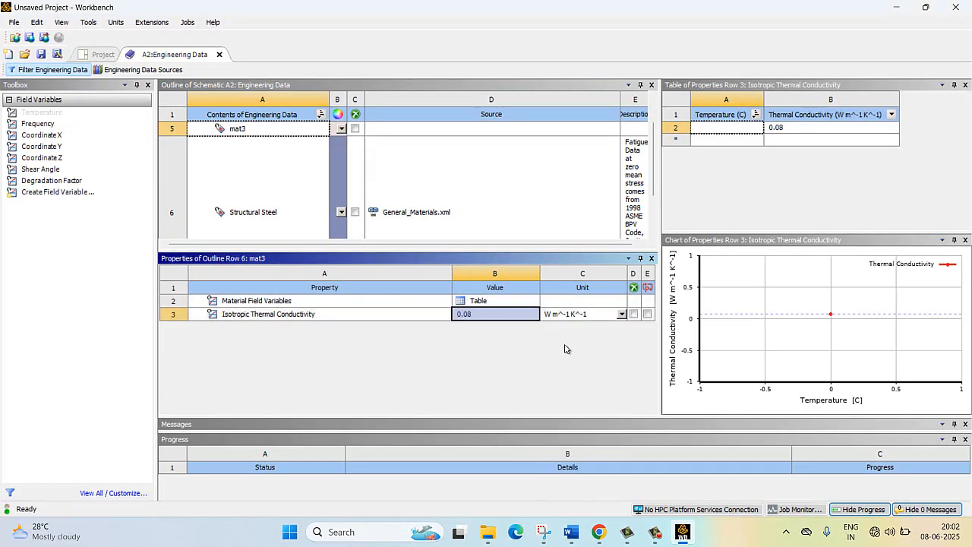
- Review the thermal conductivity values and units of mat1, mat2 and mat3 one after another
scroll(369, 145, "up", 3)
left_click(296, 141)
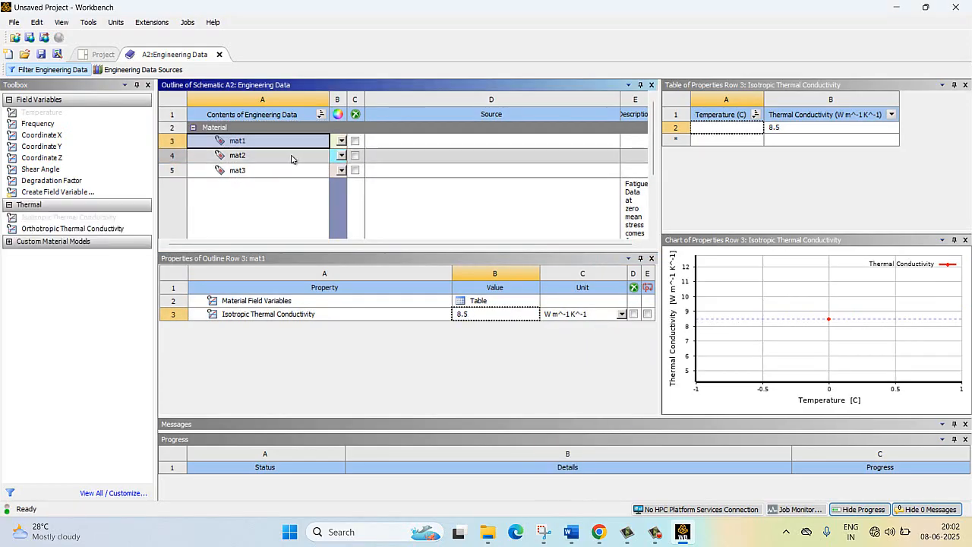
left_click(287, 155)
left_click(266, 141)
left_click(266, 155)
left_click(269, 170)
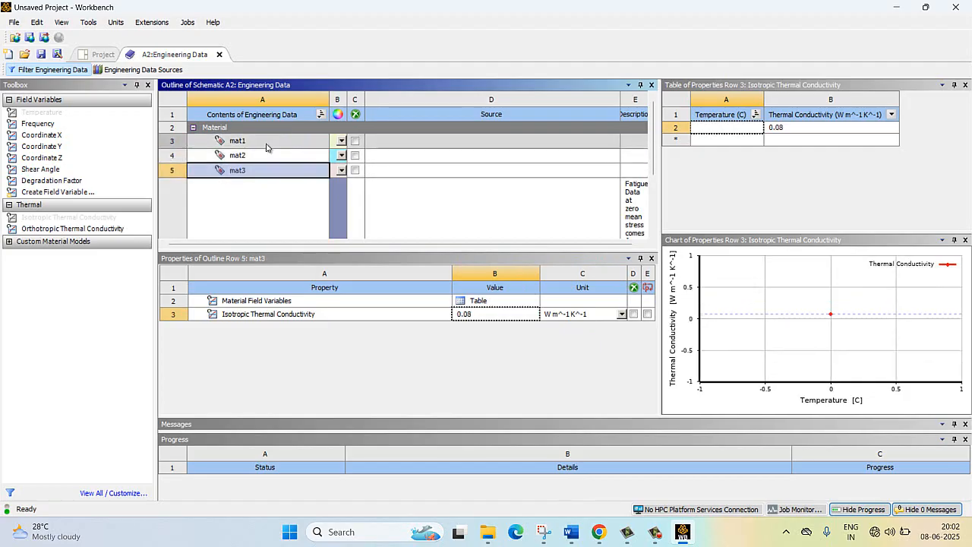
- Return to the project schematic and create a new DesignModeler geometry for the Steady-State Thermal system
left_click(116, 56)
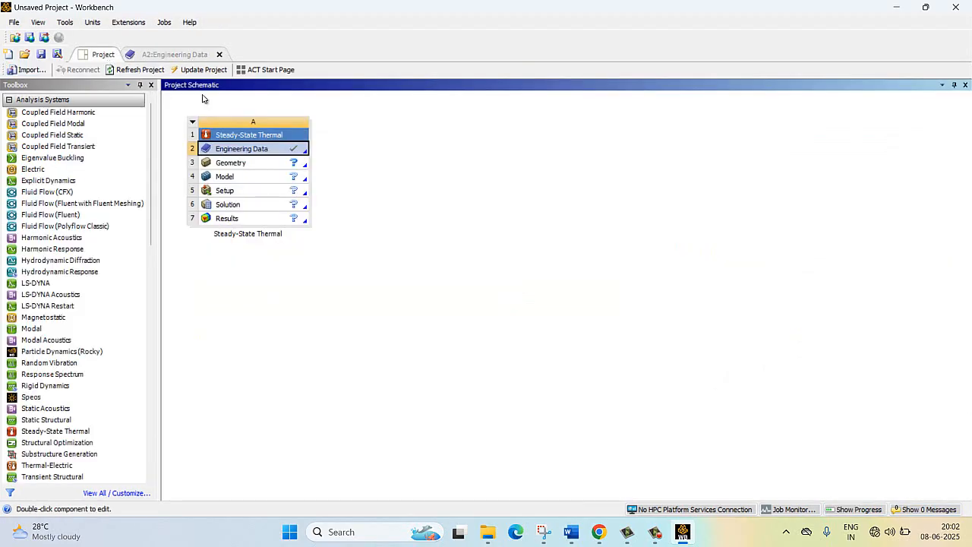
right_click(231, 164)
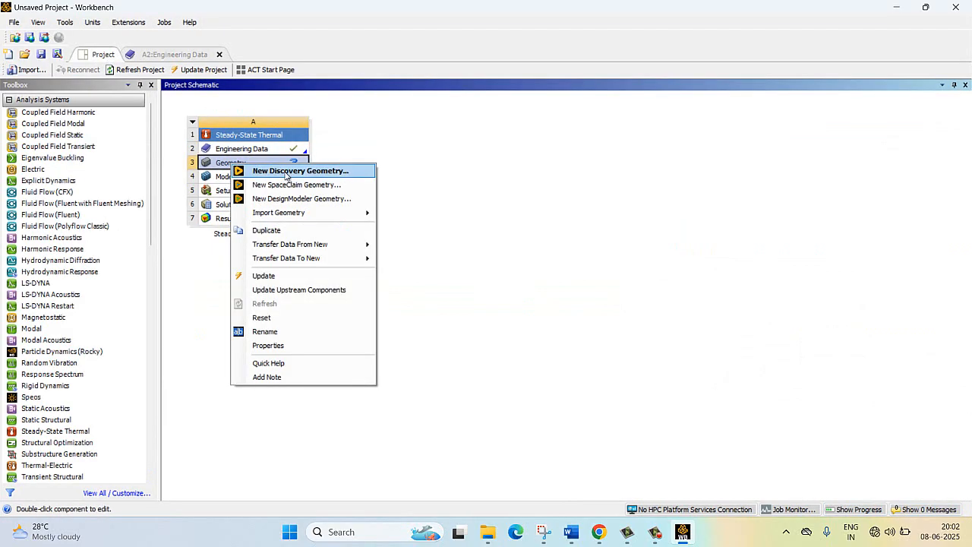
left_click(296, 198)
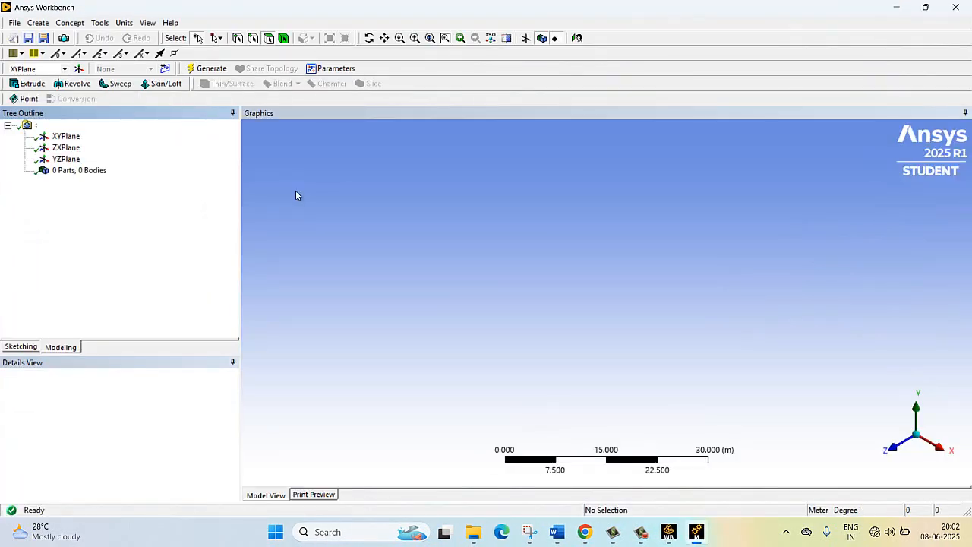
- Orient the view face-on to the YZPlane and switch to sketching on it
right_click(67, 161)
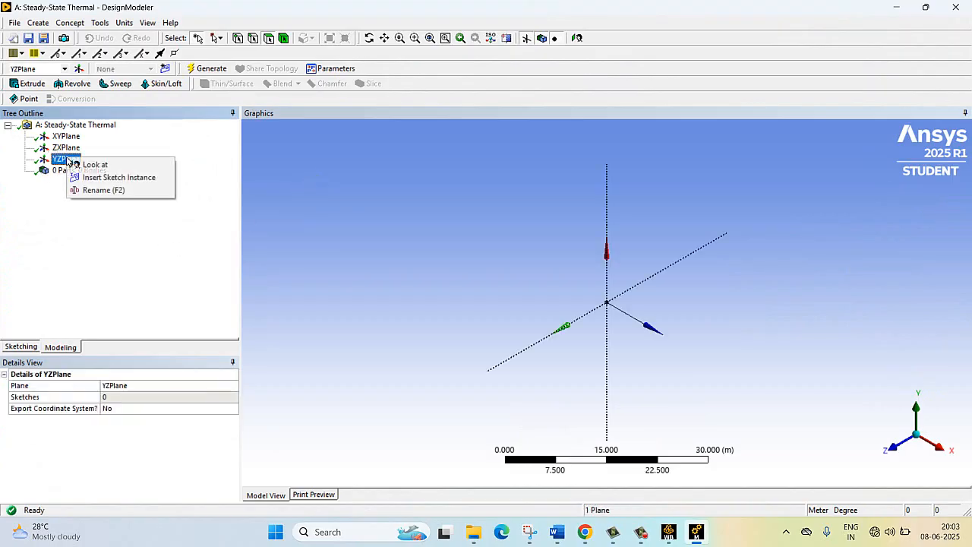
left_click(111, 163)
scroll(402, 252, "up", 6)
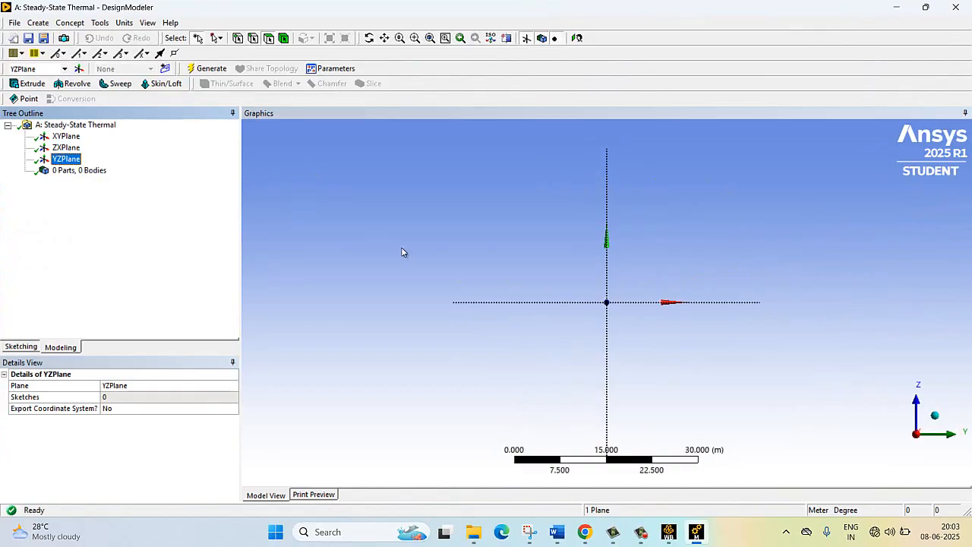
scroll(418, 272, "down", 1)
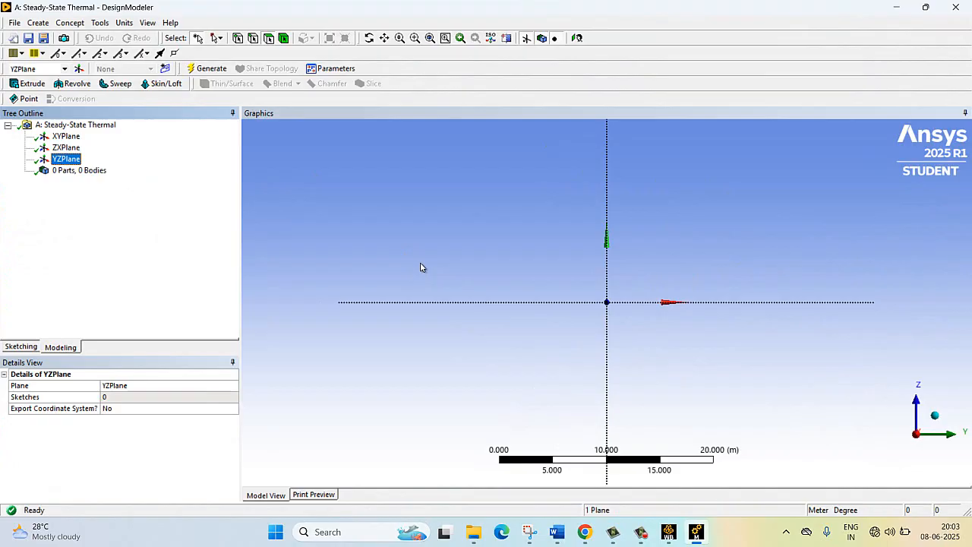
left_click(18, 347)
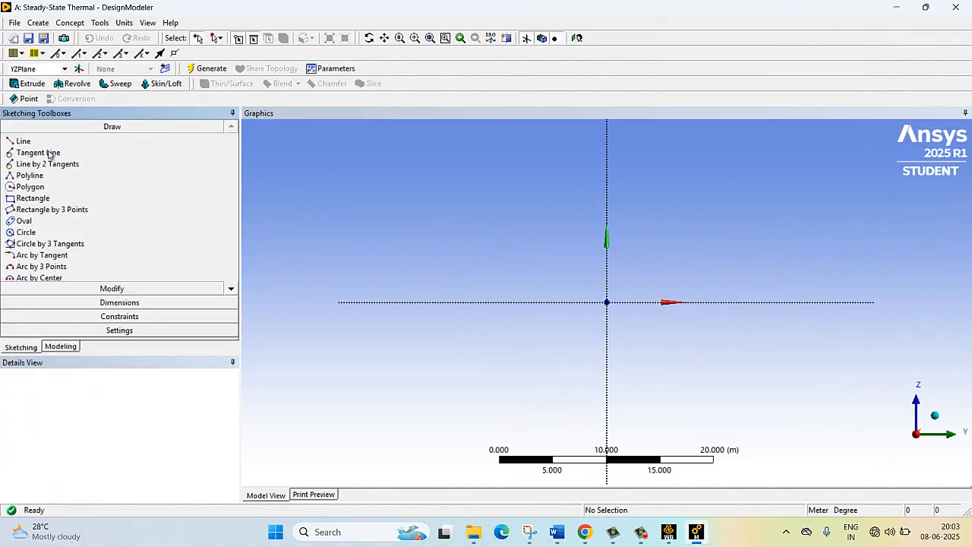
- Sketch a rectangle about 11 m wide and 9.2 m high with its sides on the two sketch axes
left_click(34, 198)
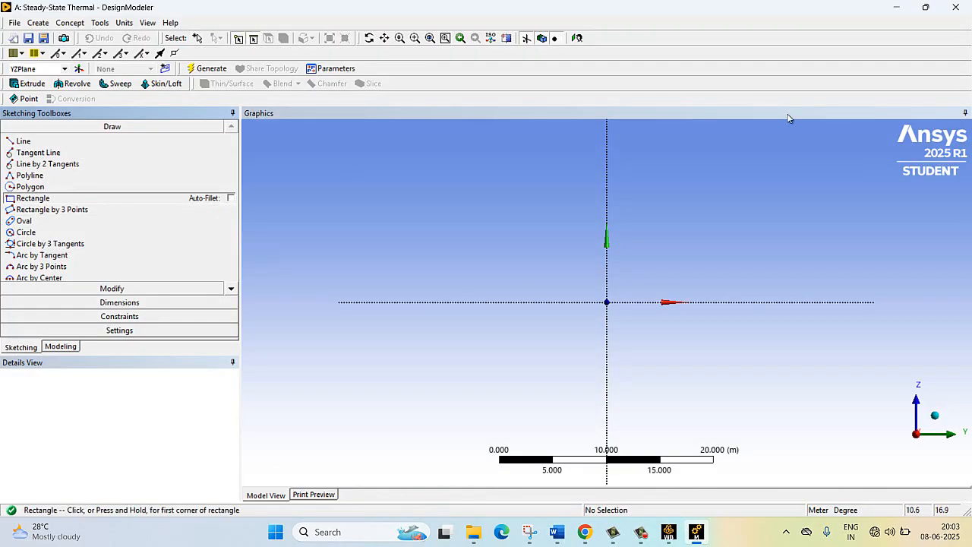
left_click(605, 202)
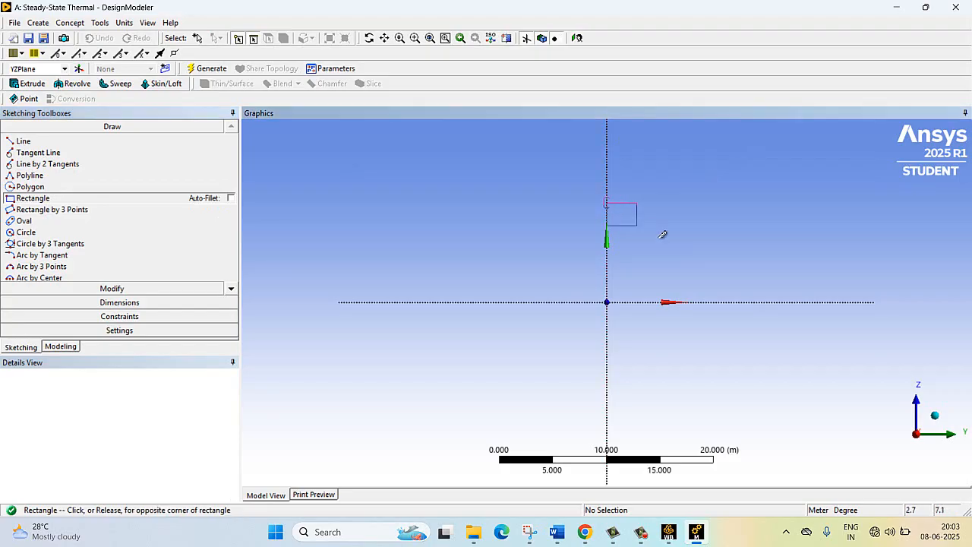
left_click(724, 296)
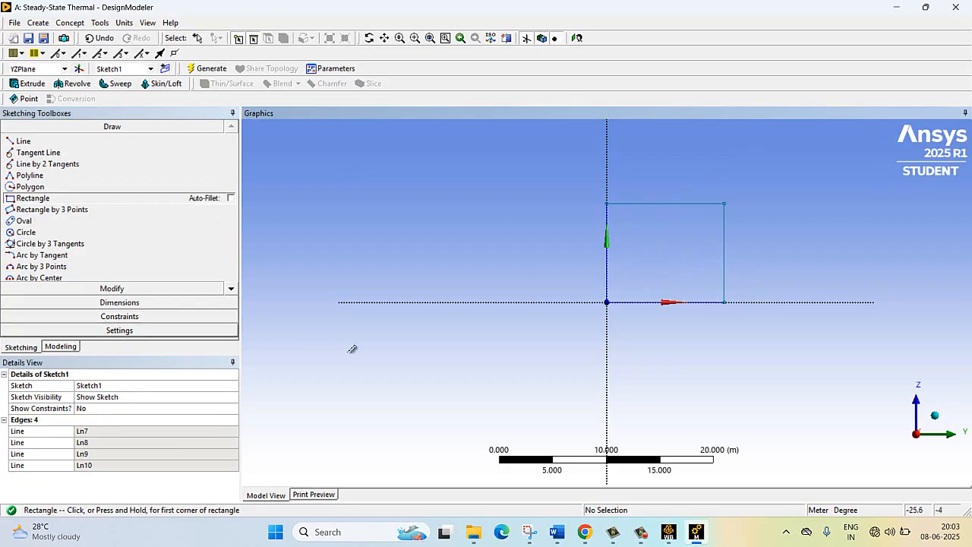
- Dimension the rectangle's width along its lower edge and its height beside the outer vertical edge
left_click(169, 306)
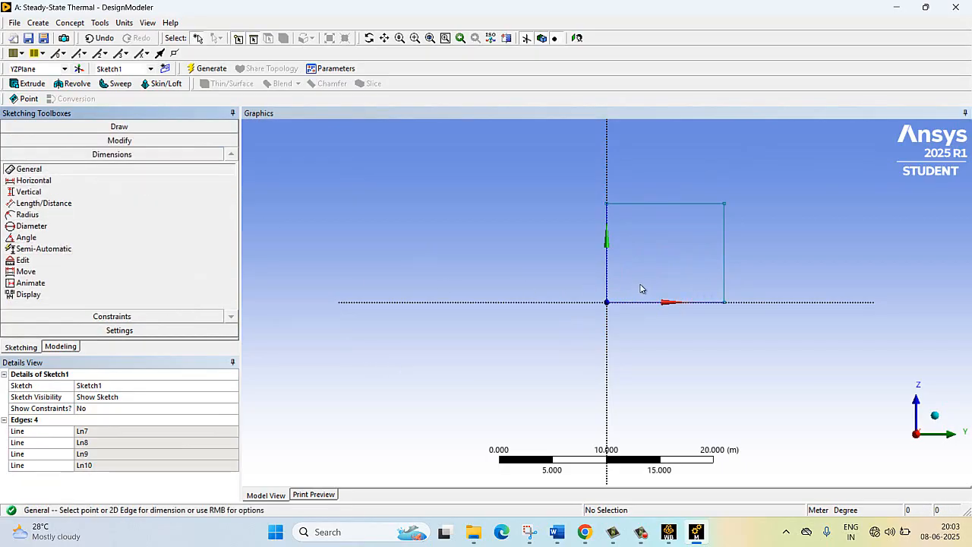
left_click(658, 302)
left_click(657, 353)
left_click(725, 246)
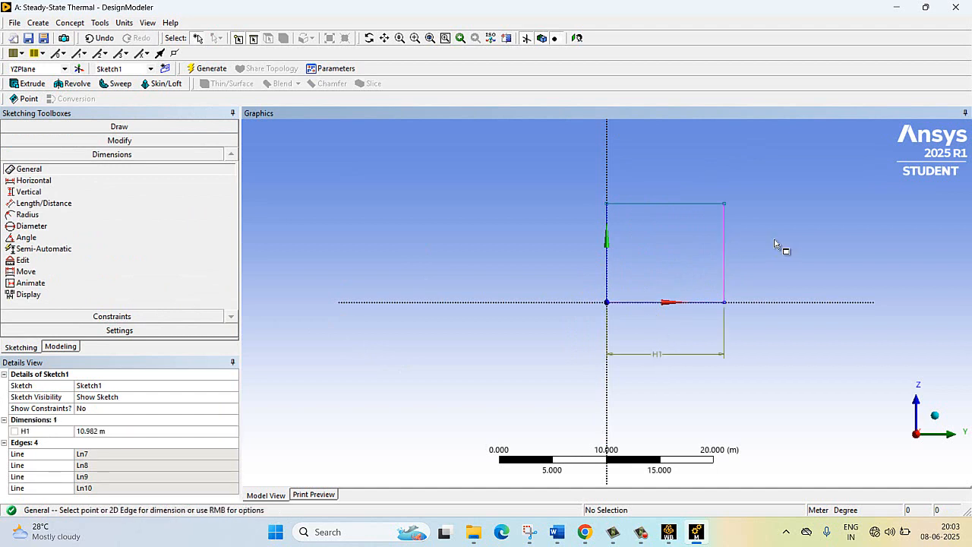
left_click(779, 248)
- Set both the width H1 and the height V2 of the rectangle to 1 m
left_click(103, 430)
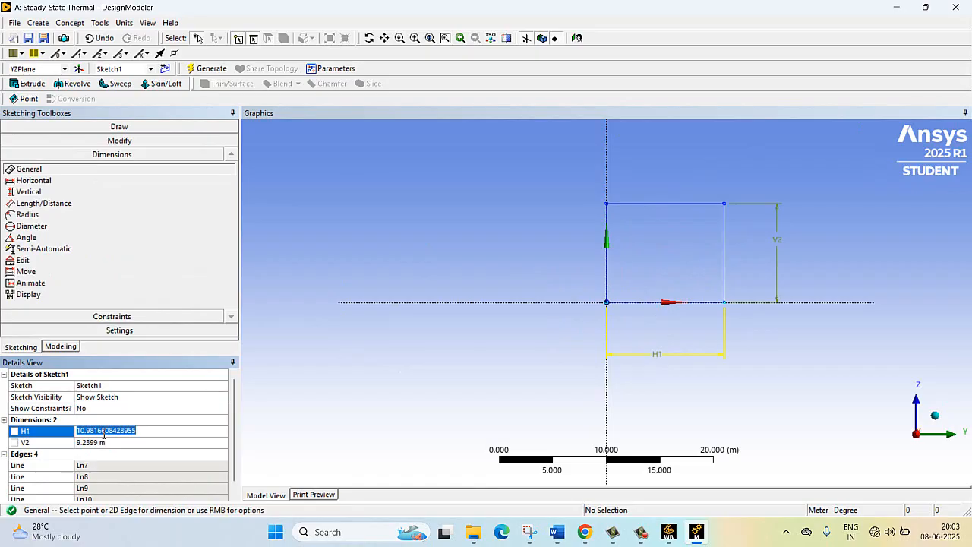
type("1")
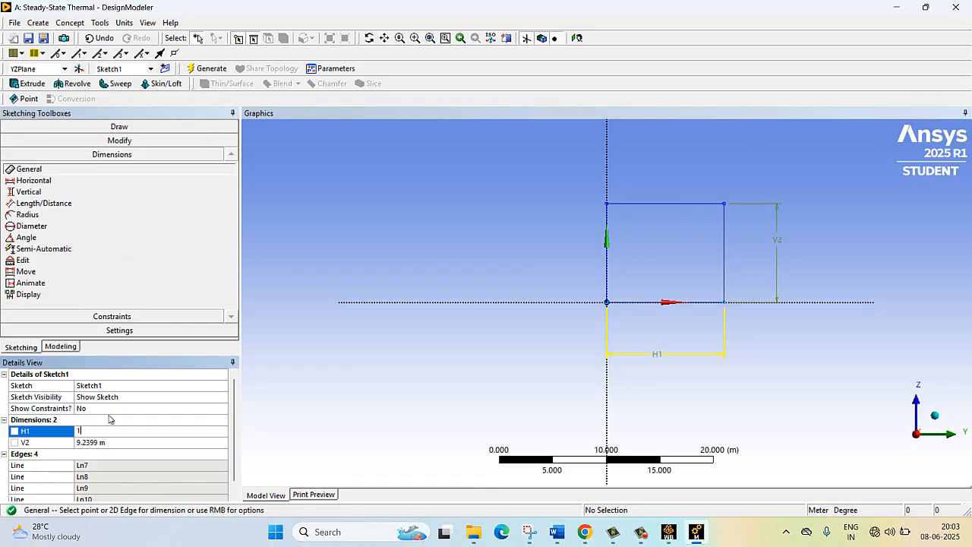
left_click(133, 445)
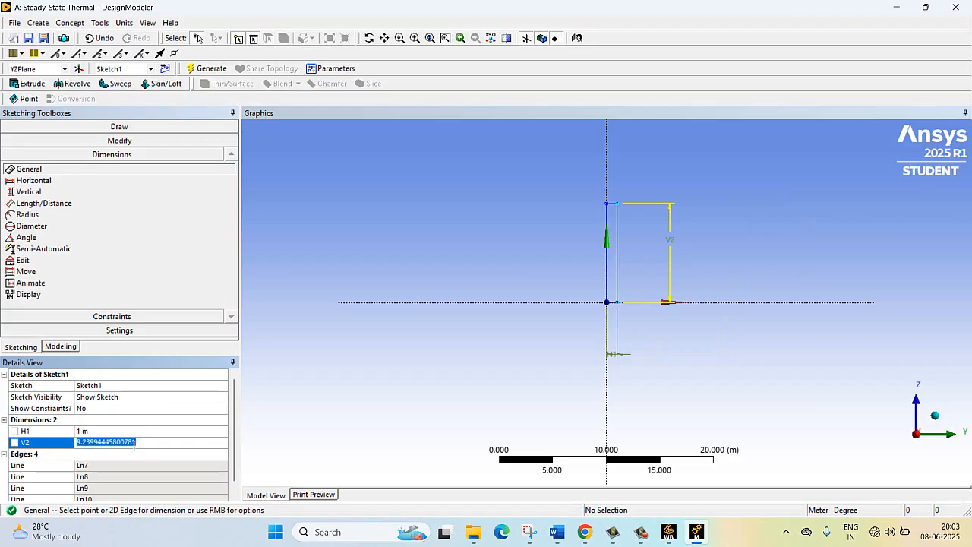
type("1")
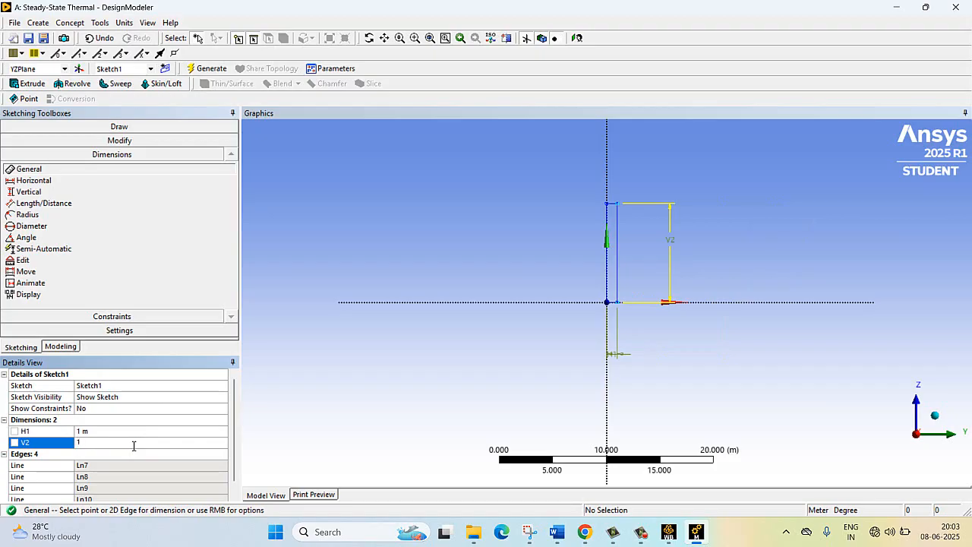
key("Return")
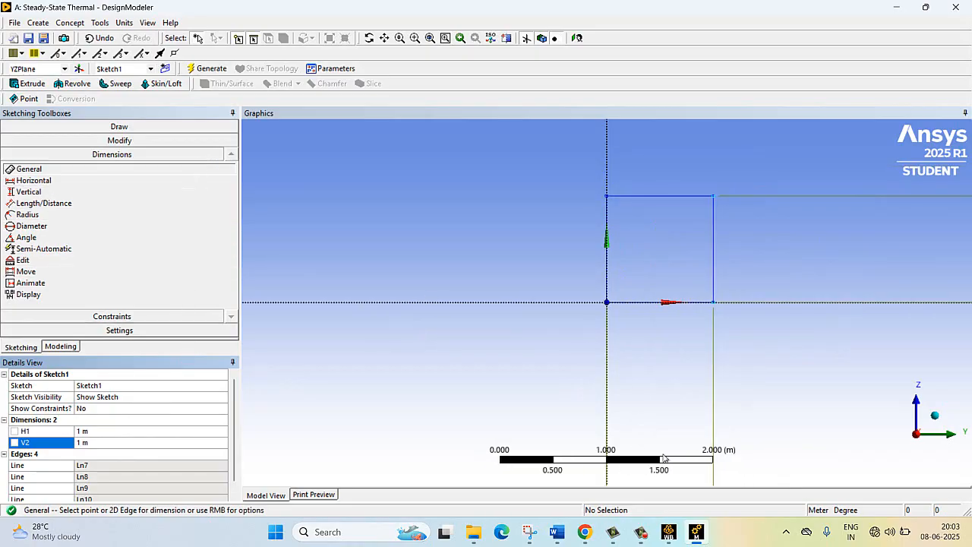
- Check the layer thicknesses in the Word problem statement, then extrude the square sketch 0.25 m in DesignModeler as the first layer
mouse_move(558, 531)
left_click(435, 451)
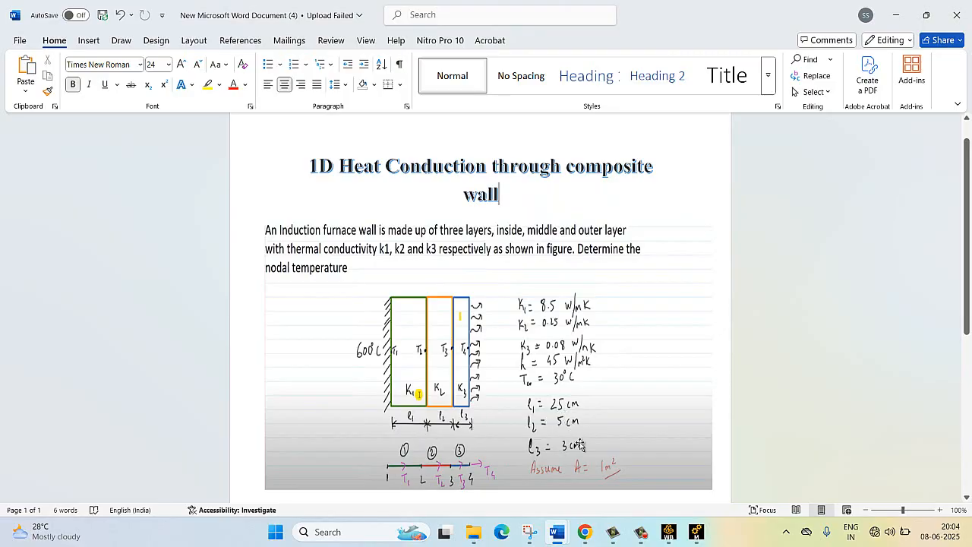
left_click(669, 532)
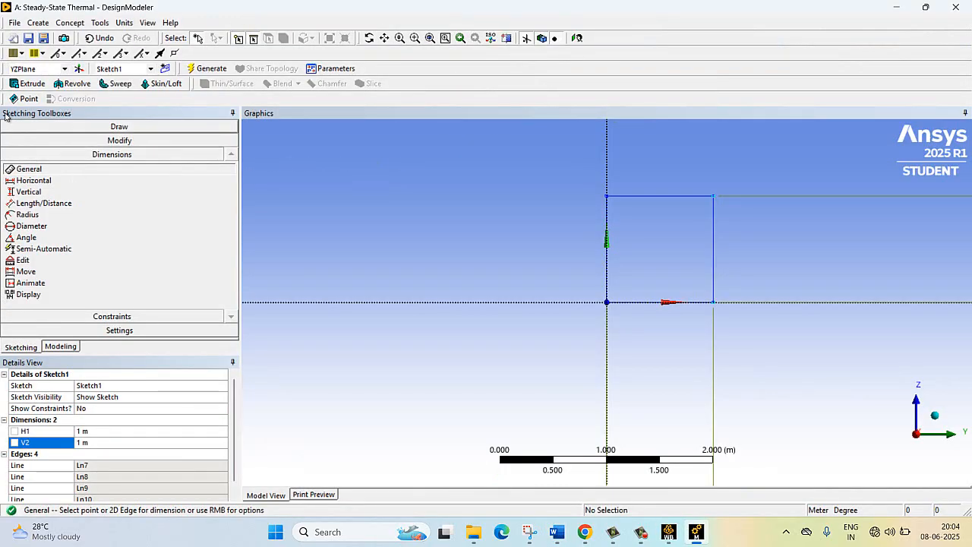
left_click(29, 84)
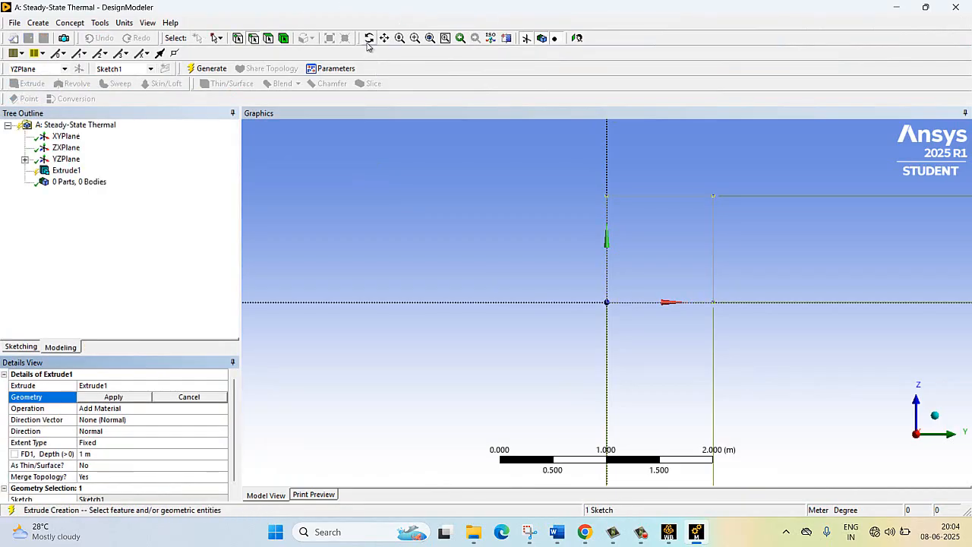
left_click(369, 38)
mouse_move(631, 184)
left_mouse_down()
mouse_move(509, 193)
mouse_move(529, 206)
mouse_move(679, 189)
mouse_move(772, 225)
mouse_move(813, 213)
mouse_move(827, 221)
mouse_move(803, 217)
left_mouse_up()
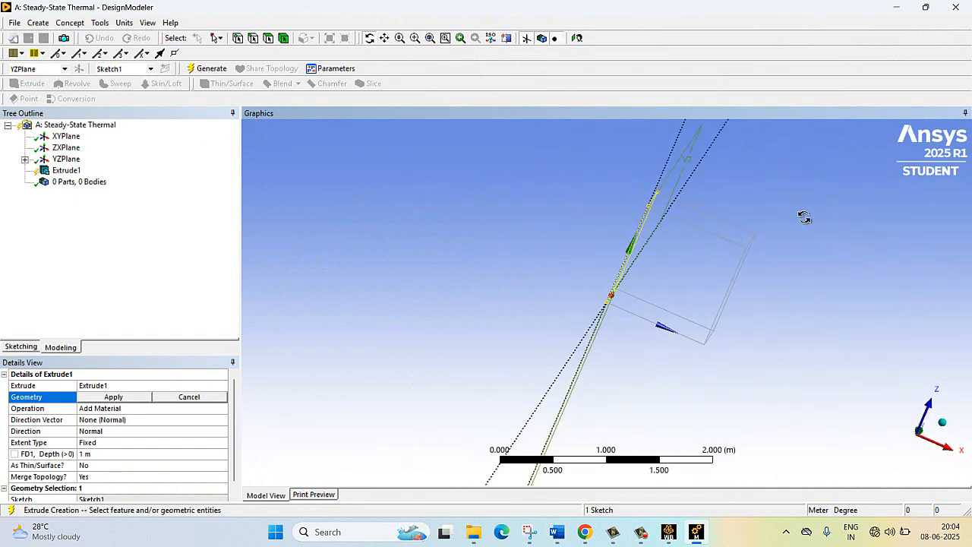
left_click(112, 397)
left_click(96, 456)
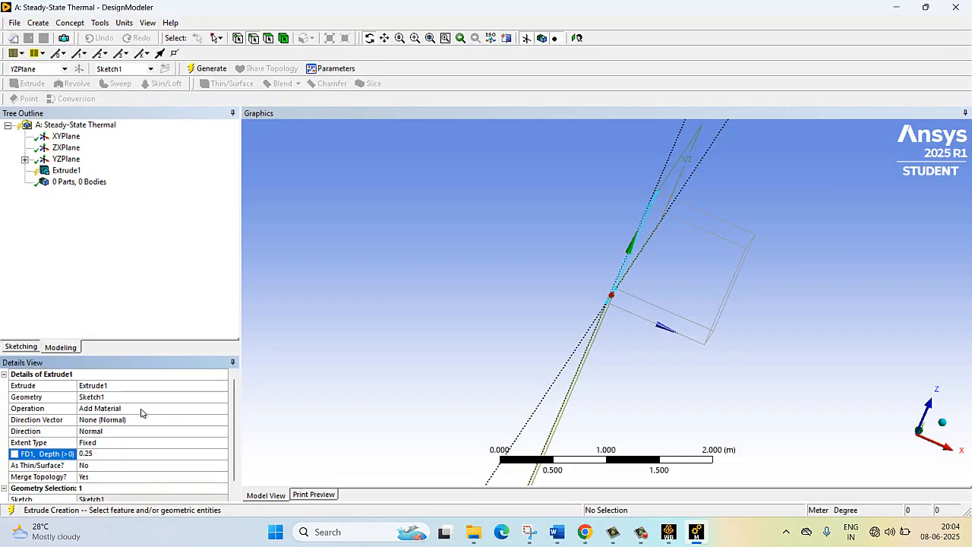
key("Return")
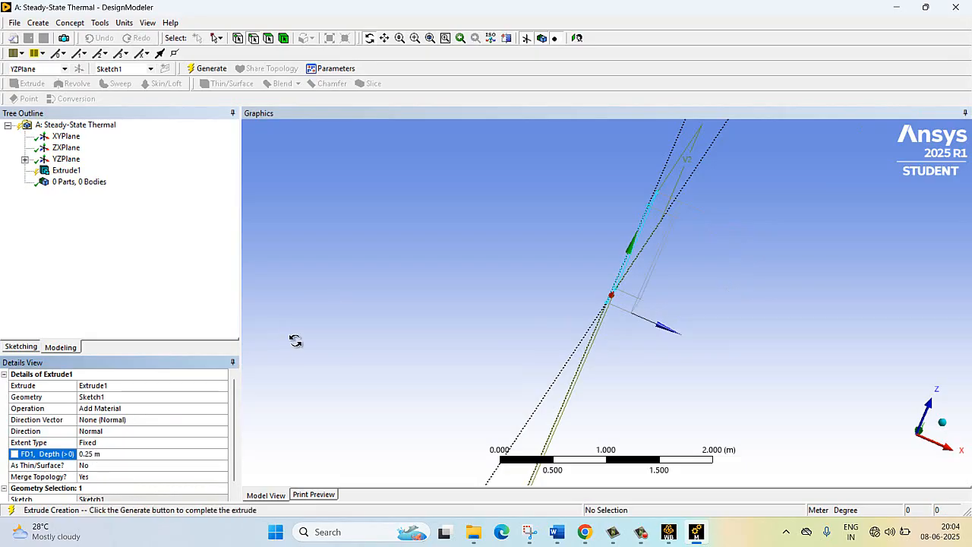
left_click(211, 67)
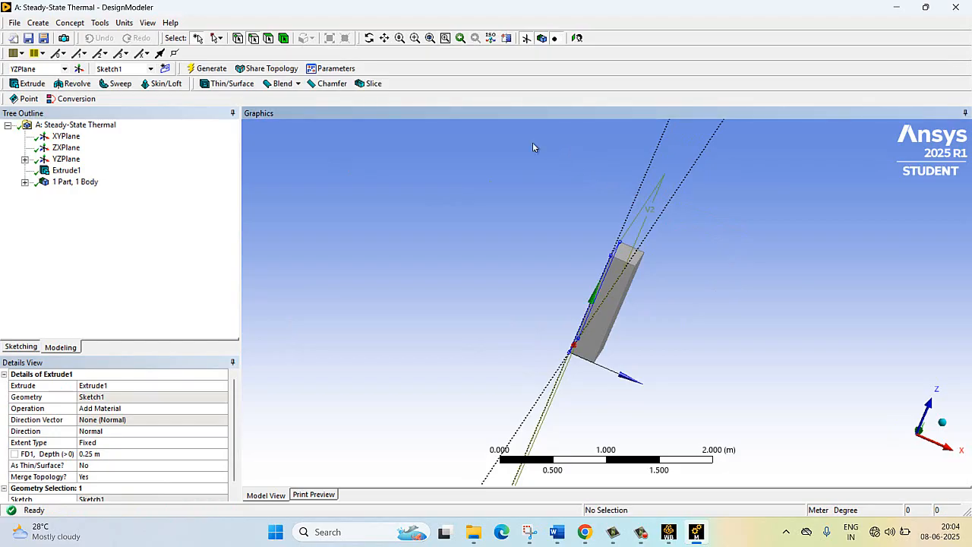
- Start a new plane based on the block's large face opposite the original sketch
left_click(369, 38)
left_click_drag(494, 136, 474, 157)
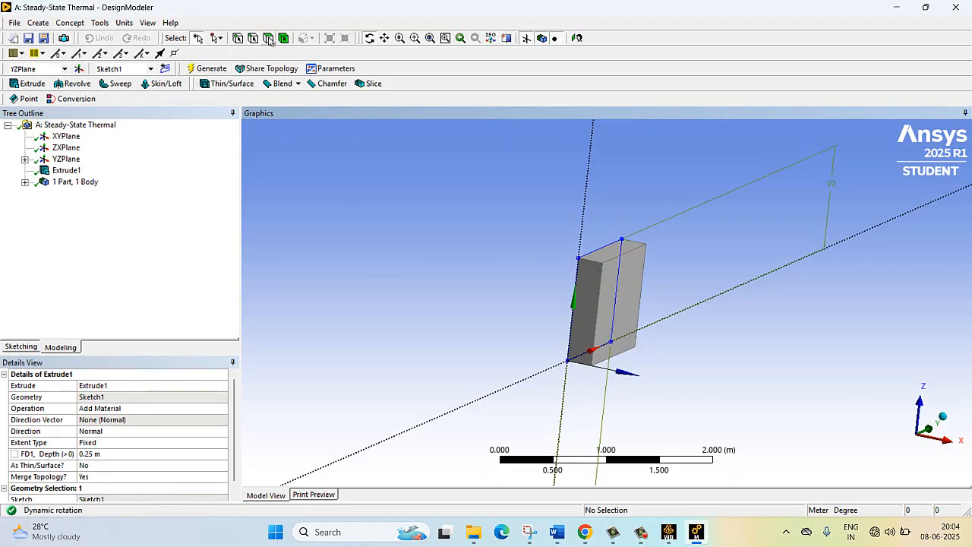
left_click(269, 38)
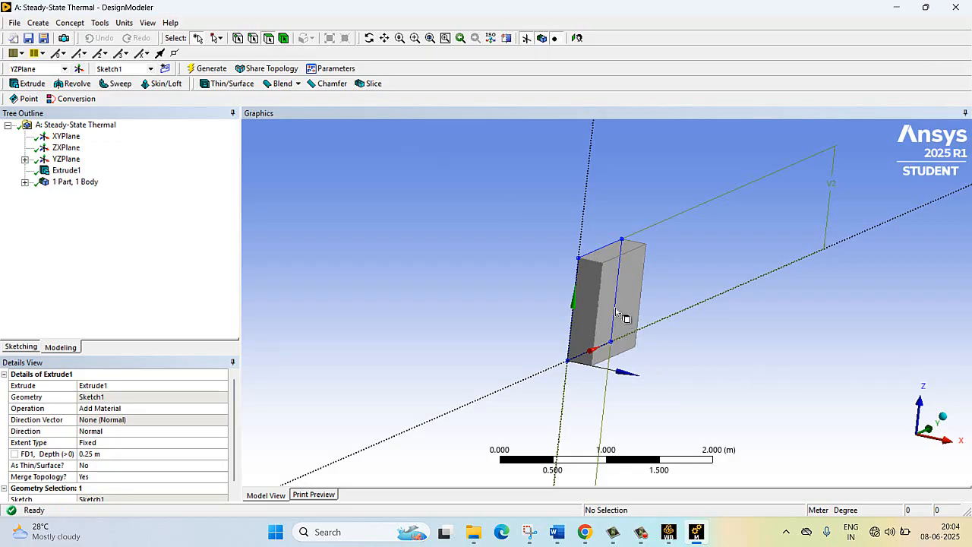
left_click(621, 308)
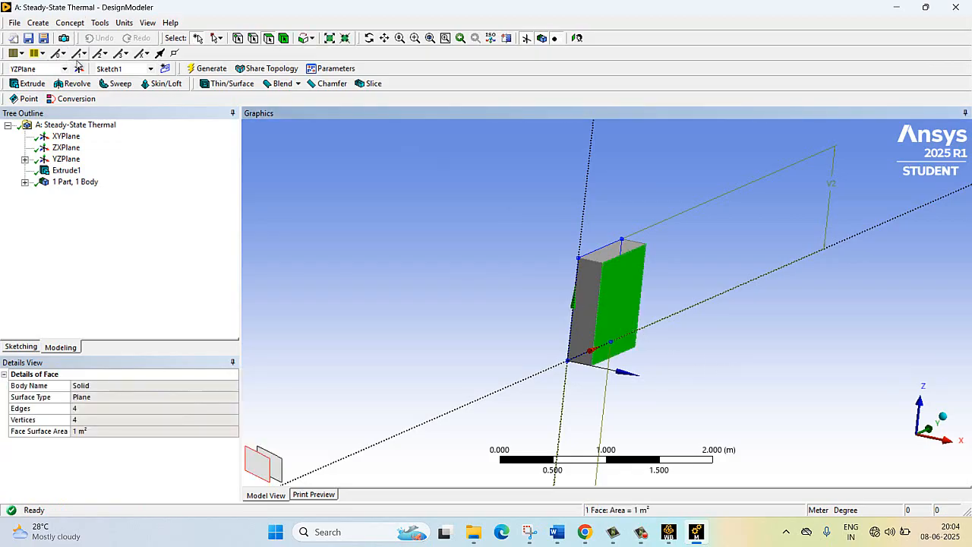
left_click(79, 69)
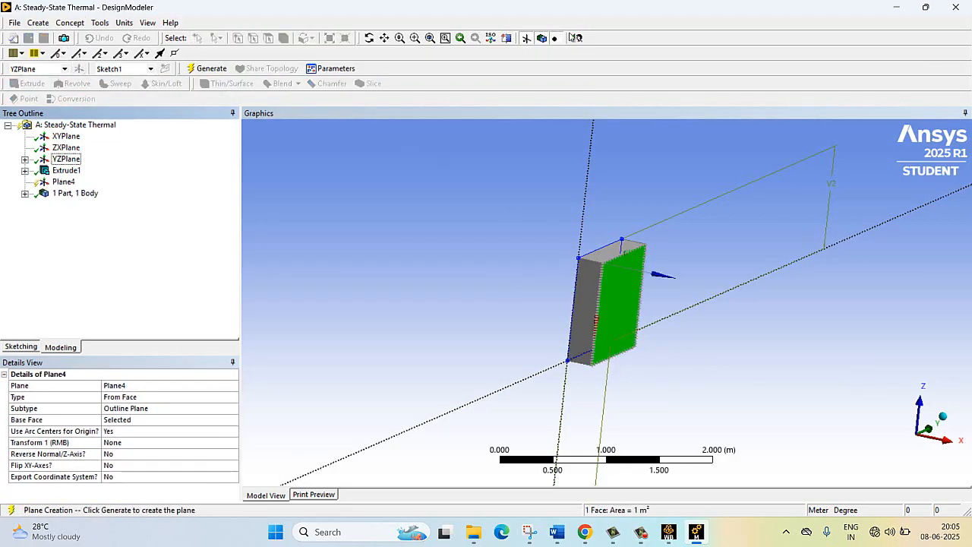
- Orient the view face-on to the block's selected face and generate the new plane on it
left_click(578, 38)
scroll(506, 266, "up", 5)
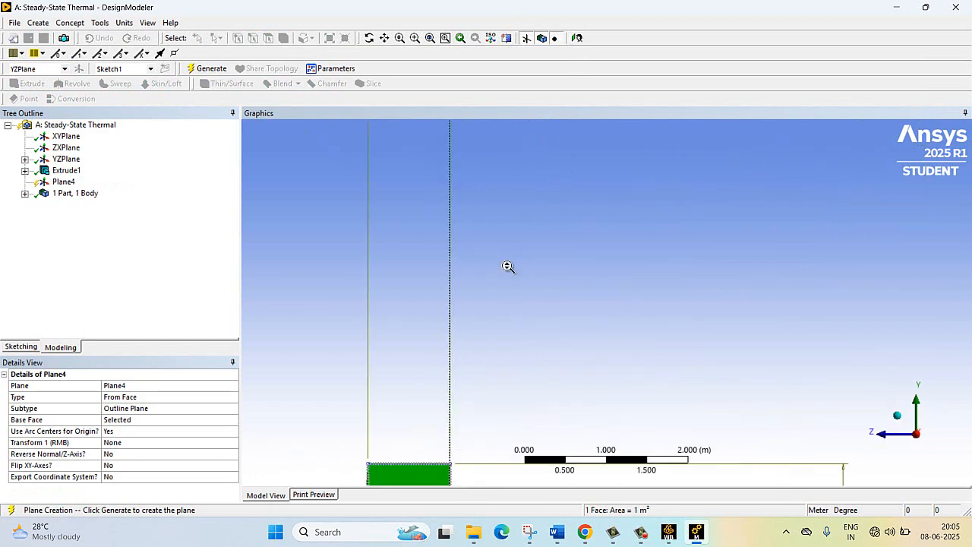
scroll(506, 268, "down", 5)
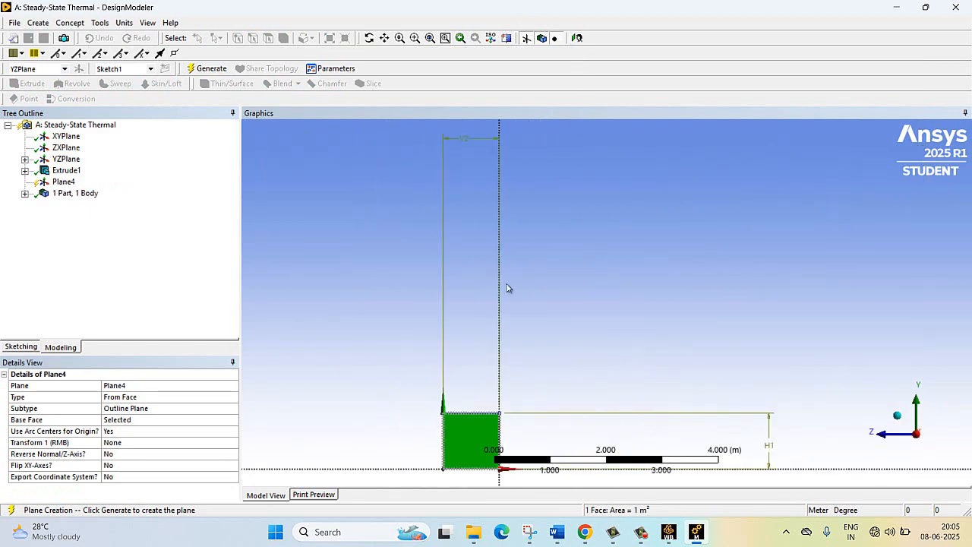
left_click(398, 39)
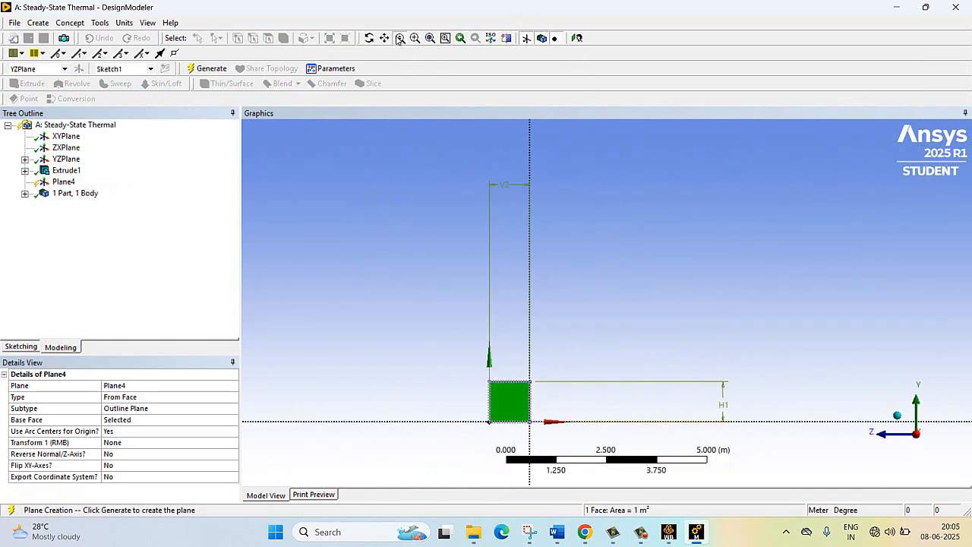
left_click_drag(432, 288, 555, 432)
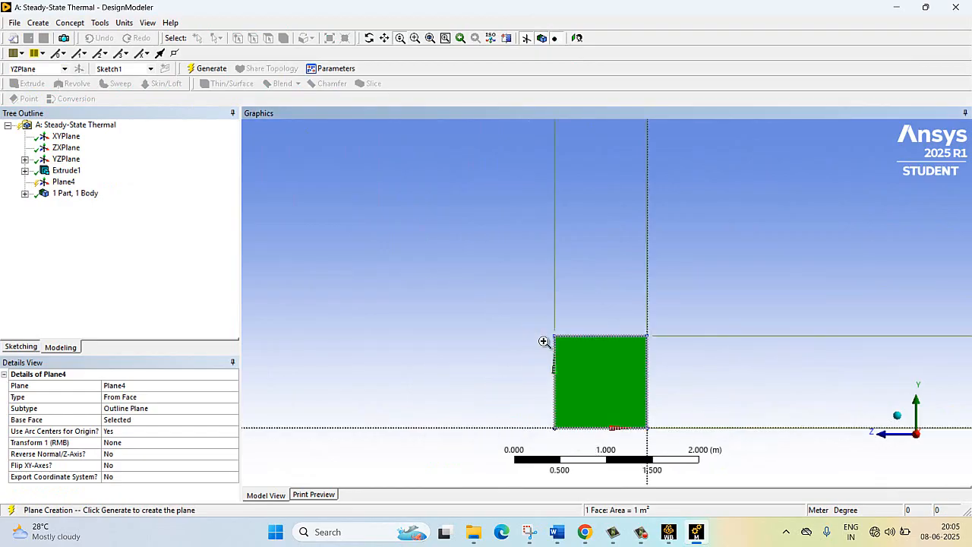
left_click_drag(529, 328, 728, 456)
scroll(419, 332, "down", 2)
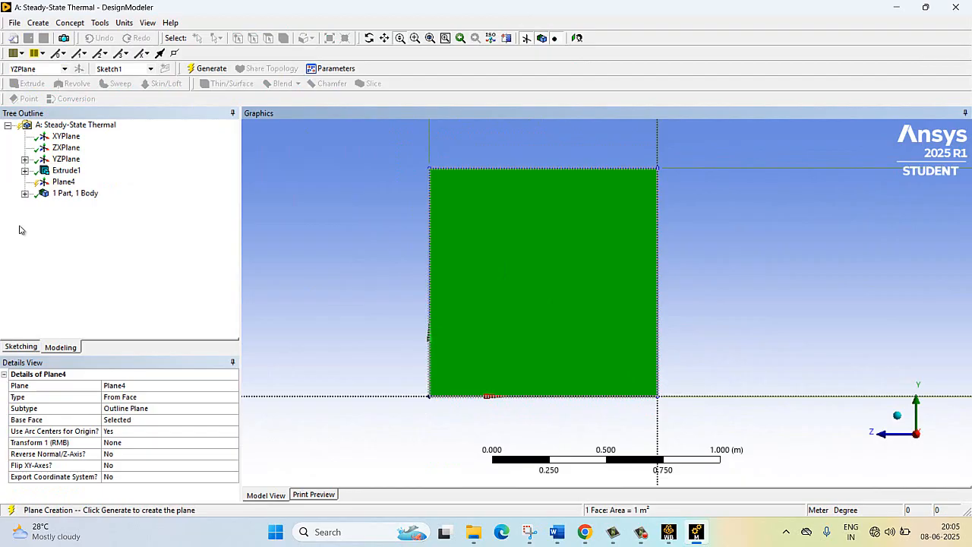
left_click(11, 349)
left_click(589, 239)
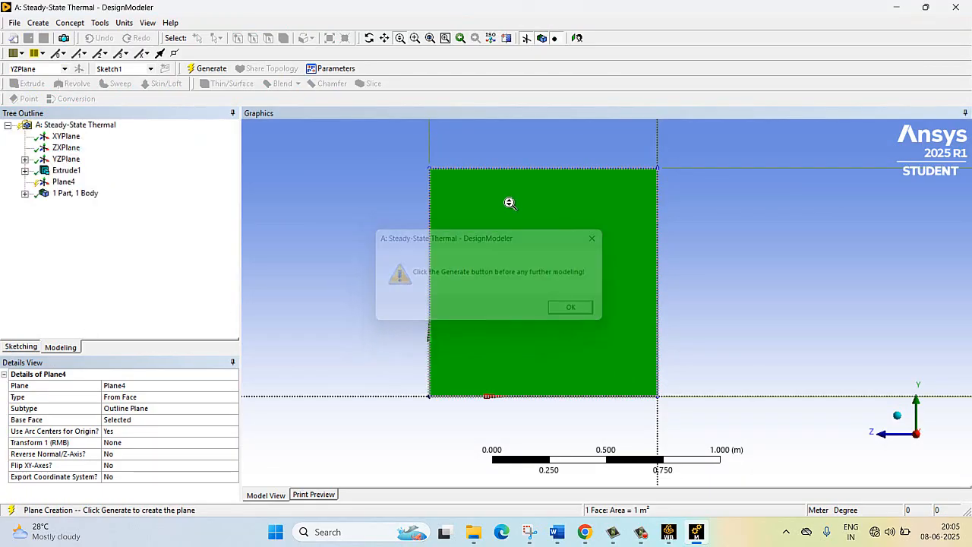
left_click(211, 68)
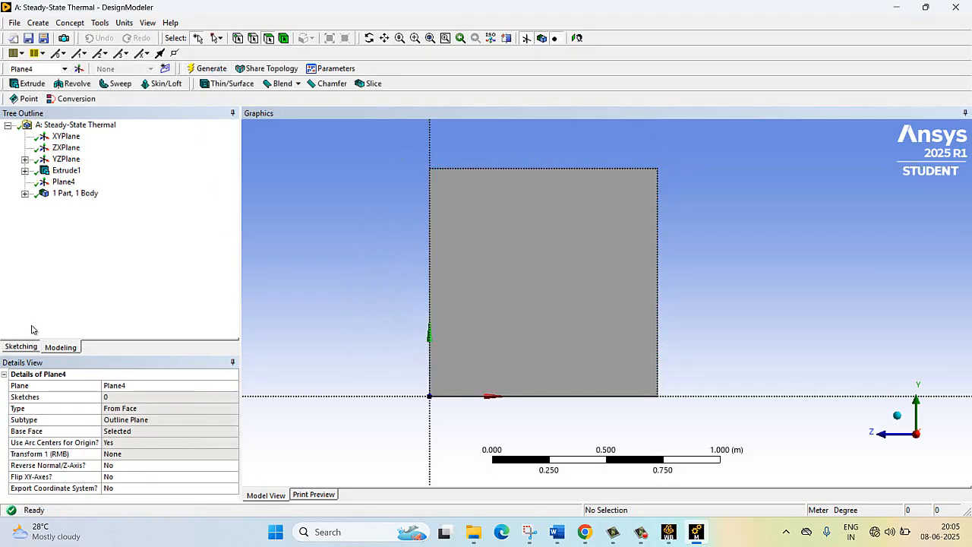
- Sketch a rectangle on Plane4 that covers the block's whole face from corner to opposite corner
left_click(21, 346)
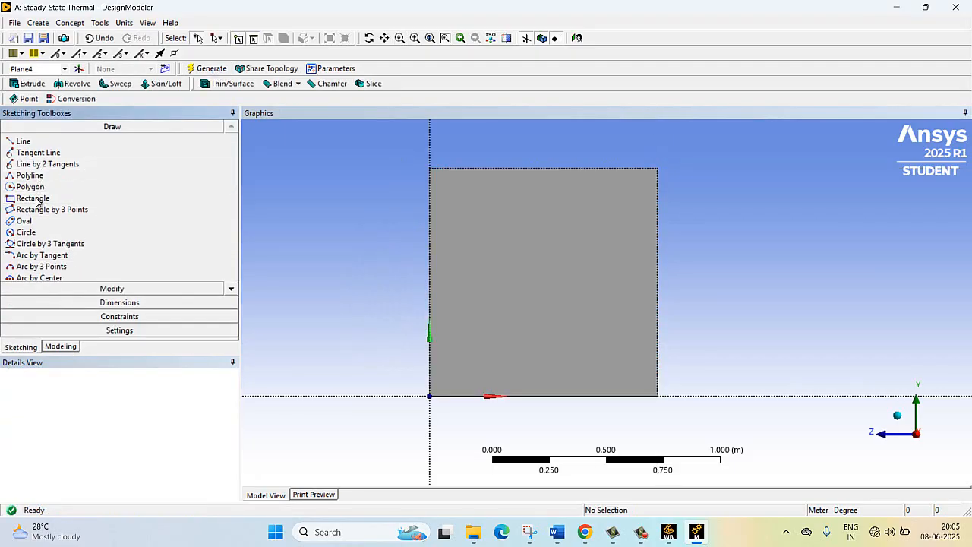
left_click(36, 199)
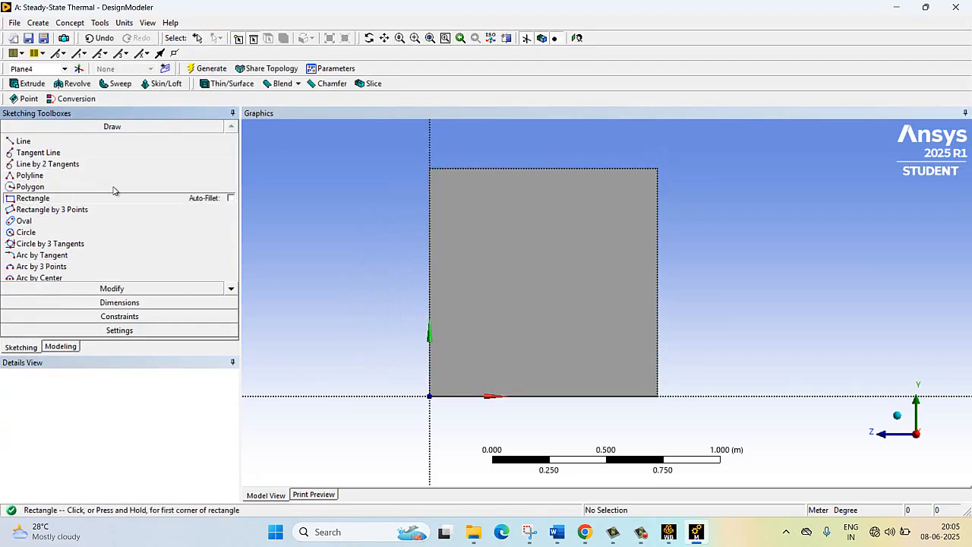
left_click(431, 167)
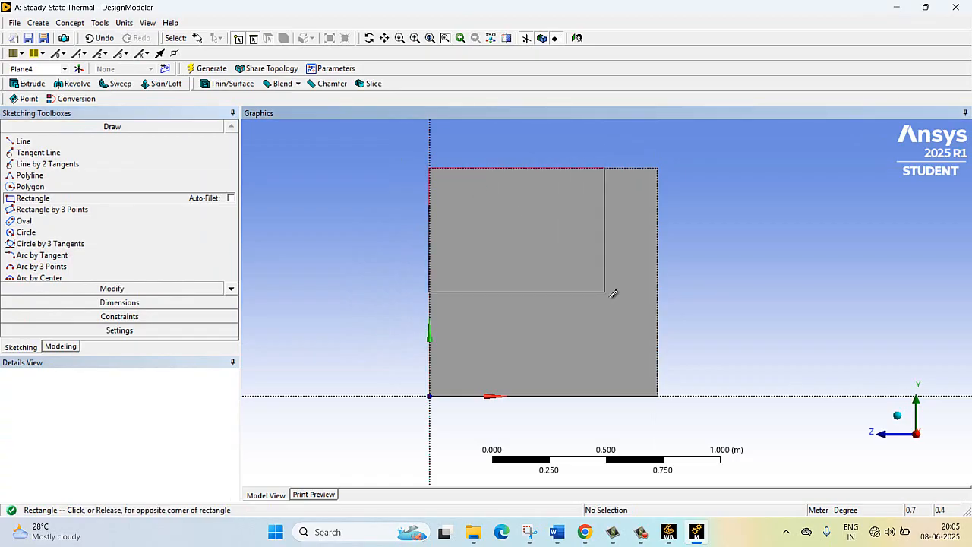
left_click(657, 394)
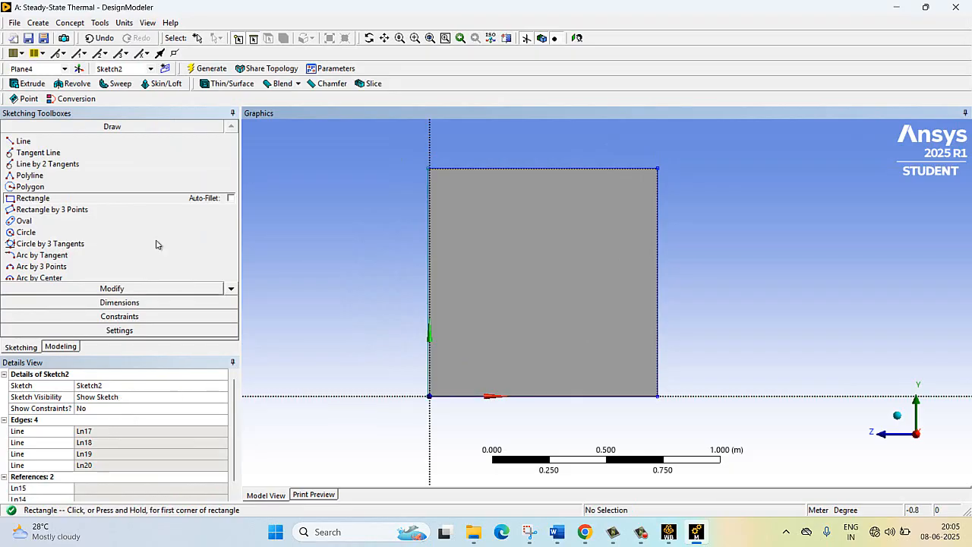
left_click(206, 69)
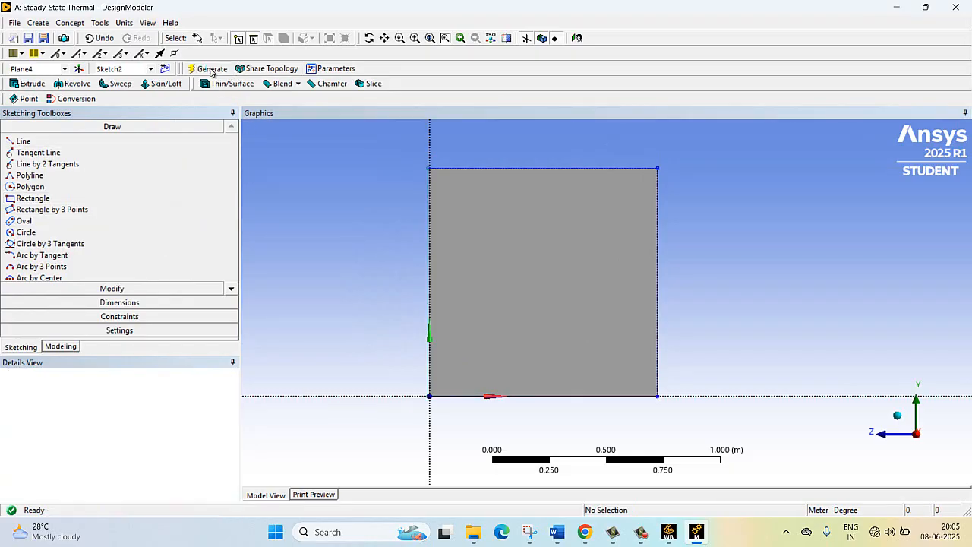
- Extrude the Plane4 sketch 0.05 m with the Add Frozen operation to generate the second wall layer as a separate body
left_click(33, 85)
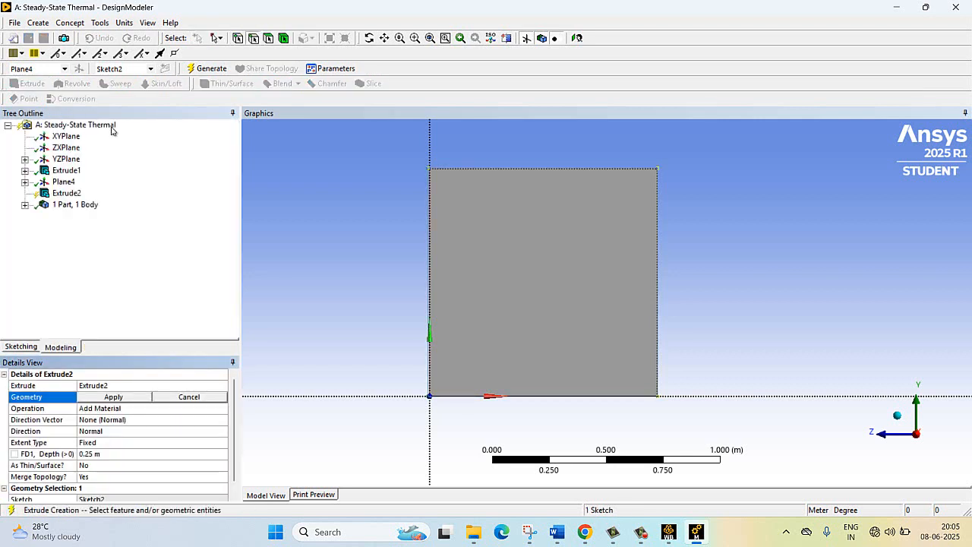
left_click(113, 409)
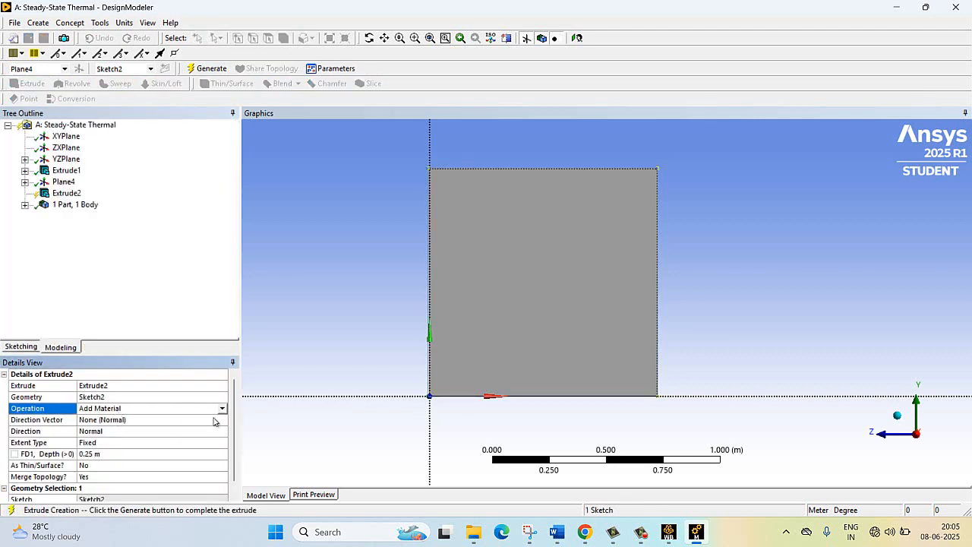
left_click(222, 410)
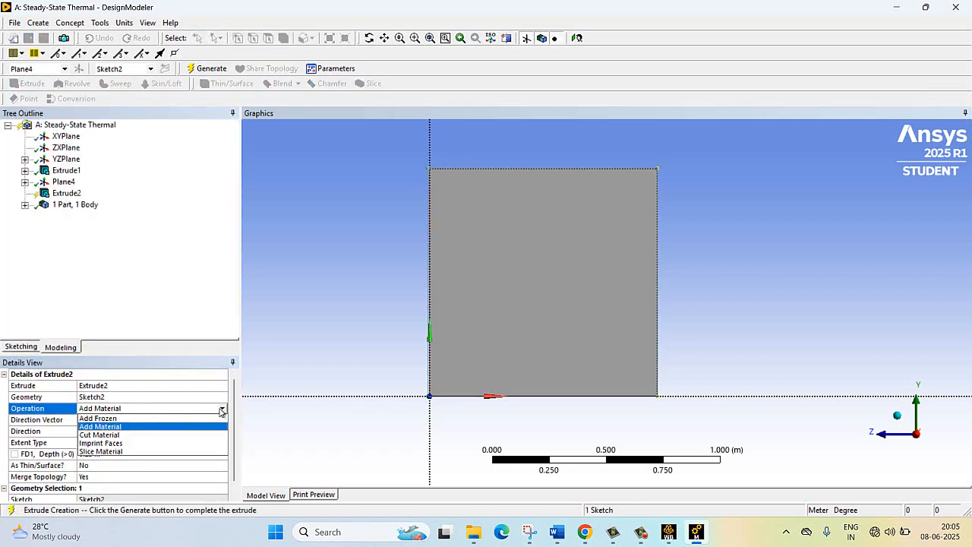
left_click(116, 418)
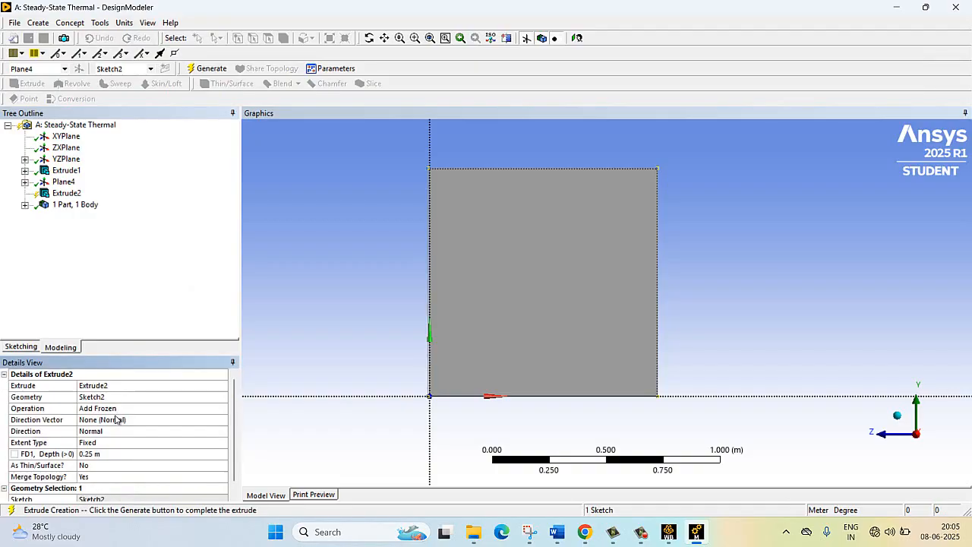
left_click(95, 455)
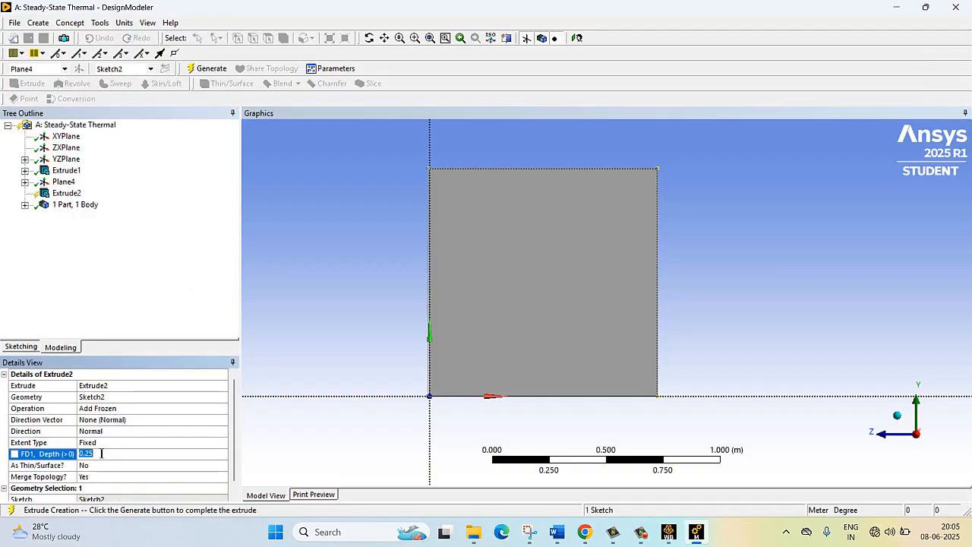
type("0.0")
left_click(289, 285)
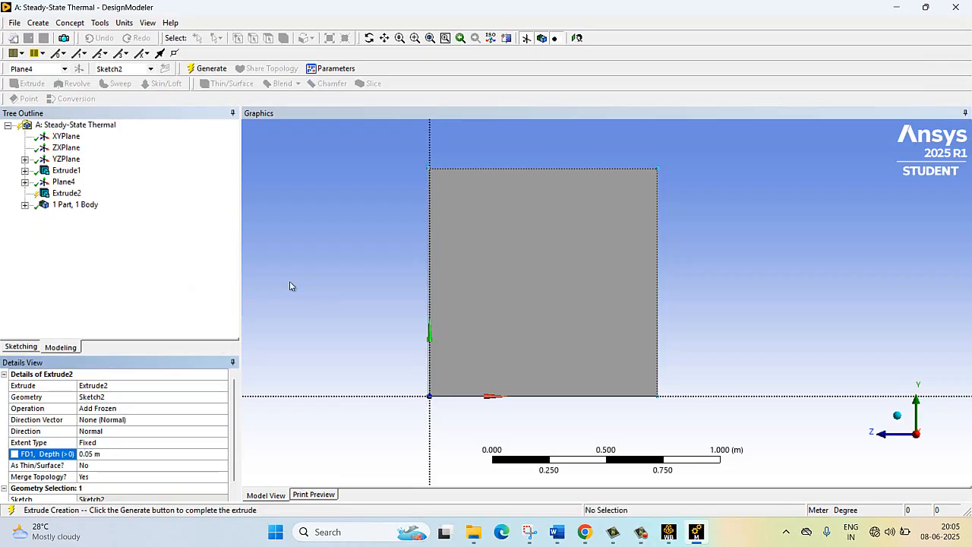
left_click(210, 69)
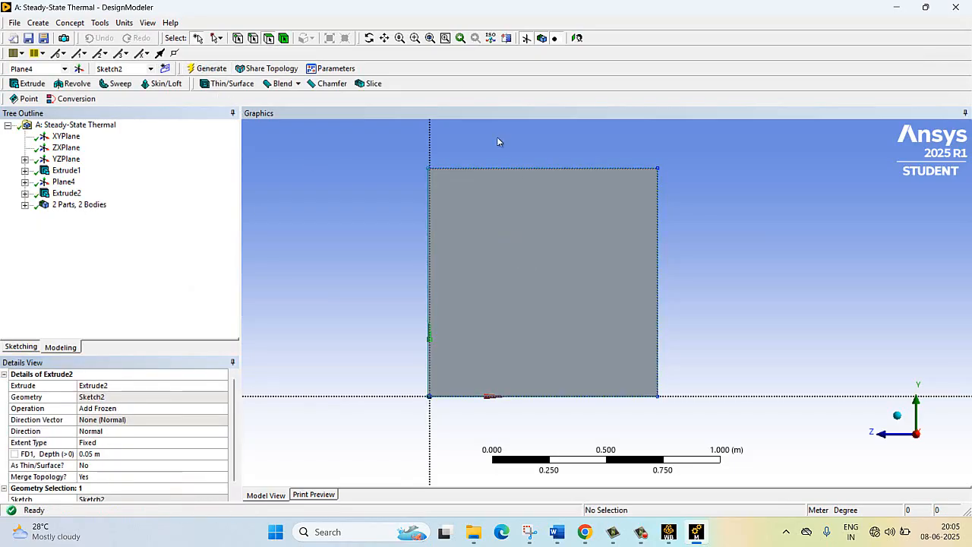
- Generate a new plane from the second layer's outer large face and orient the view face-on to it
left_click(369, 38)
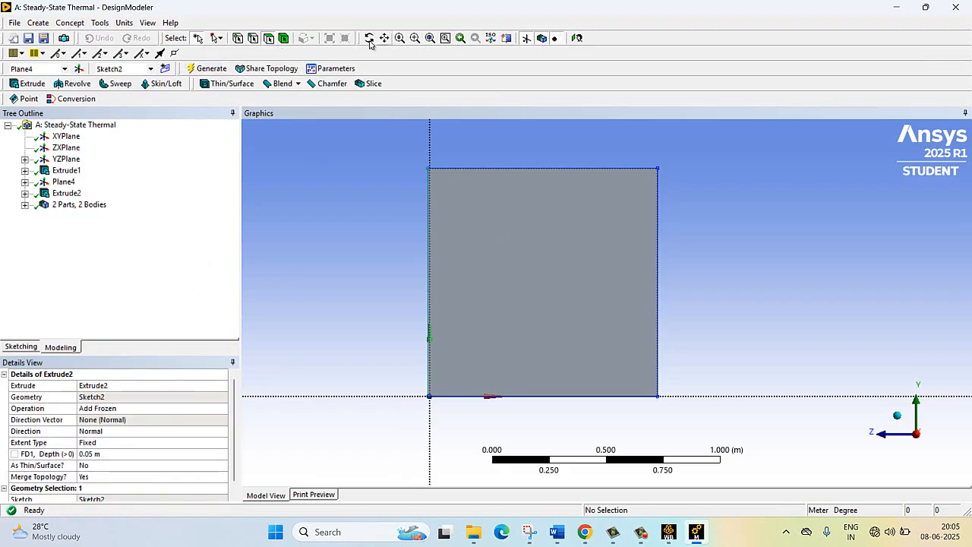
left_click_drag(541, 260, 693, 276)
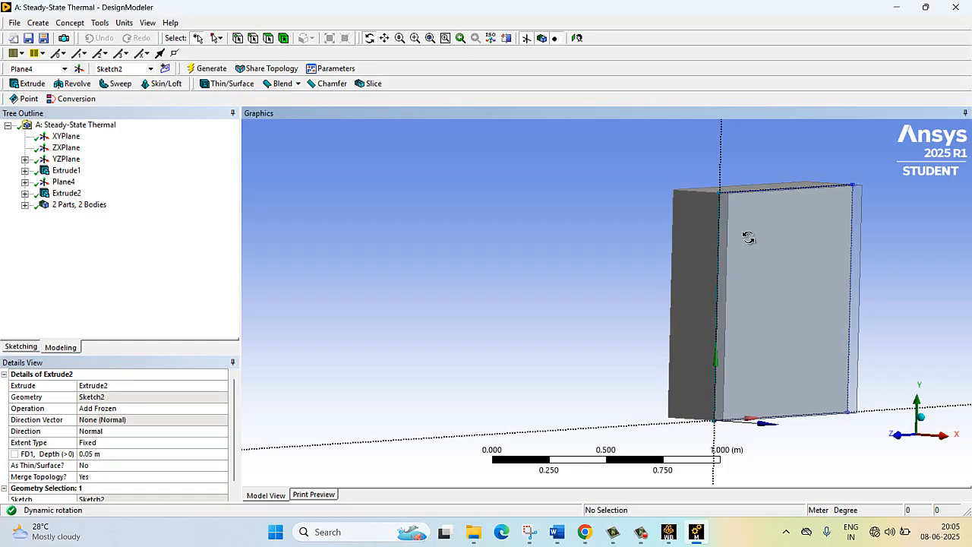
mouse_move(797, 230)
left_mouse_down()
mouse_move(775, 232)
mouse_move(789, 227)
left_mouse_up()
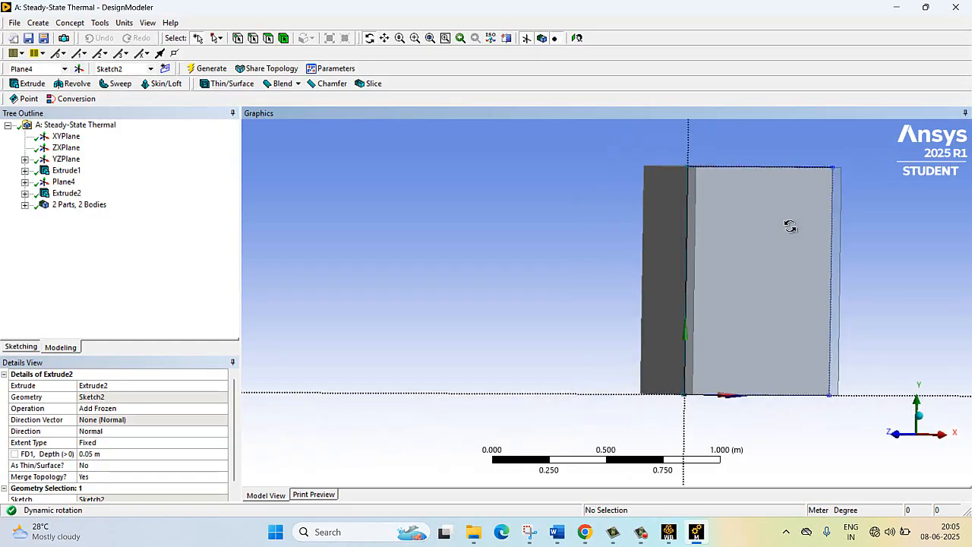
left_click(270, 39)
left_click(733, 226)
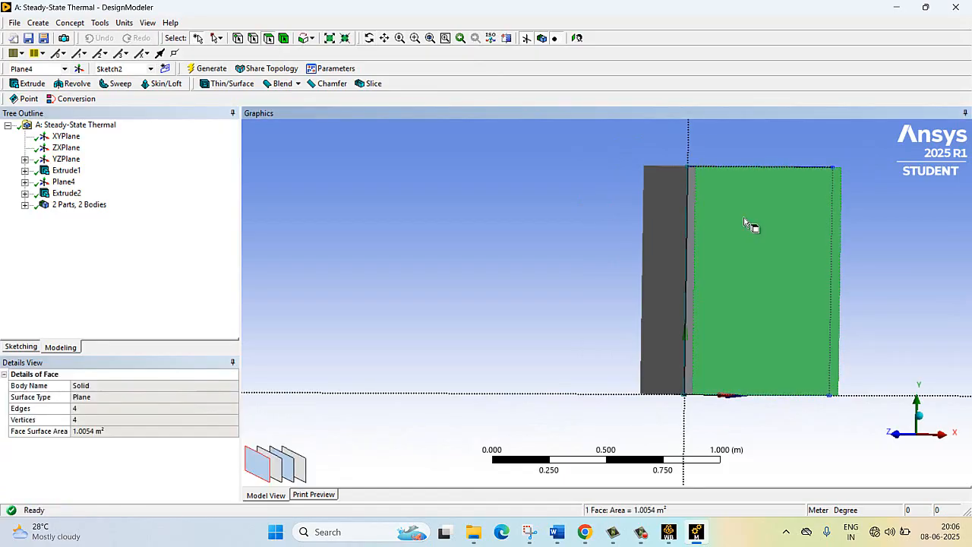
left_click(79, 69)
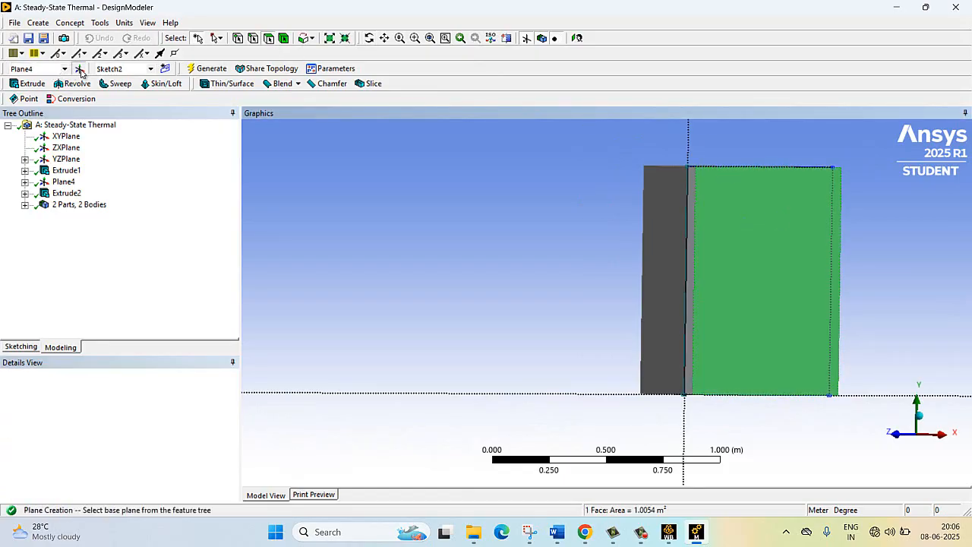
left_click(576, 36)
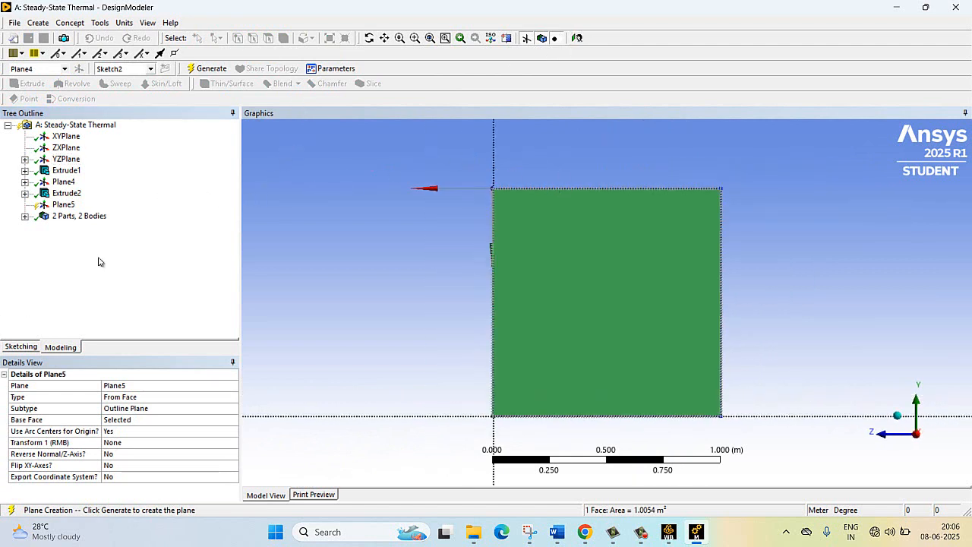
left_click(204, 69)
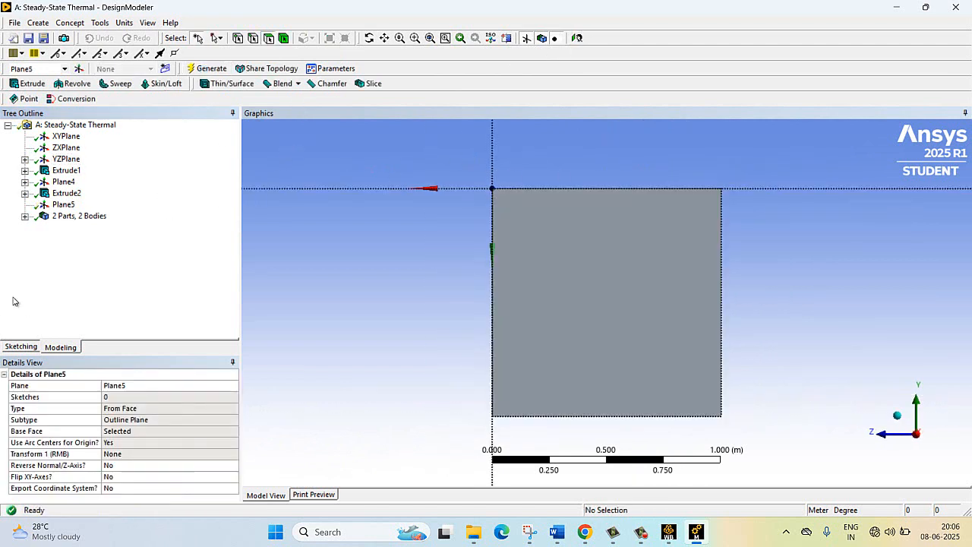
- Sketch a rectangle on Plane5 from the plane origin to the opposite corner, covering the second layer's whole face
left_click(21, 347)
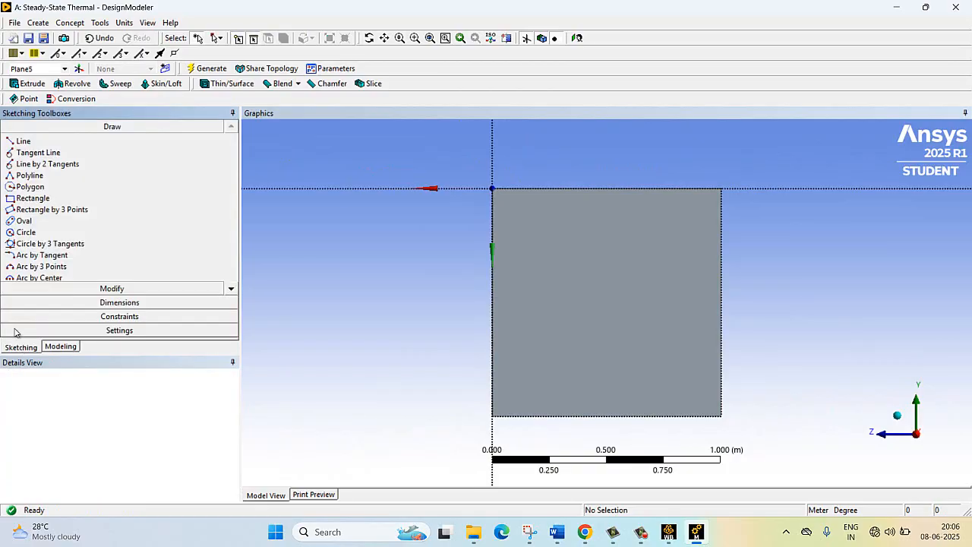
left_click(31, 199)
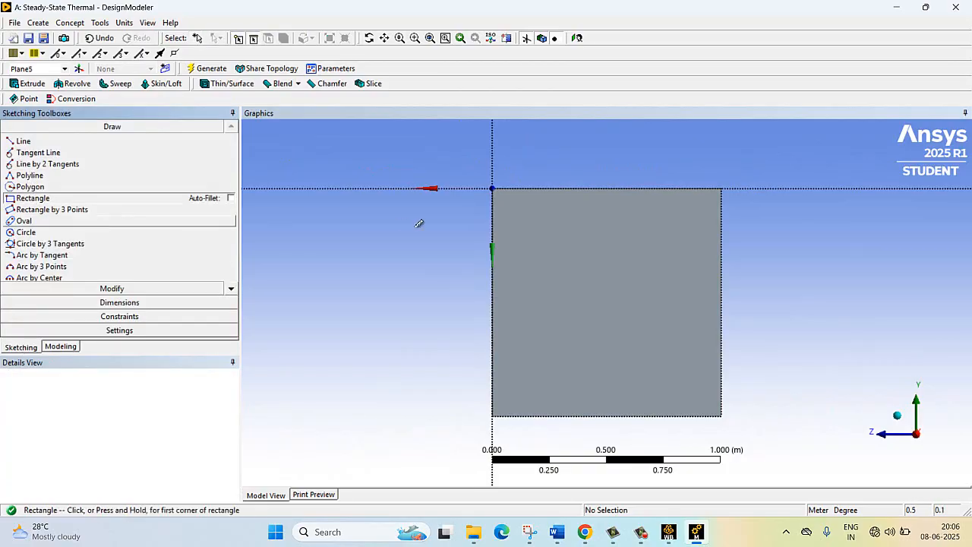
left_click(493, 188)
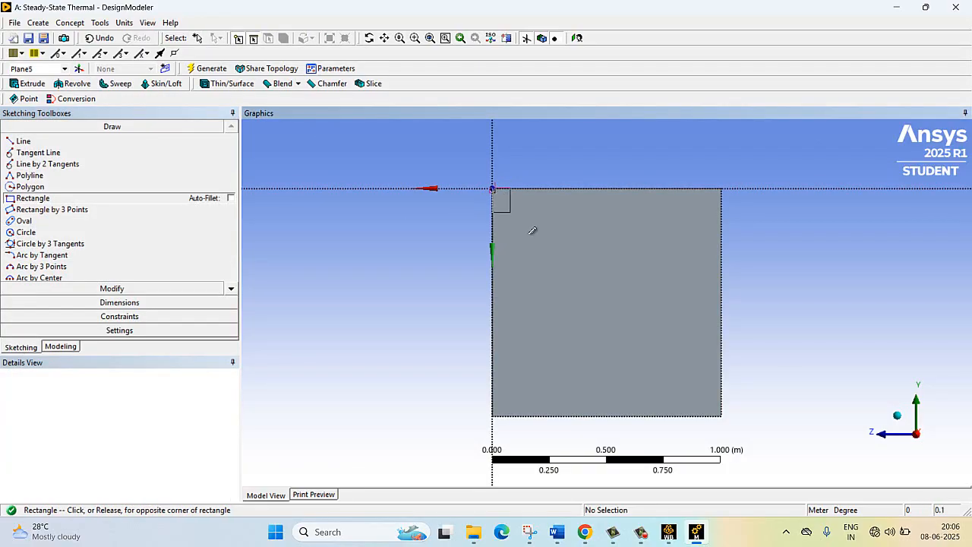
left_click(722, 415)
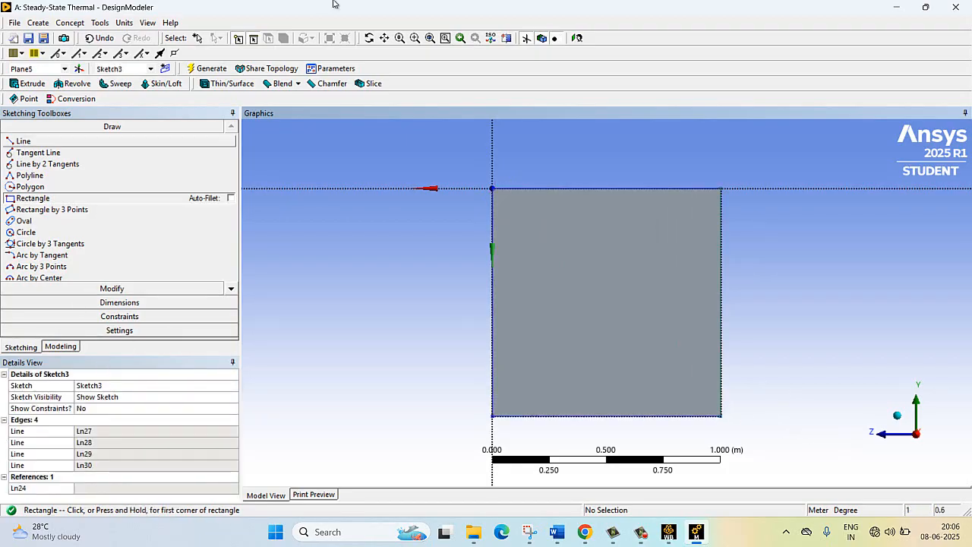
left_click(211, 68)
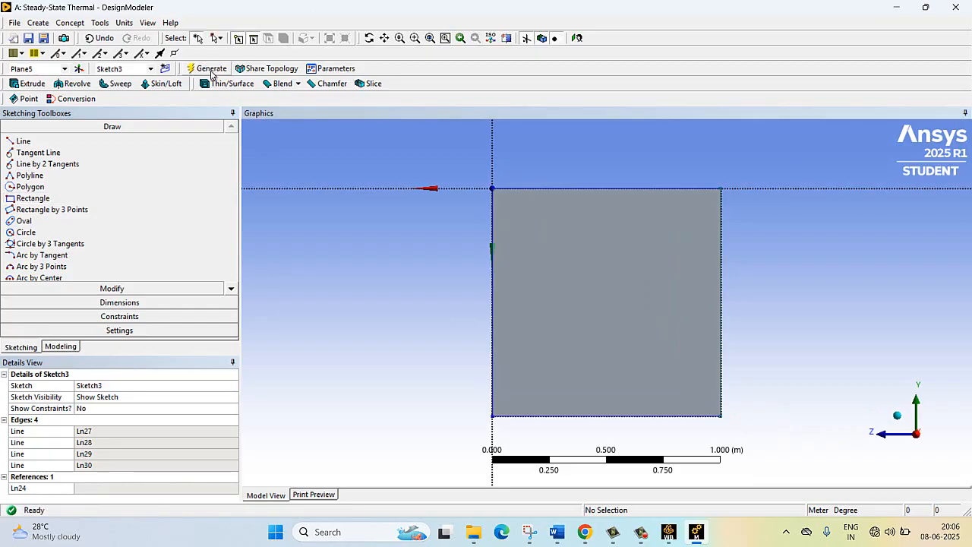
- Extrude the Plane5 sketch 0.03 m with the Add Frozen operation to generate the third wall layer as a separate body
left_click(27, 83)
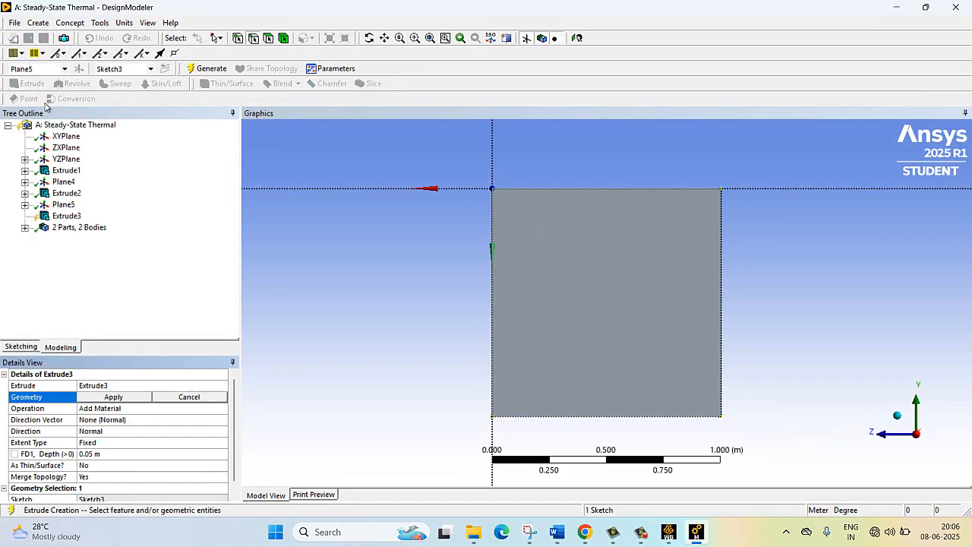
left_click(134, 412)
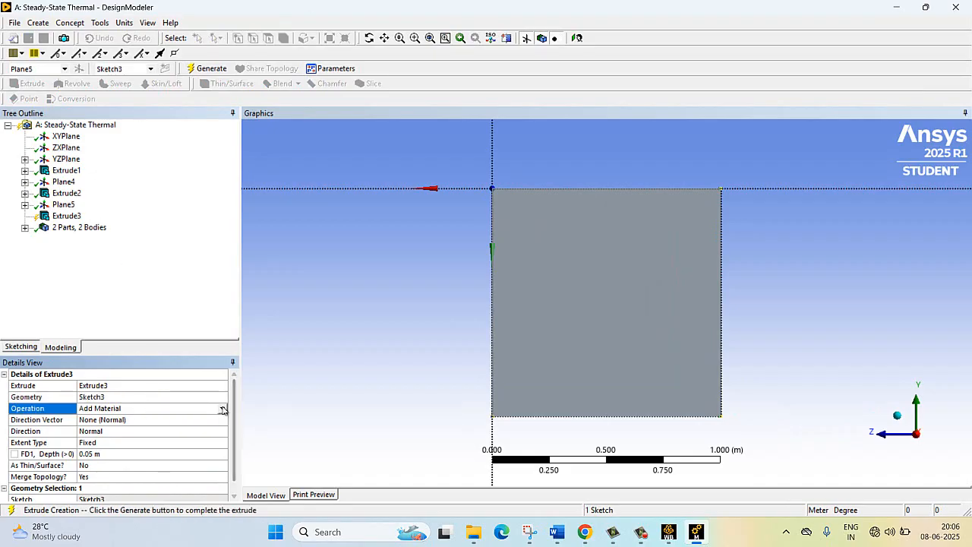
left_click(222, 409)
left_click(193, 418)
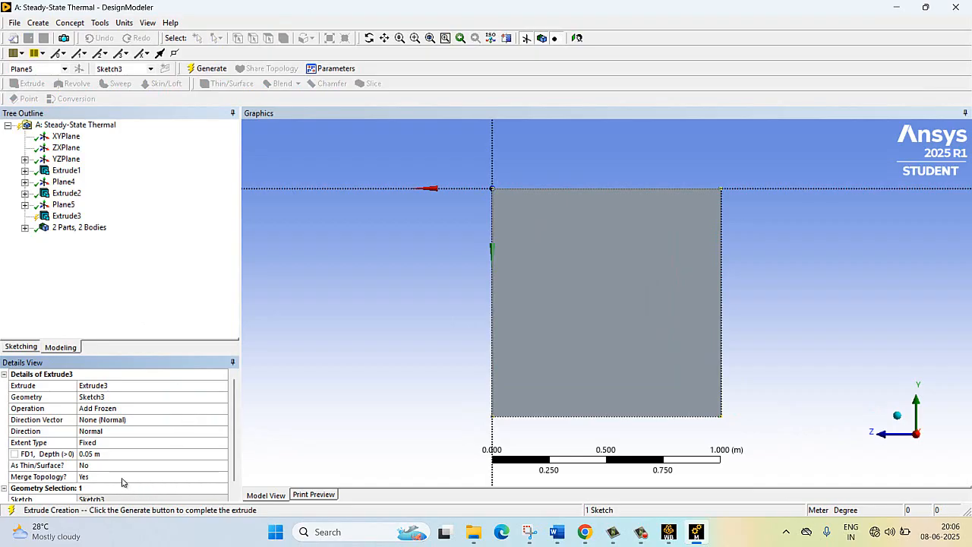
left_click(108, 453)
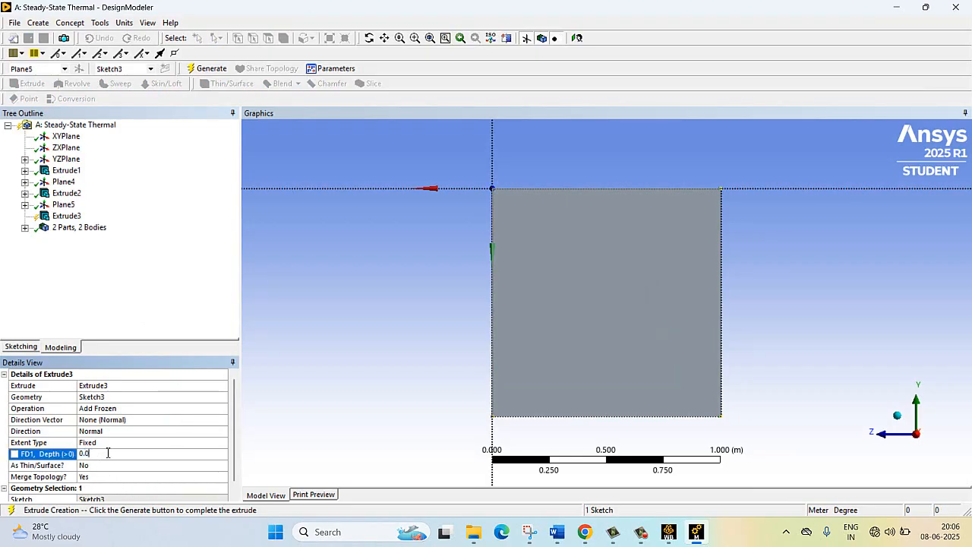
left_click(177, 250)
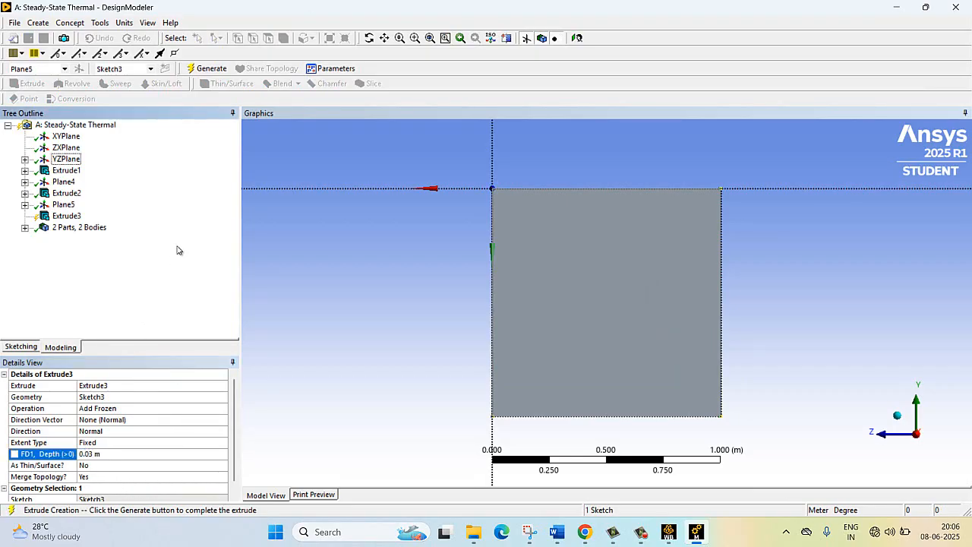
left_click(212, 68)
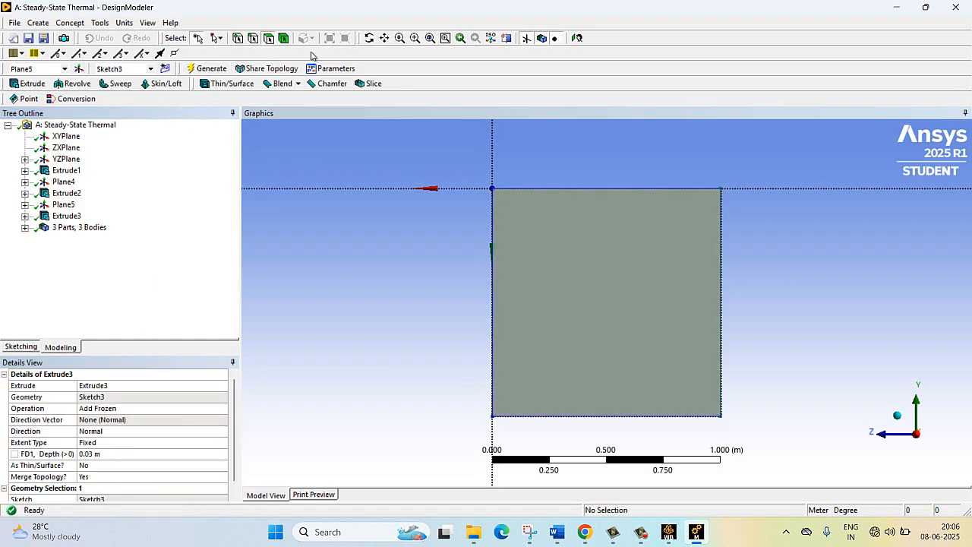
- Combine the three solid bodies of the wall layers into one new multibody part
left_click(369, 38)
left_click_drag(589, 197, 717, 189)
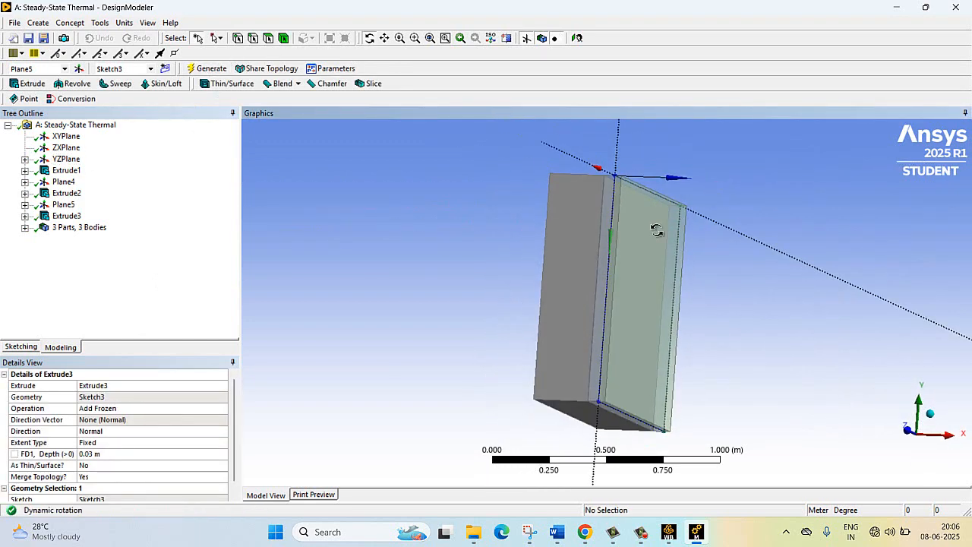
mouse_move(657, 230)
left_mouse_down()
mouse_move(642, 227)
mouse_move(664, 240)
mouse_move(590, 232)
mouse_move(672, 239)
left_mouse_up()
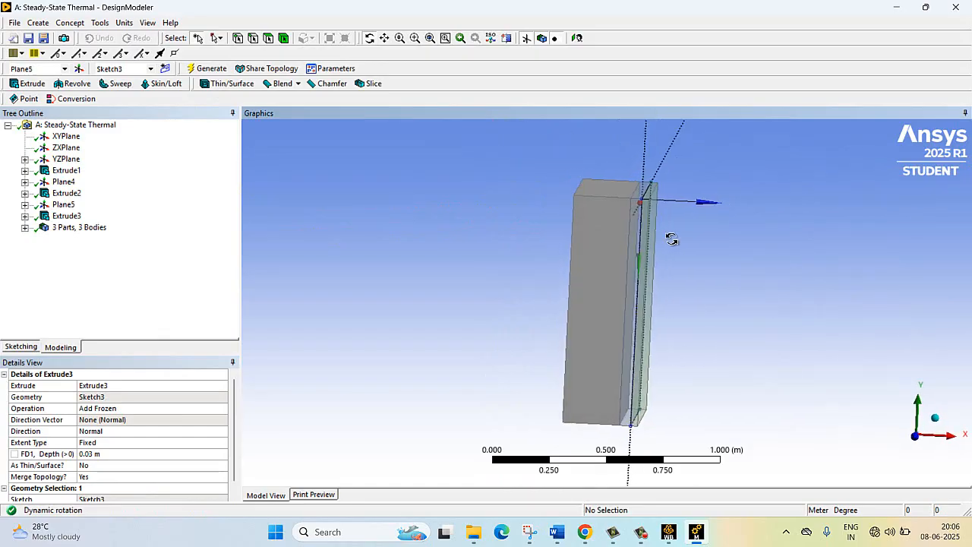
mouse_move(598, 249)
left_mouse_down()
mouse_move(641, 250)
mouse_move(610, 238)
mouse_move(614, 245)
mouse_move(598, 238)
mouse_move(590, 247)
left_mouse_up()
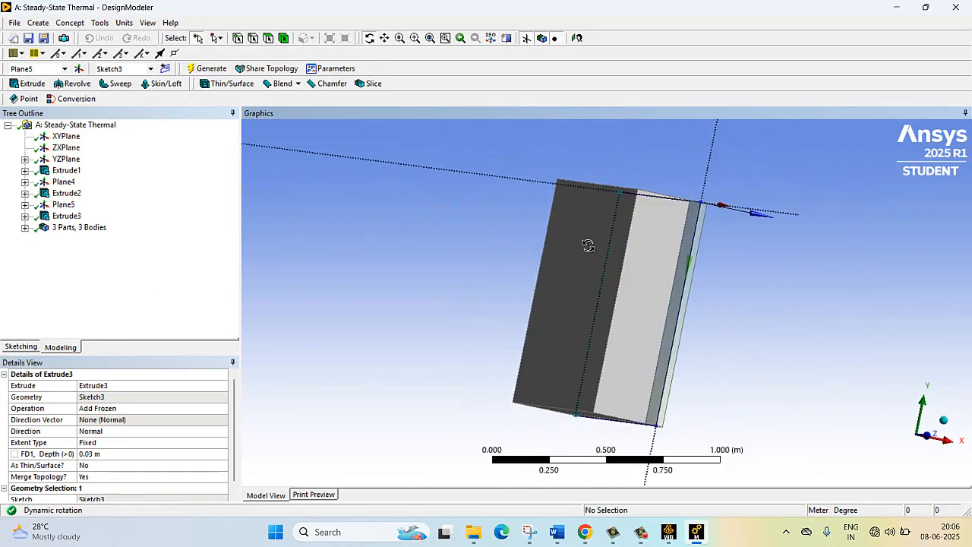
left_click(24, 227)
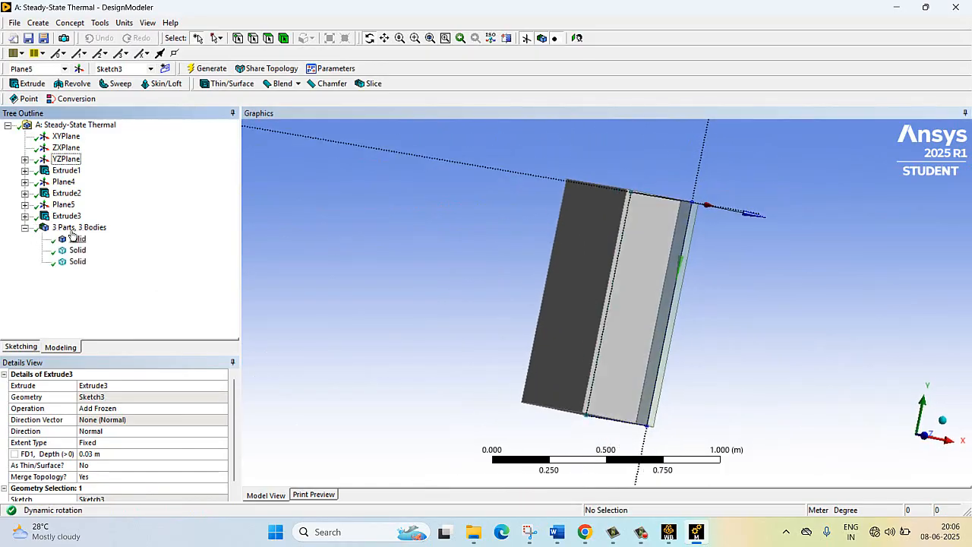
left_click(77, 240)
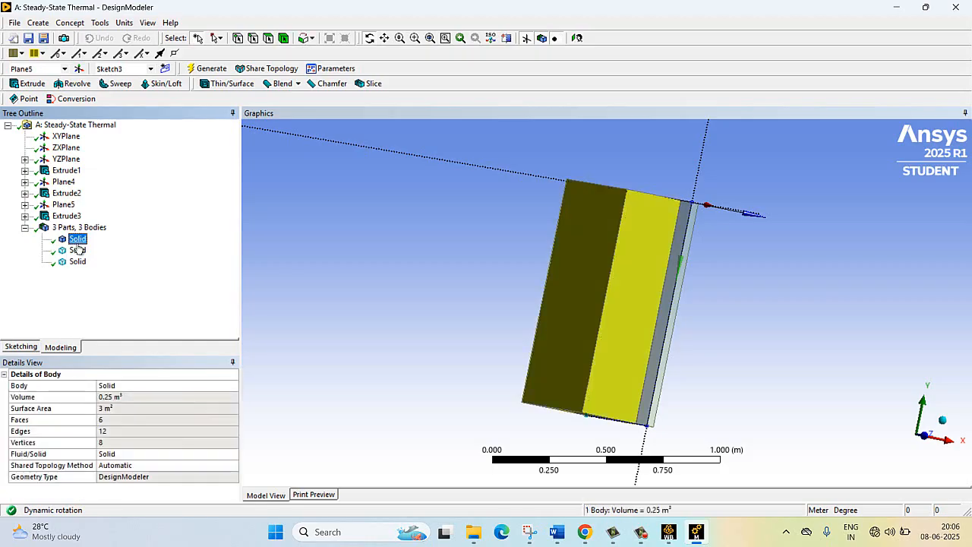
left_click(77, 251, "ctrl")
left_click(77, 262, "ctrl")
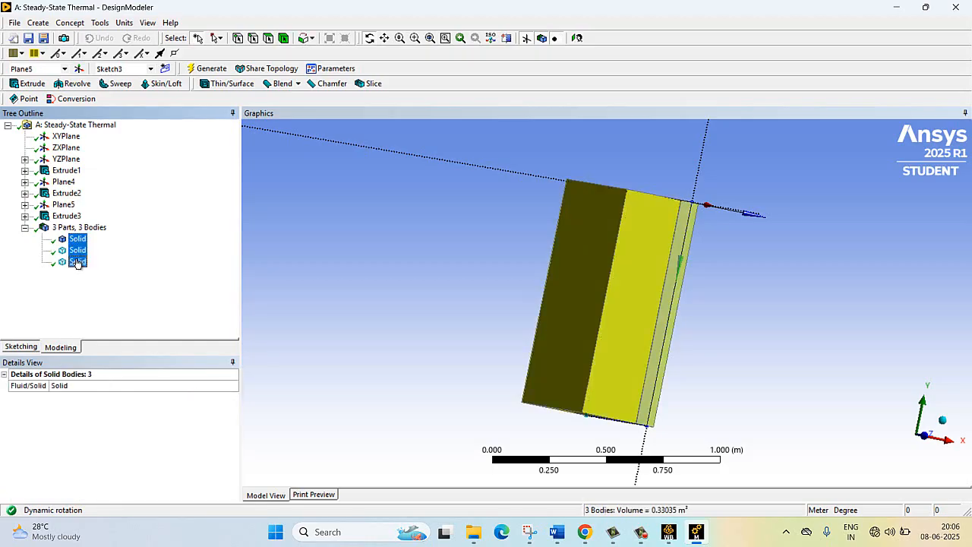
right_click(77, 262)
left_click(117, 302)
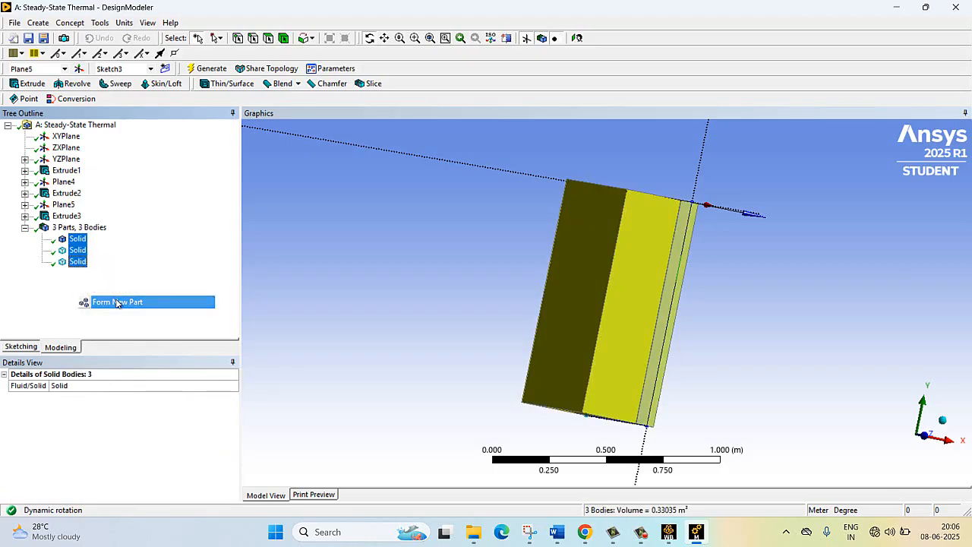
- Close DesignModeler and switch to the Workbench project schematic
left_click_drag(582, 253, 497, 225)
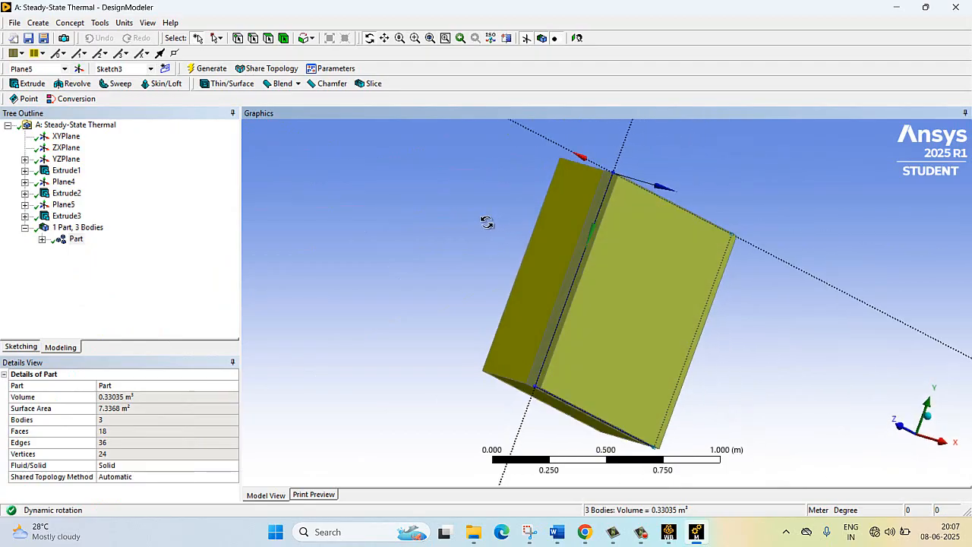
left_click(955, 8)
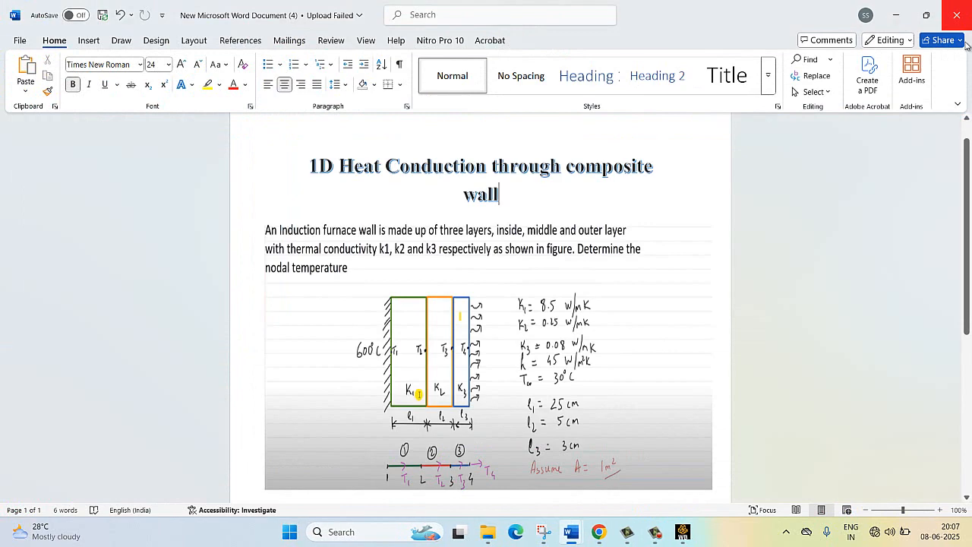
left_click(682, 531)
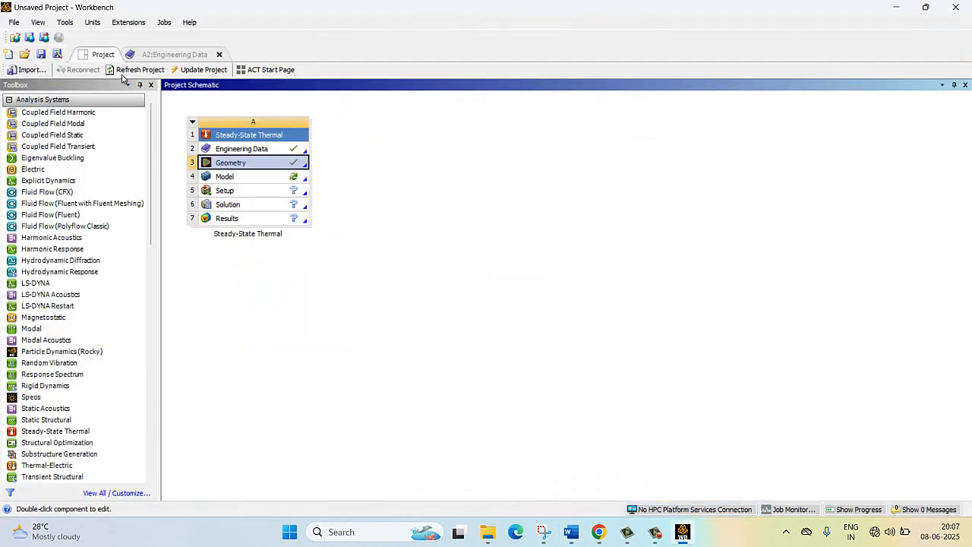
- Open the thermal system's Model in Mechanical and assign mat1 to the first solid, the thickest wall layer
right_click(231, 175)
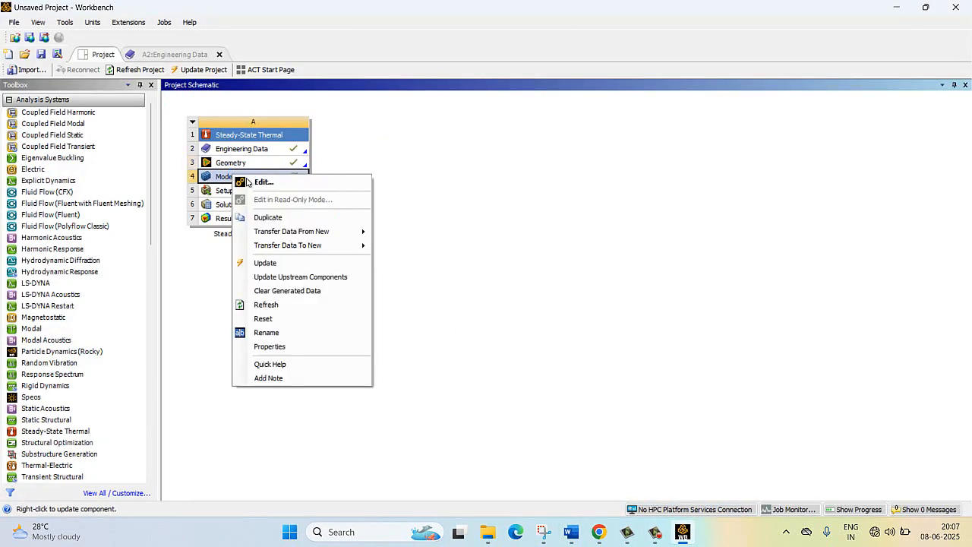
left_click(296, 194)
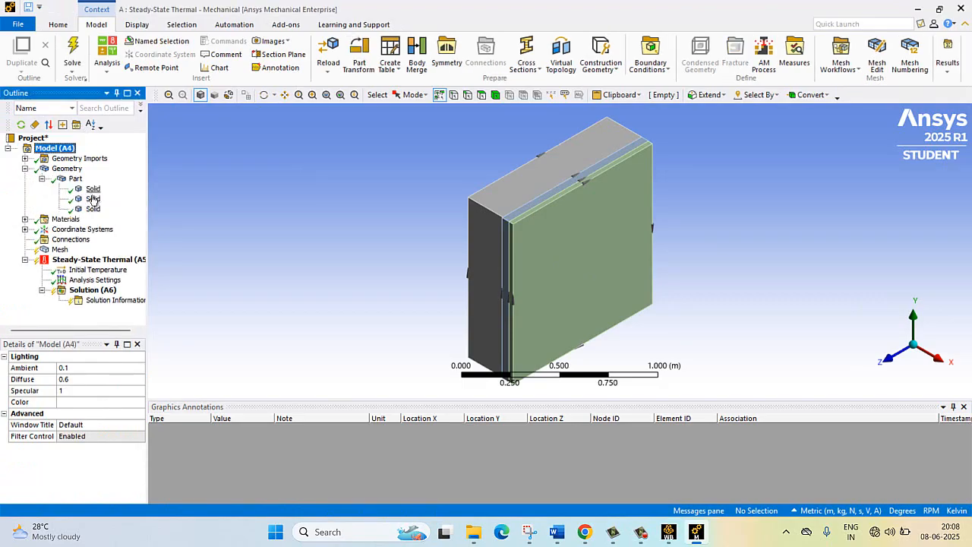
left_click(90, 189)
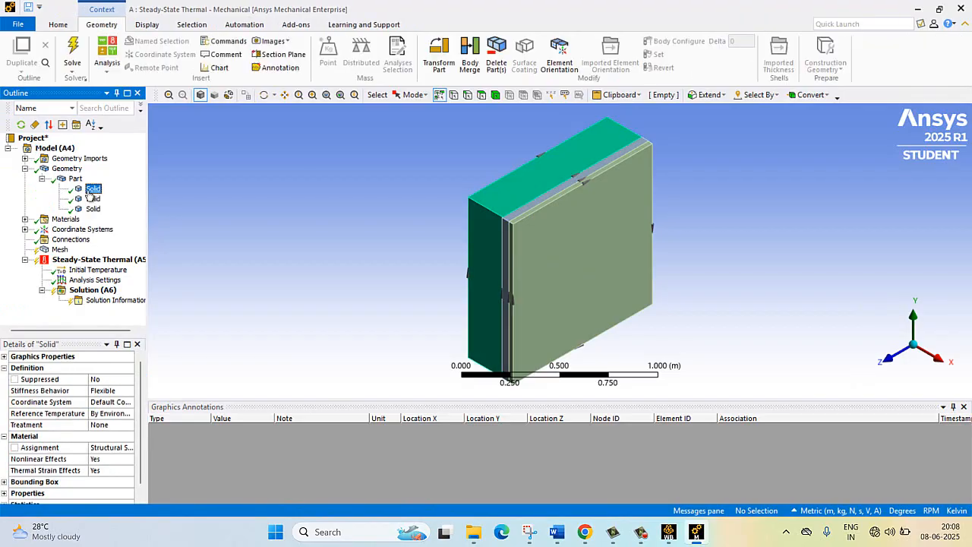
left_click(111, 448)
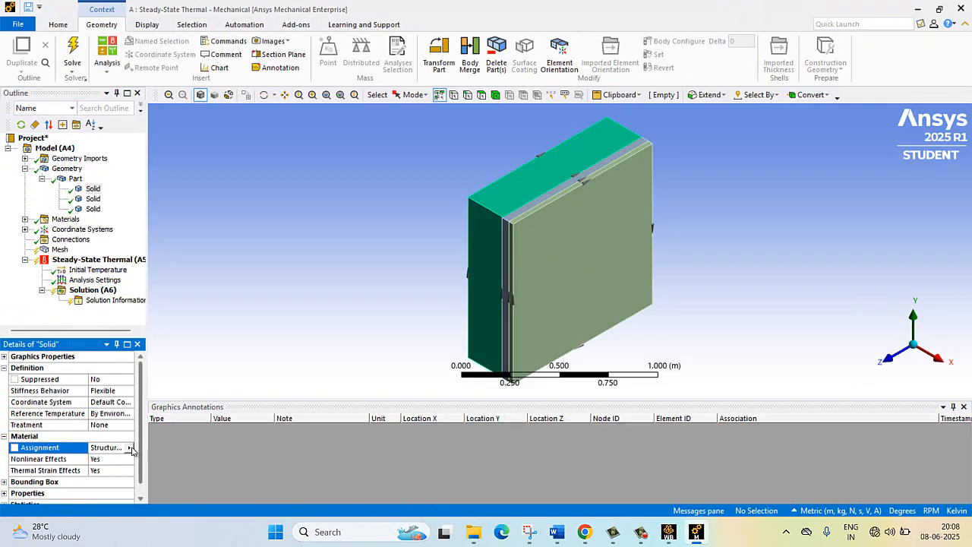
left_click(129, 447)
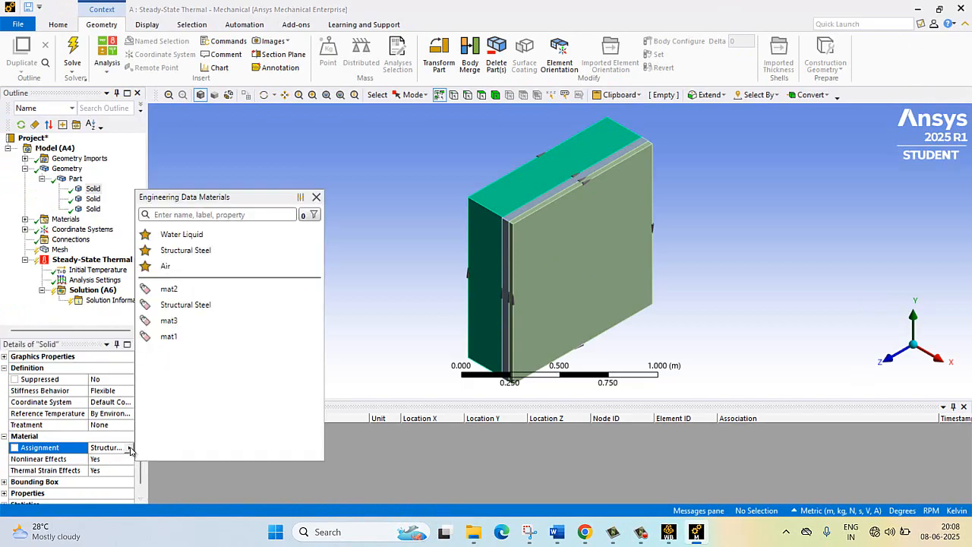
left_click(180, 336)
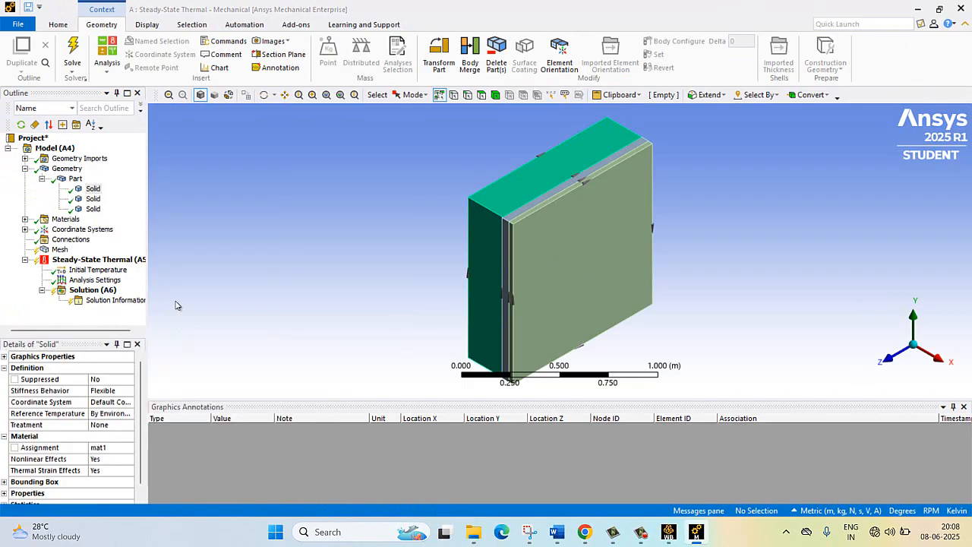
- Assign the material mat2 to the second solid, the middle layer of the wall
left_click(94, 199)
left_click(99, 450)
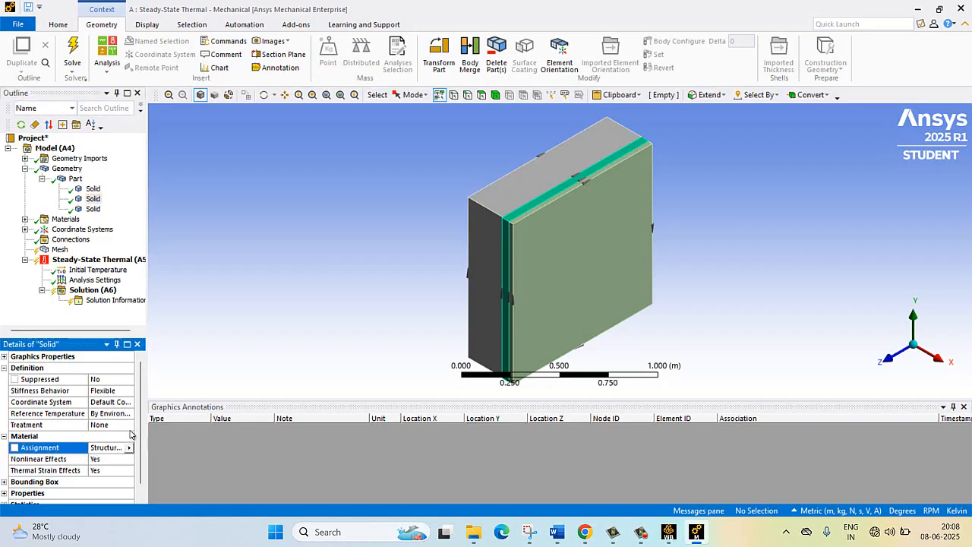
left_click(129, 449)
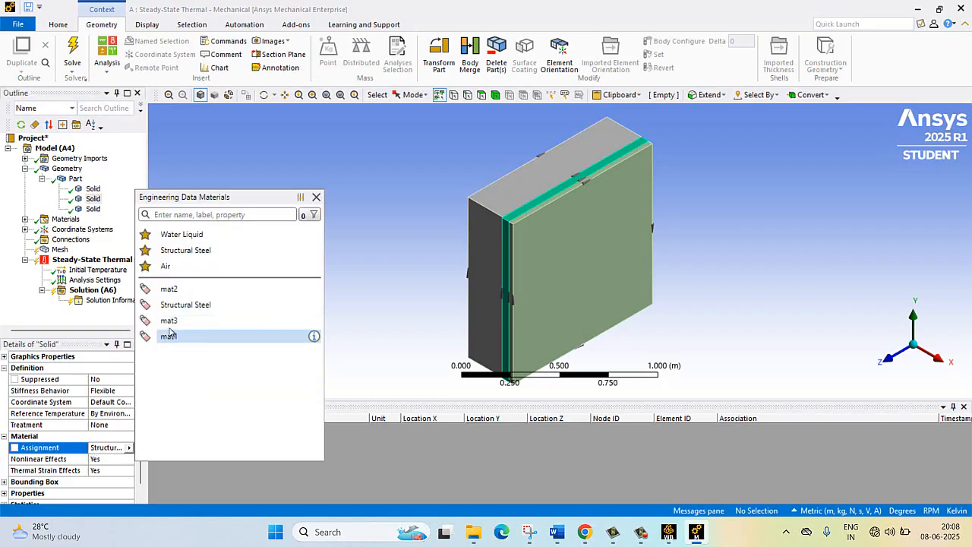
left_click(170, 290)
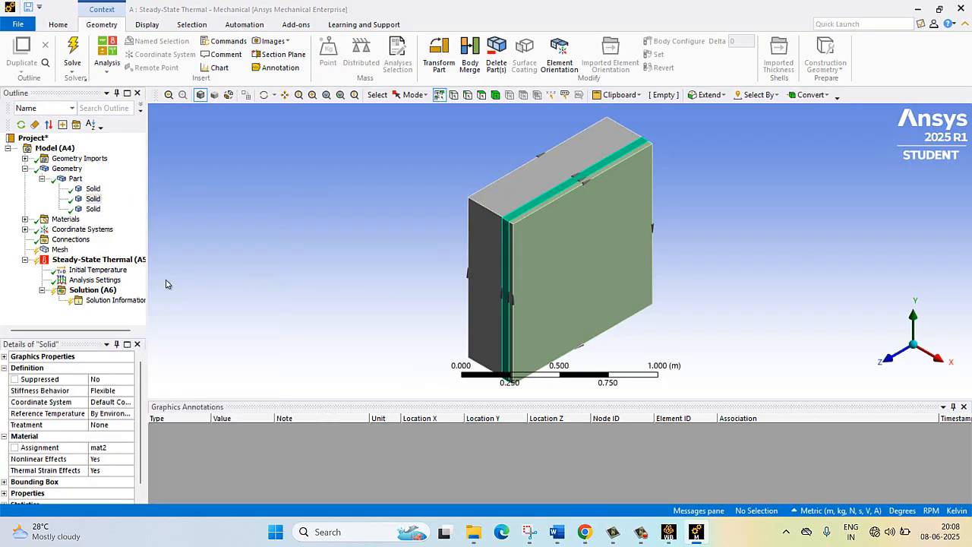
- Assign the material mat3 to the third solid, the outer layer of the wall
left_click(92, 209)
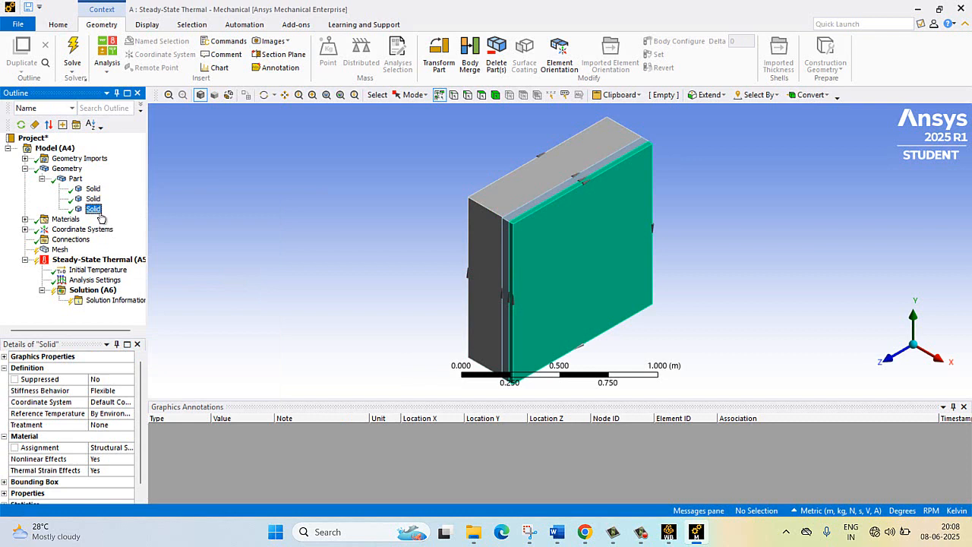
left_click(113, 447)
left_click(129, 447)
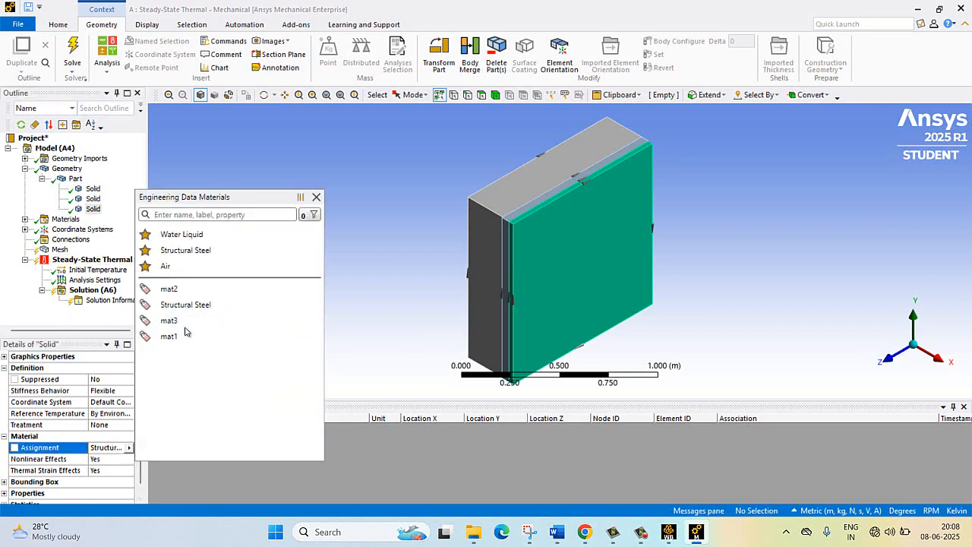
left_click(184, 325)
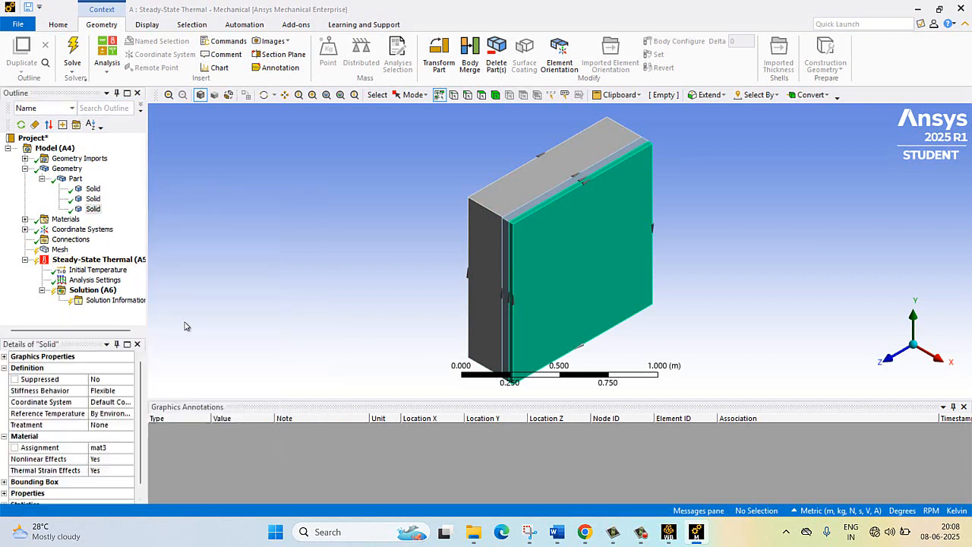
- Set the mesh's element order to Linear, leaving the element size at Default
left_click(59, 250)
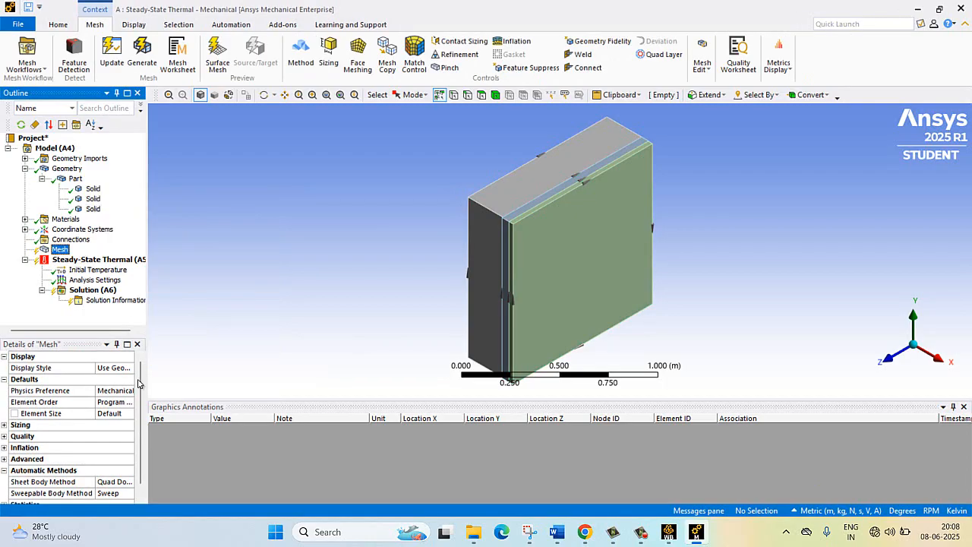
scroll(138, 408, "down", 1)
scroll(139, 403, "up", 1)
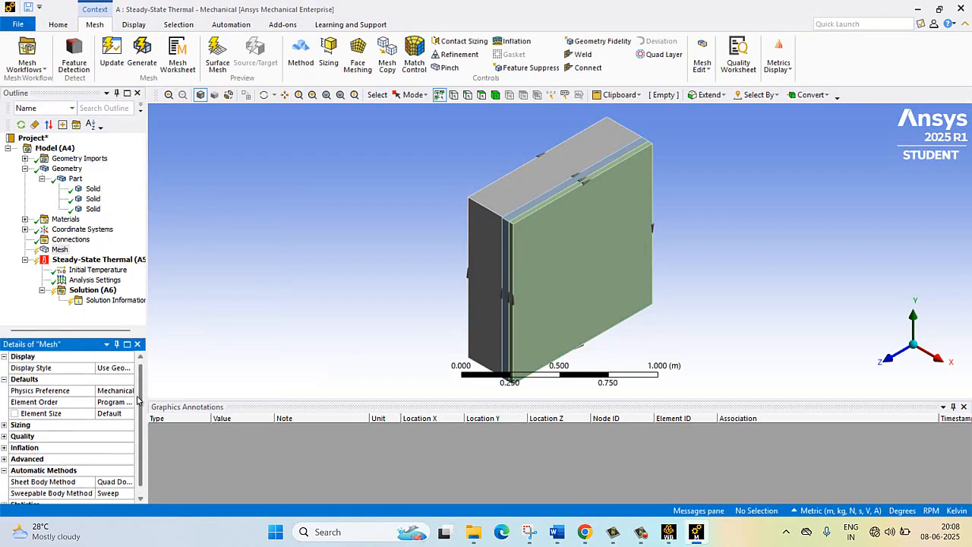
left_click(106, 401)
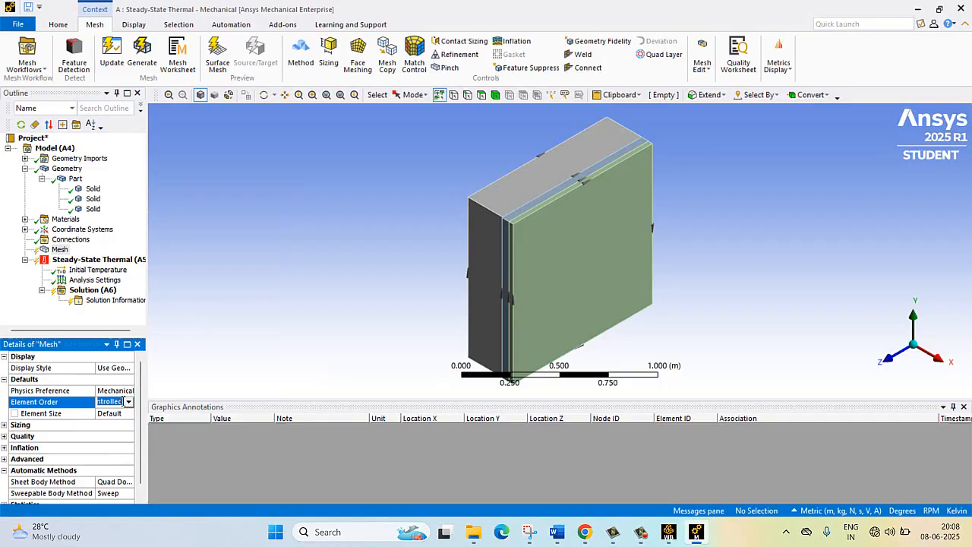
left_click(125, 402)
left_click(123, 420)
left_click(112, 414)
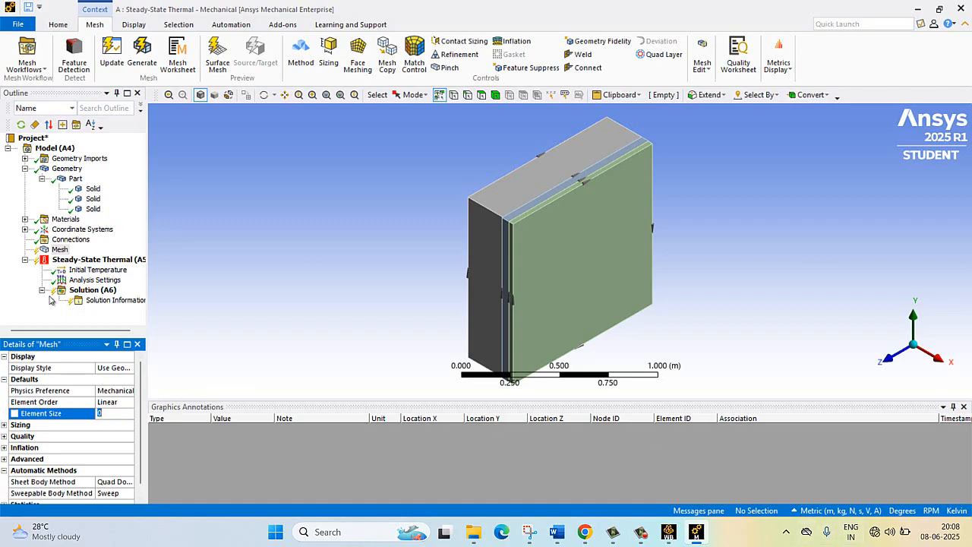
left_click(188, 265)
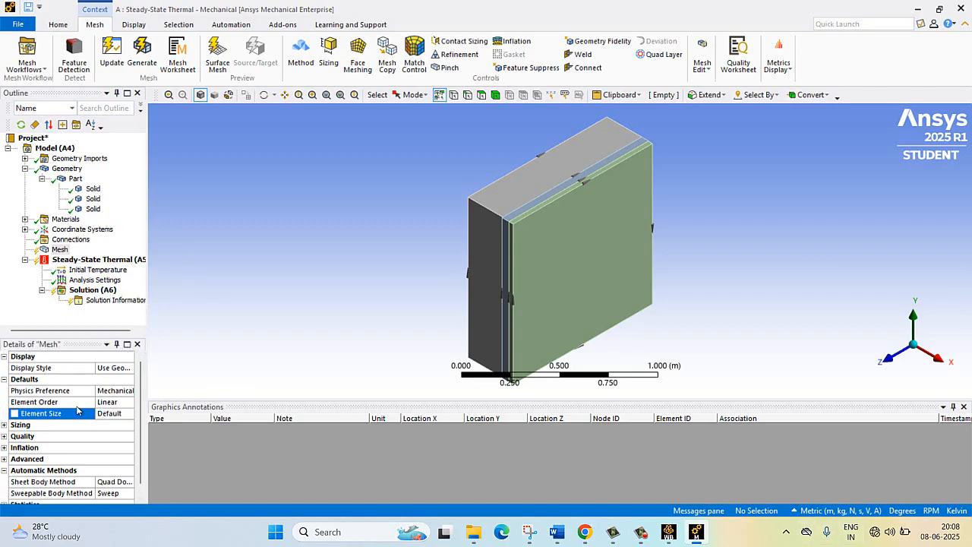
- Generate the mesh of the three-layer wall with the default element size
right_click(61, 250)
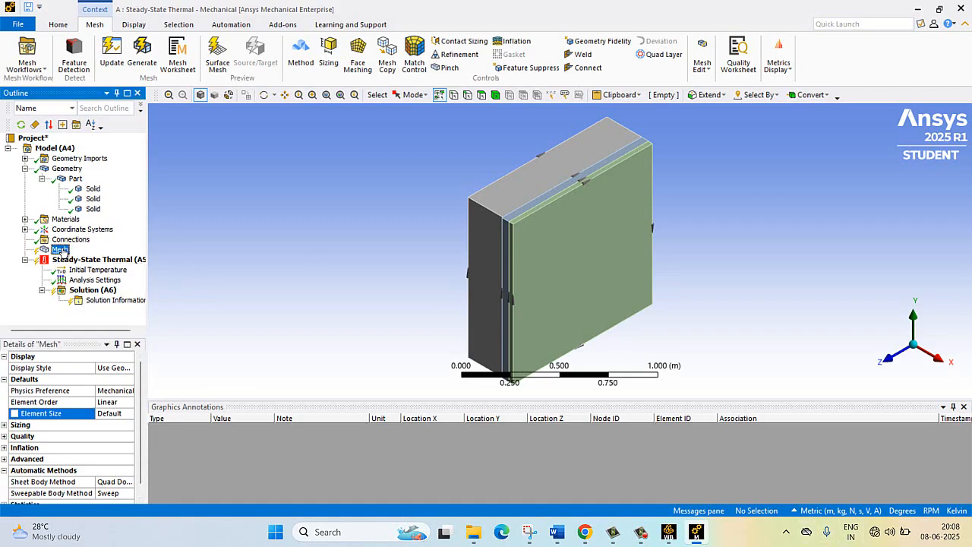
left_click(103, 287)
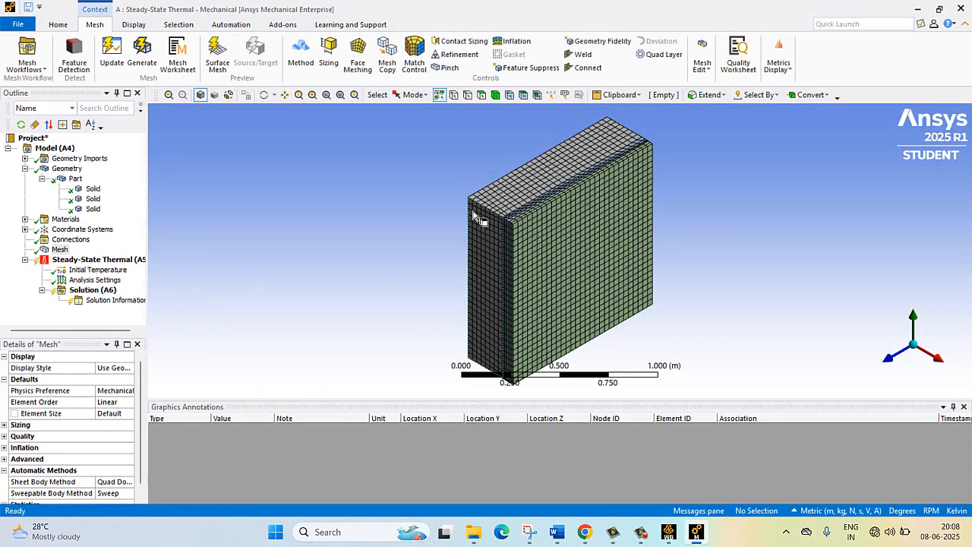
scroll(486, 199, "up", 2)
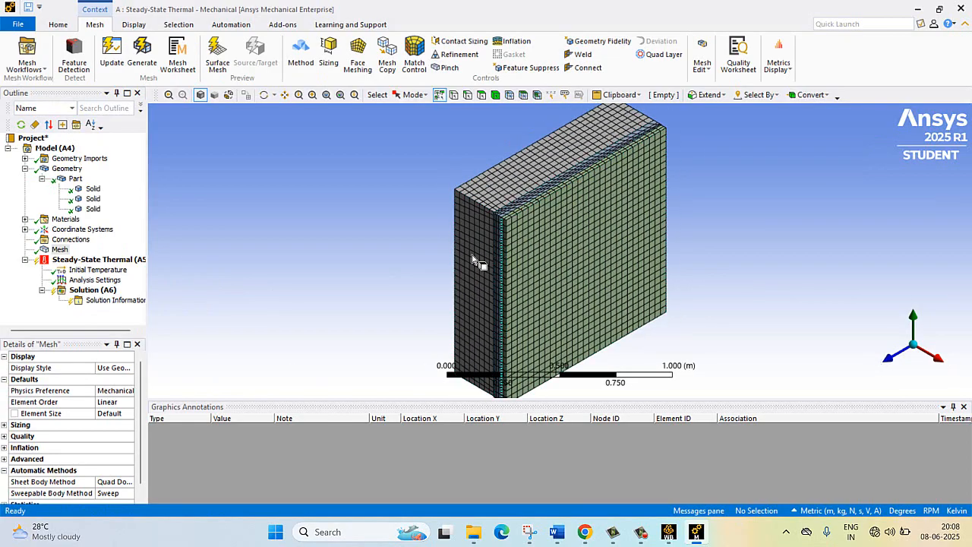
- Enter 25 as the mesh element size and switch the unit system to Metric (mm, kg, N, s, mV, mA)
left_click(117, 412)
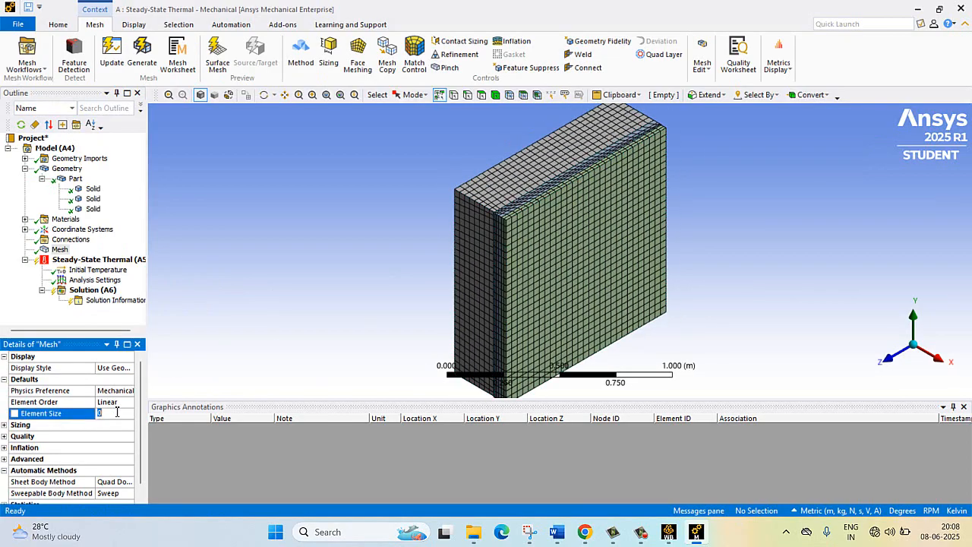
left_click(118, 411)
left_click(124, 411)
left_click(855, 510)
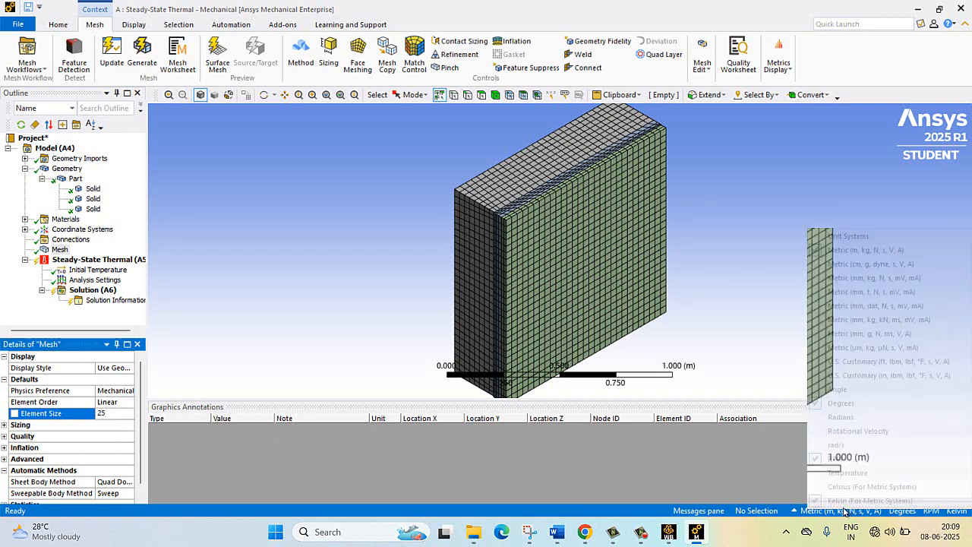
left_click(882, 278)
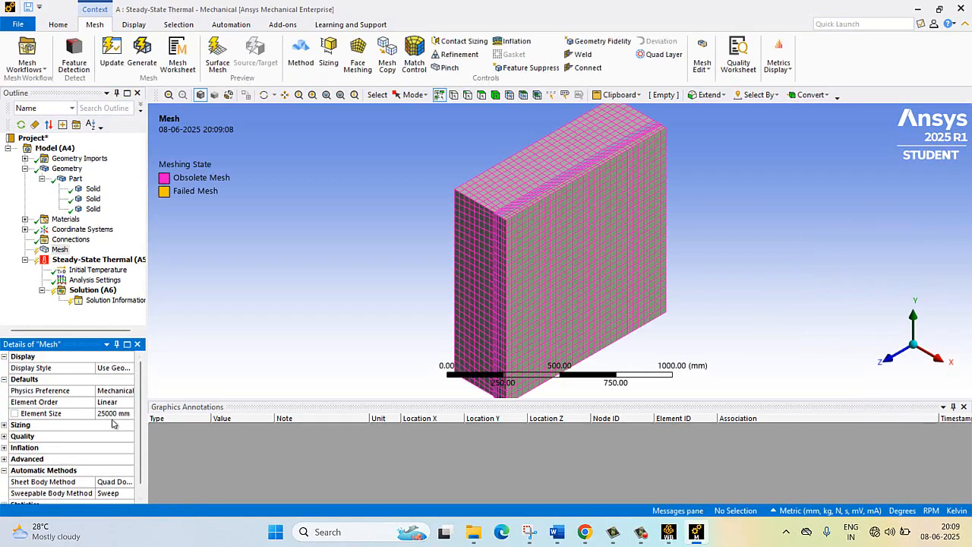
- Expand the mesh statistics and set the mesh element size to 25 mm
left_click(119, 413)
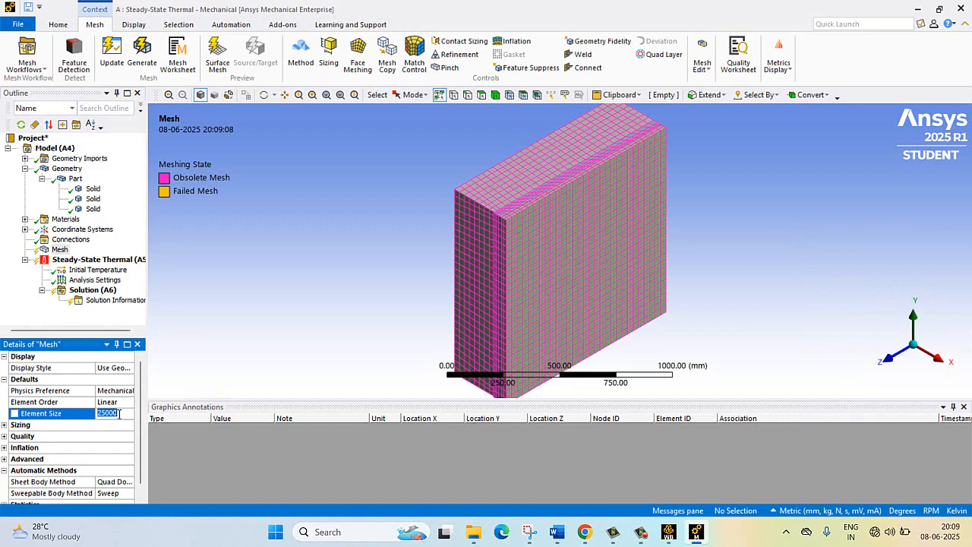
left_click(120, 413)
left_click(257, 353)
scroll(124, 402, "down", 1)
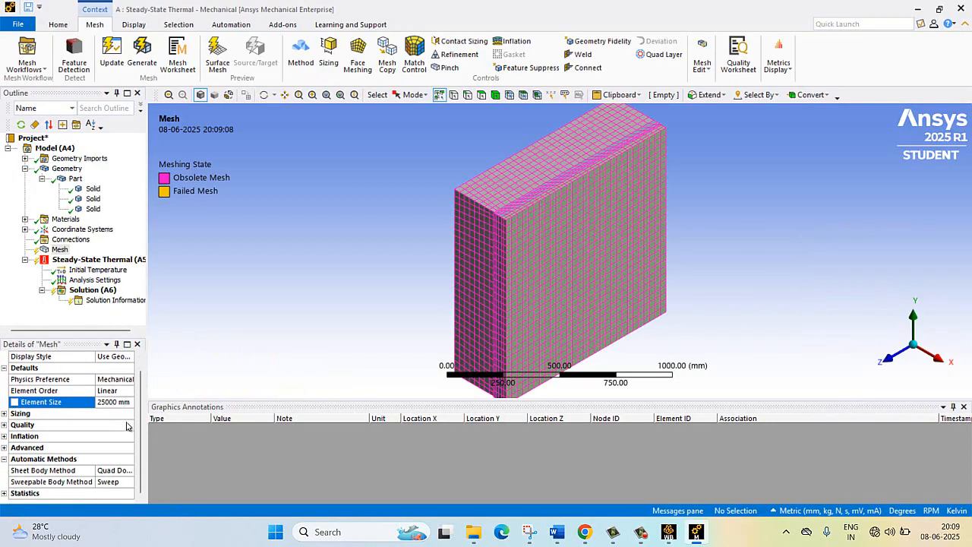
double_click(8, 495)
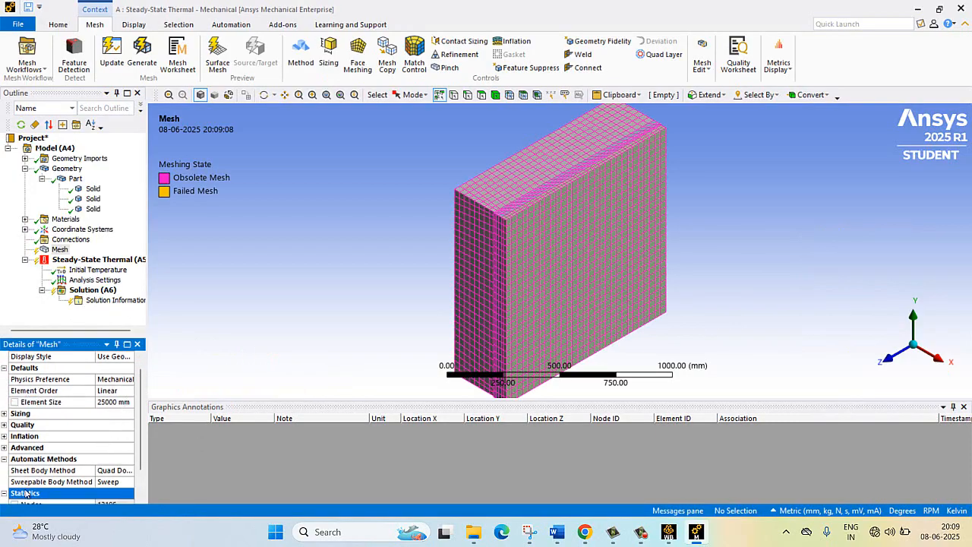
left_click(119, 368)
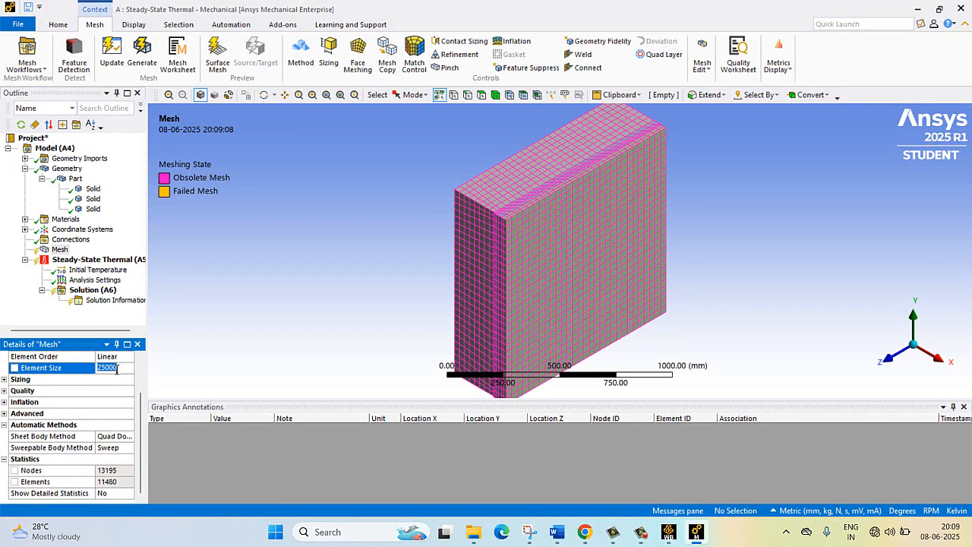
left_click(122, 368)
key("Return")
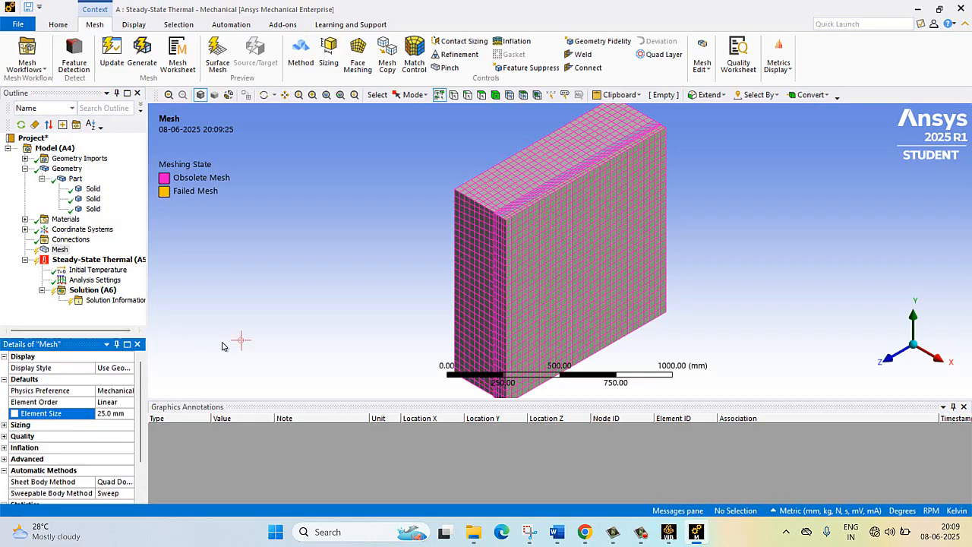
- Regenerate the mesh of the whole wall with the 25 mm element size
scroll(223, 352, "down", 1)
scroll(223, 351, "up", 3)
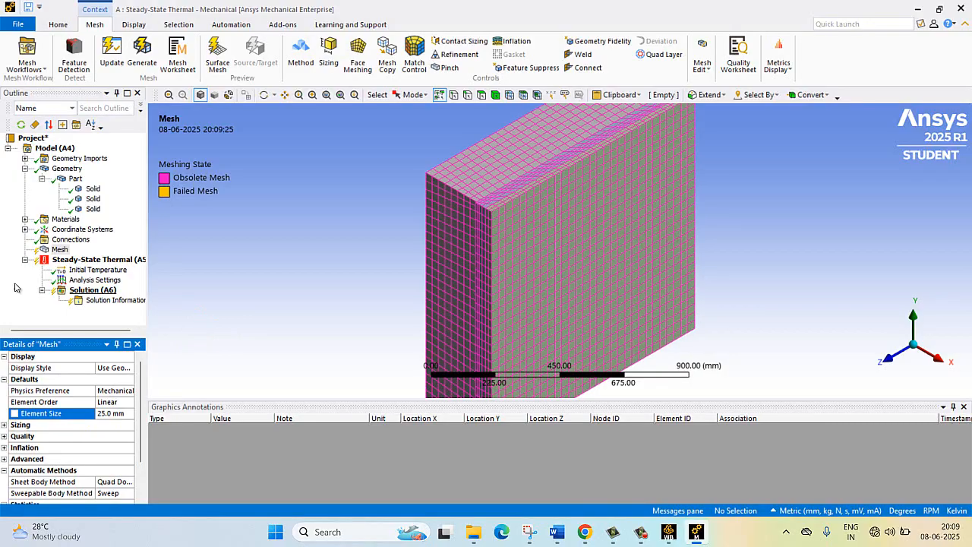
right_click(60, 249)
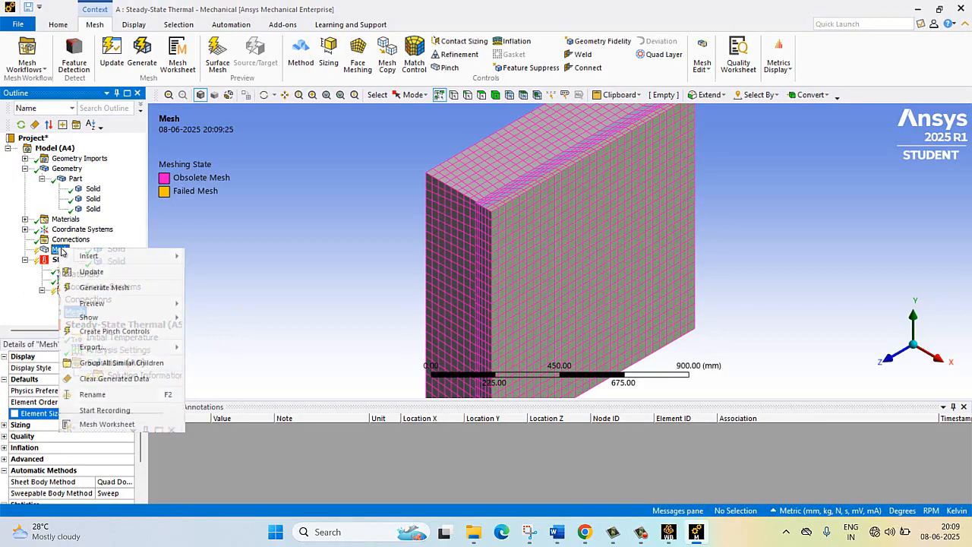
left_click(92, 288)
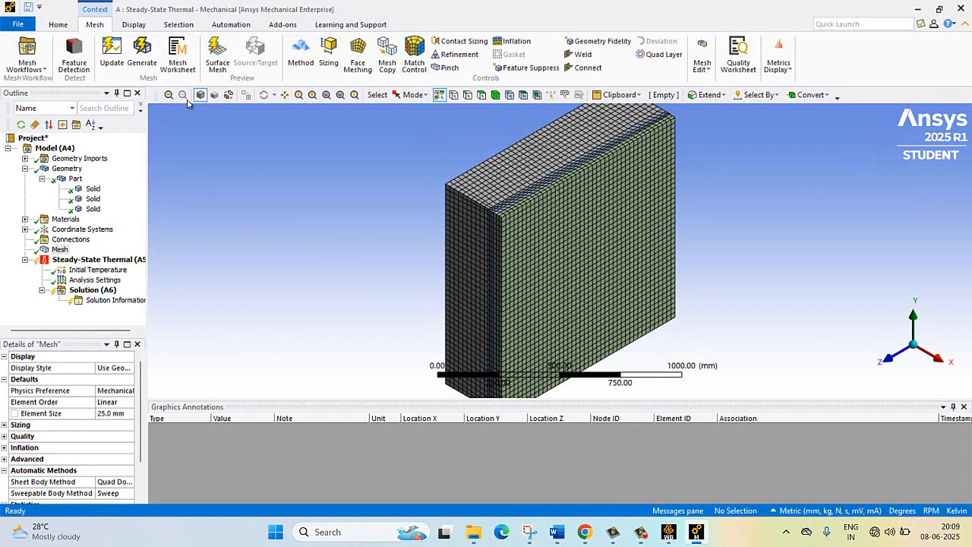
- Select the Steady-State Thermal environment to make its thermal loads available
left_click(263, 94)
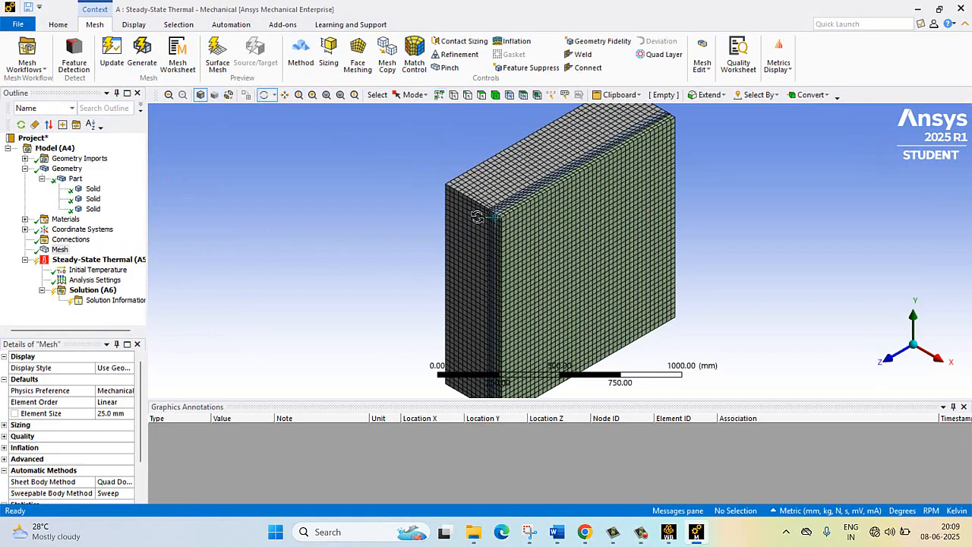
left_click_drag(477, 217, 653, 205)
left_click(78, 260)
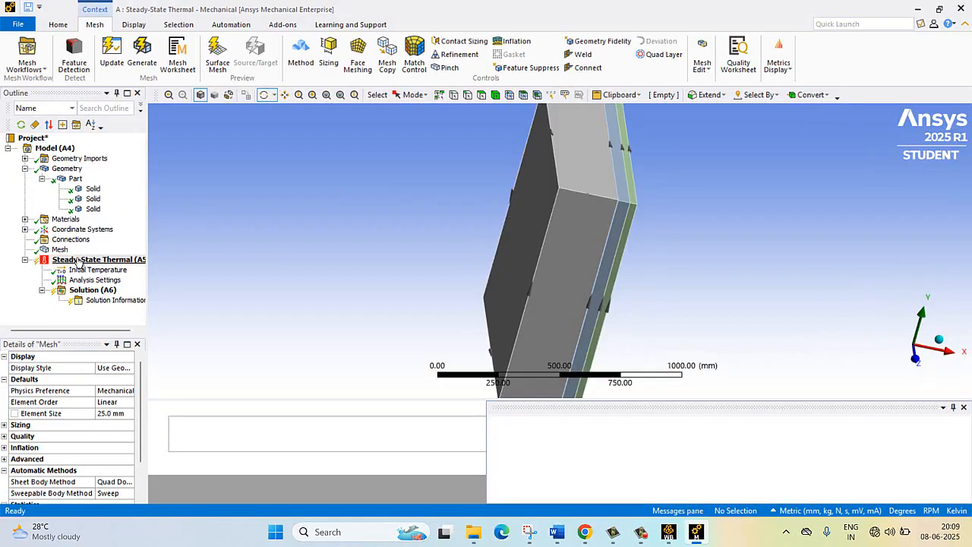
right_click(78, 262)
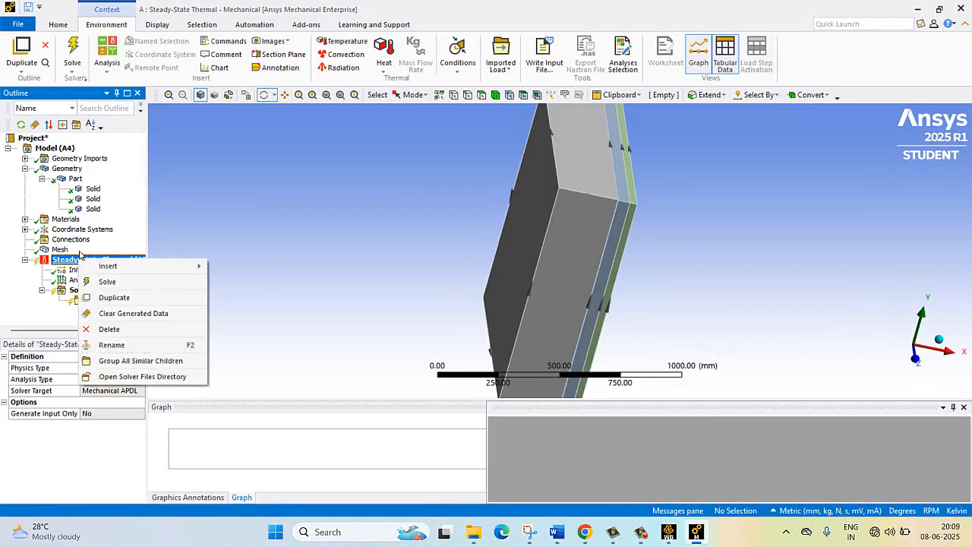
left_click(117, 28)
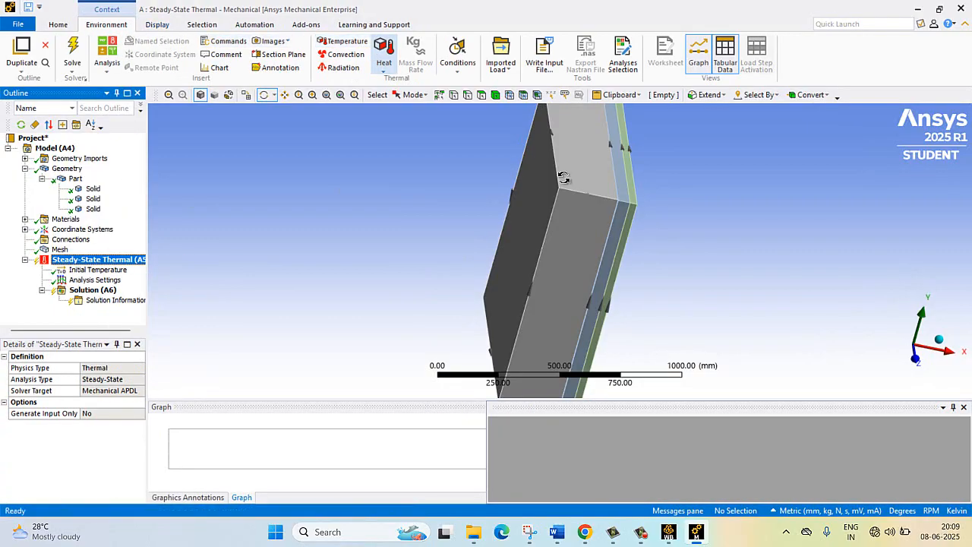
left_click_drag(586, 217, 668, 195)
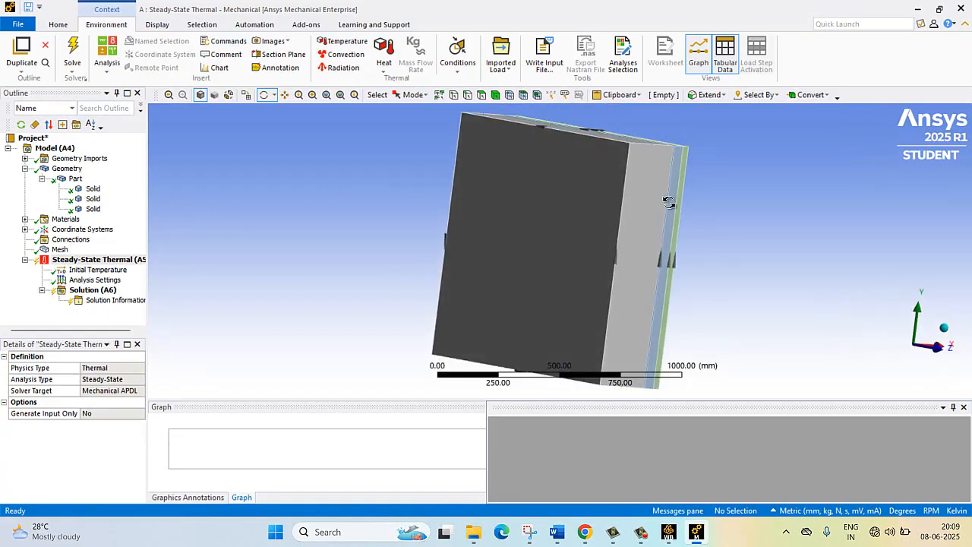
- Look up the inner-wall boundary condition in the Word problem statement and return to Mechanical
mouse_move(562, 531)
left_click(471, 469)
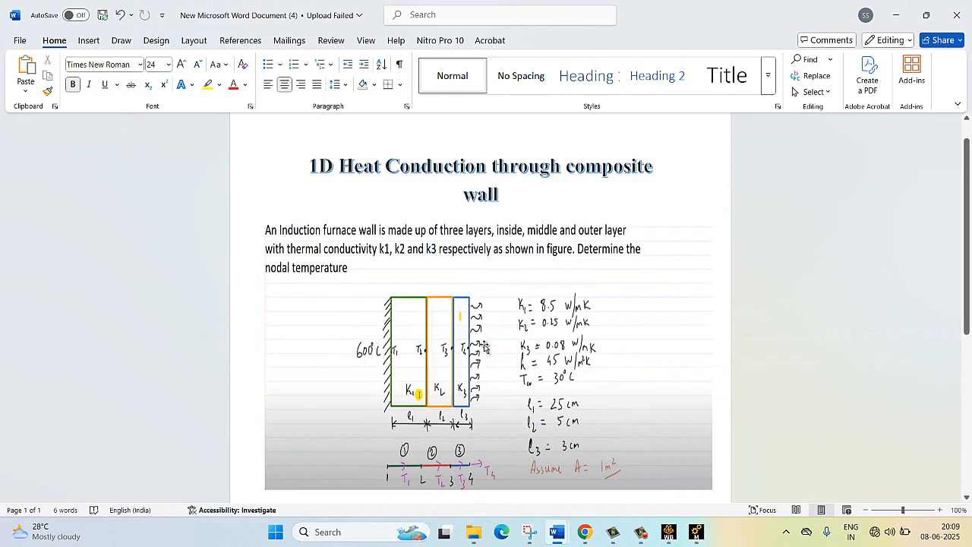
left_click(696, 538)
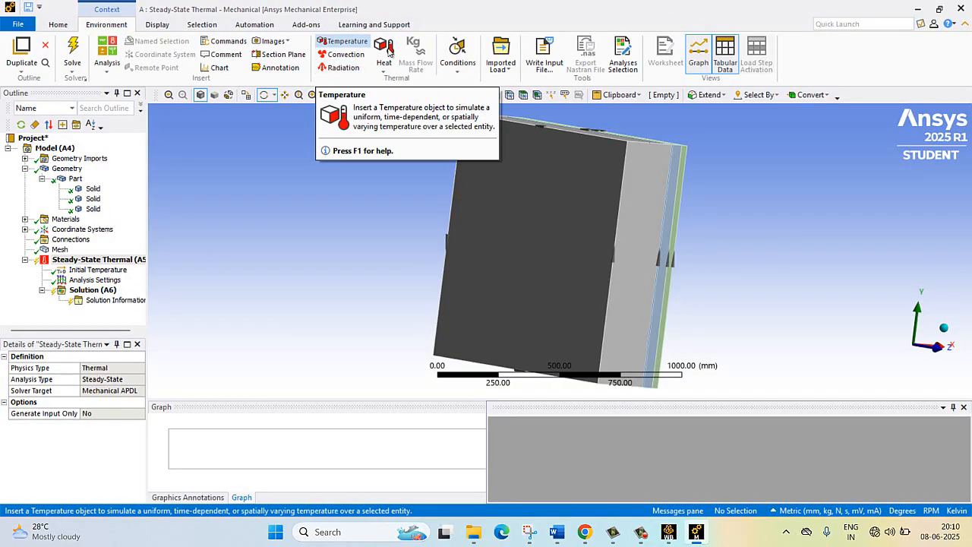
- Insert a Perfectly Insulated heat load and scope it to the large outer face of the thickest layer
left_click(454, 67)
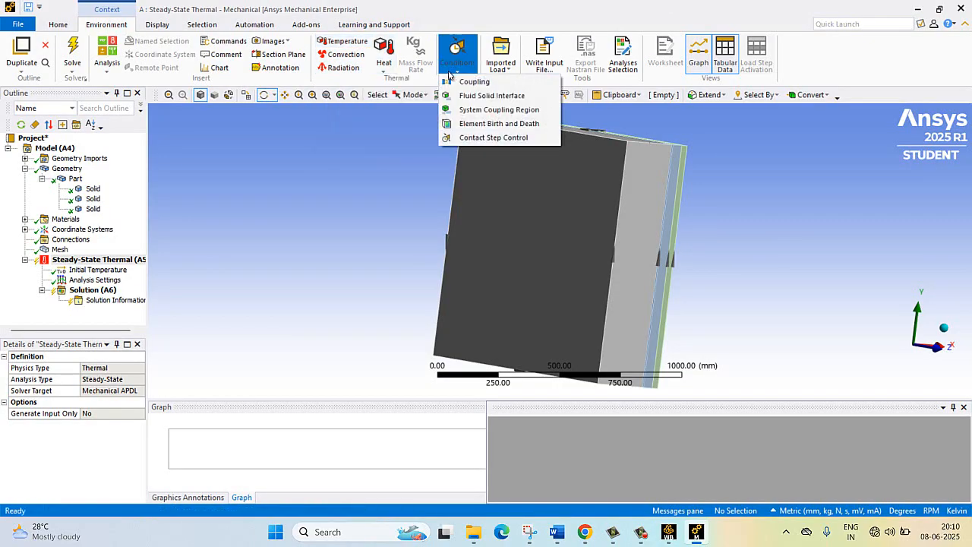
left_click(384, 72)
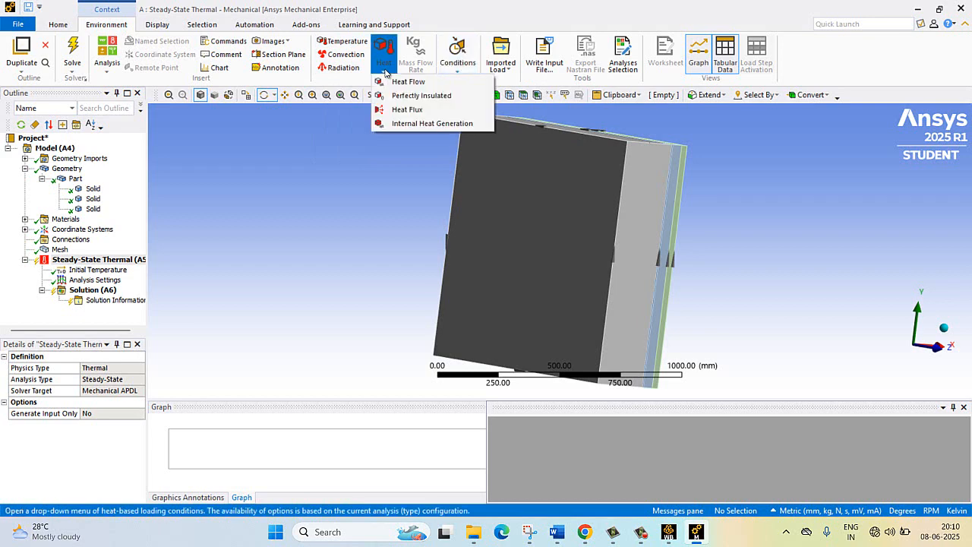
left_click(402, 94)
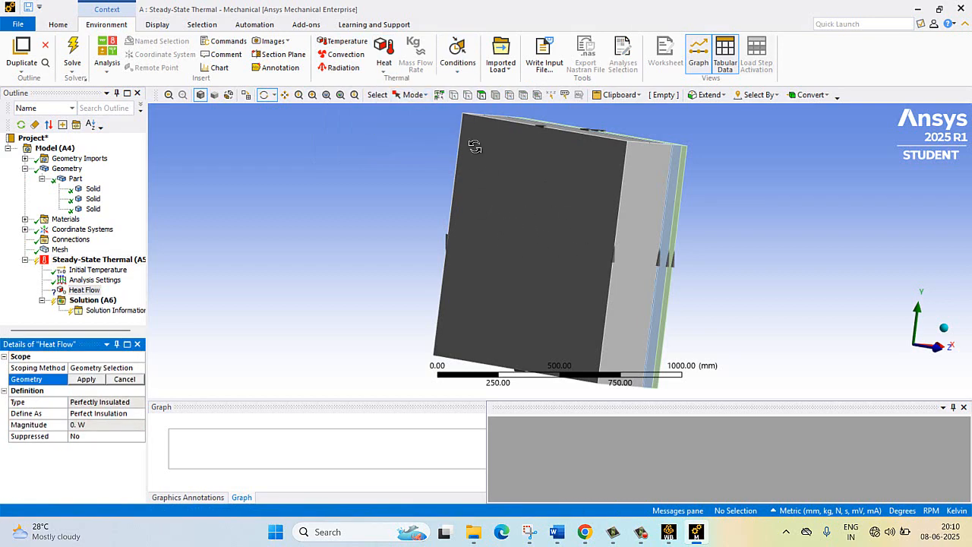
left_click(481, 94)
left_click(524, 218)
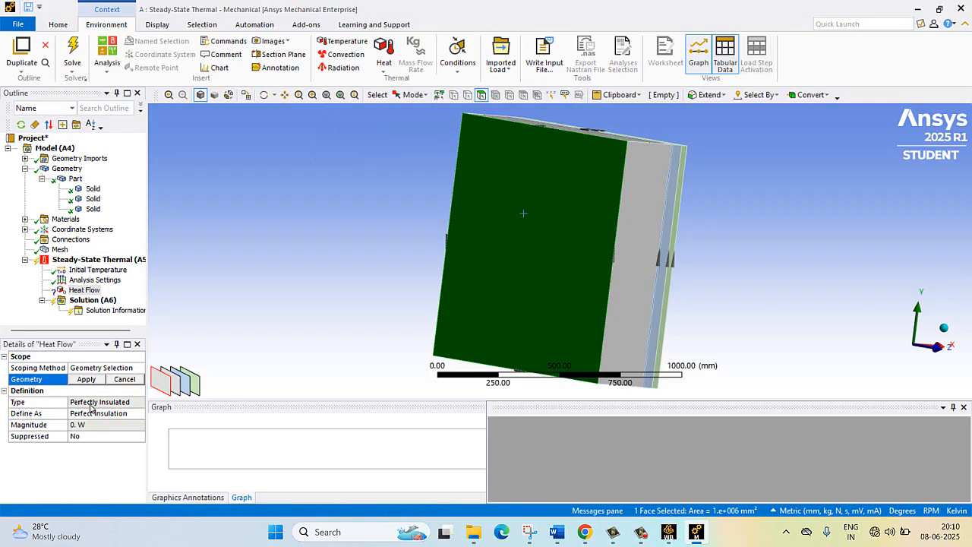
left_click(86, 379)
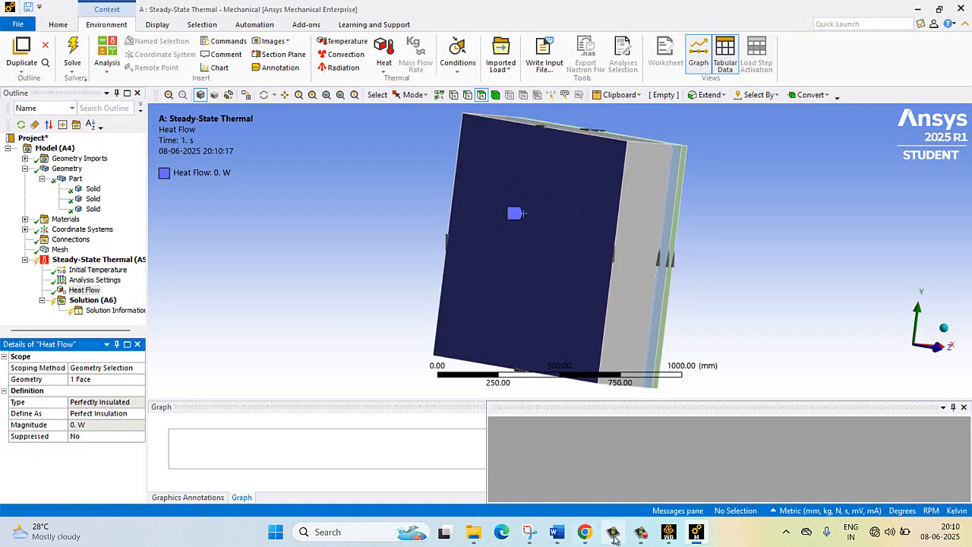
mouse_move(607, 524)
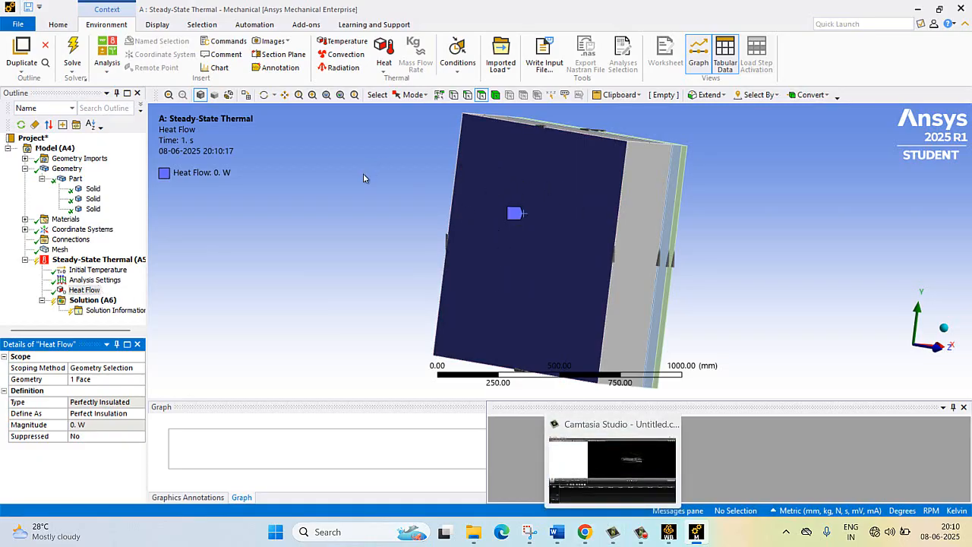
- Insert a Temperature load in the Steady-State Thermal environment and set its magnitude to 600 K
right_click(85, 260)
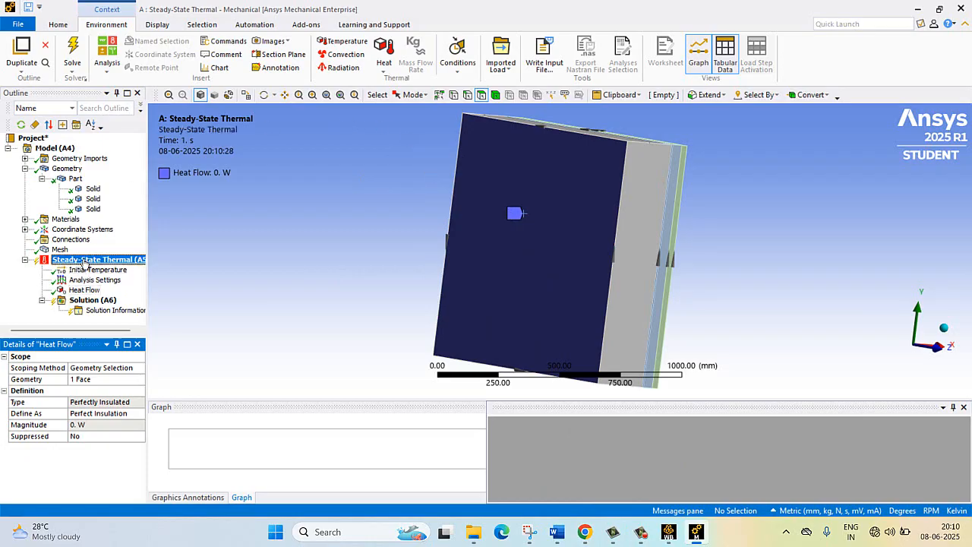
mouse_move(135, 269)
left_click(243, 268)
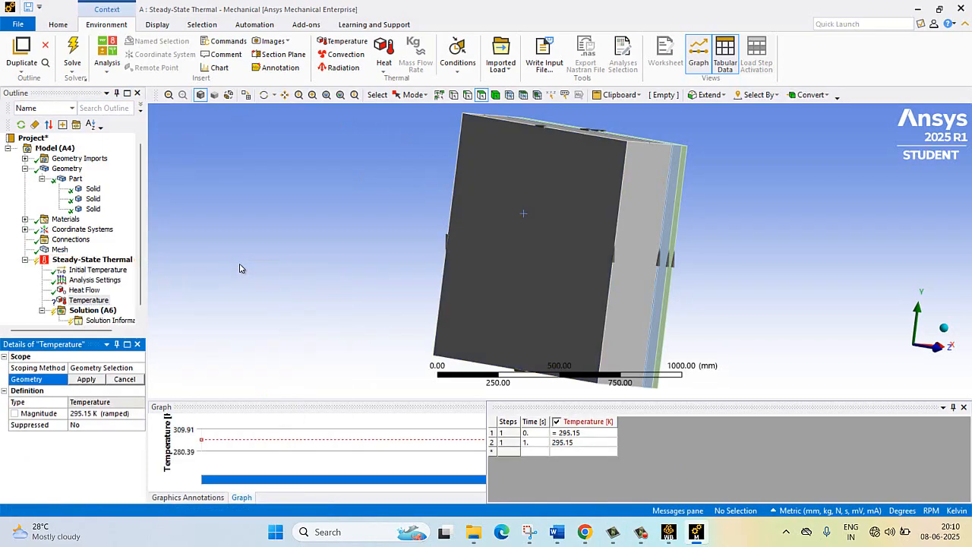
left_click(103, 303)
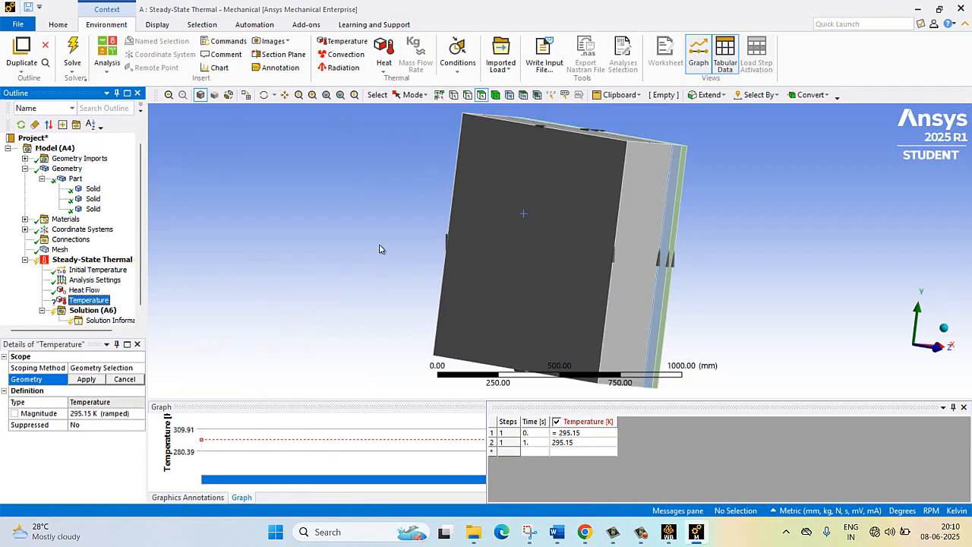
left_click(530, 225)
left_click(96, 413)
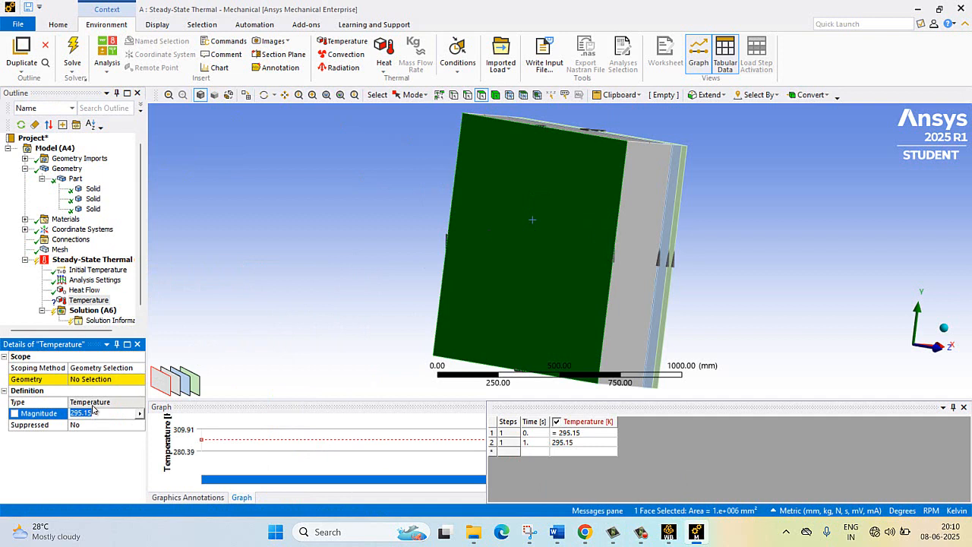
type("600")
left_click(232, 267)
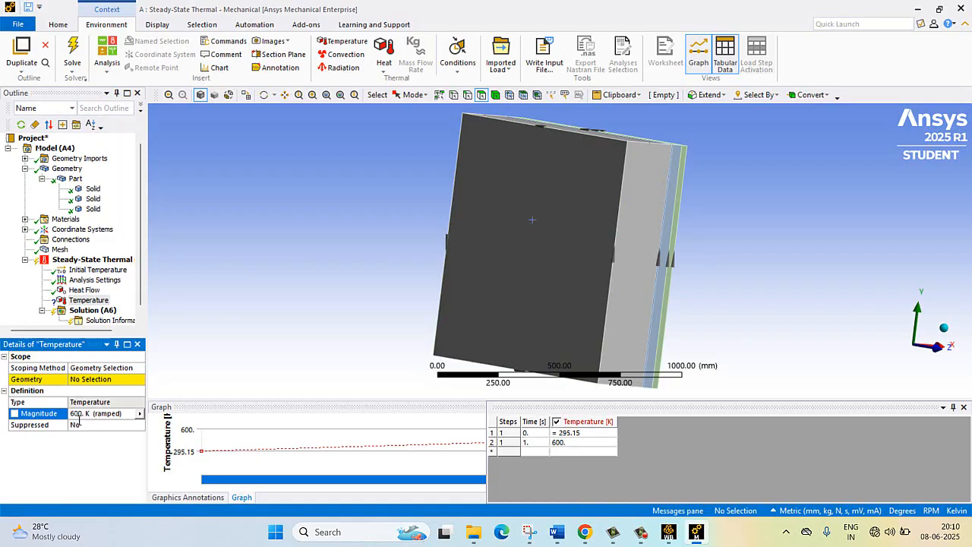
- Switch the temperature unit to Celsius and set the Temperature load's magnitude to 600 °C
left_click(907, 510)
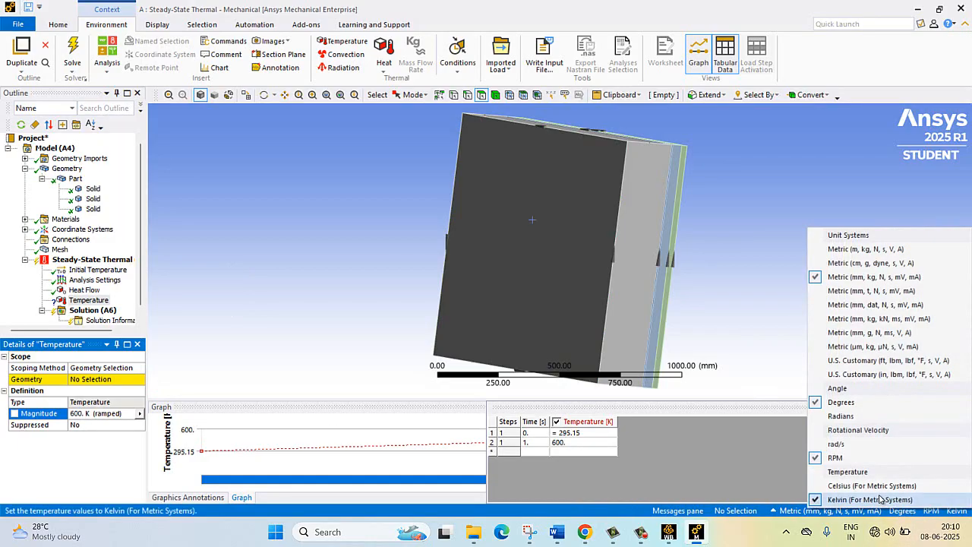
left_click(816, 491)
left_click(87, 413)
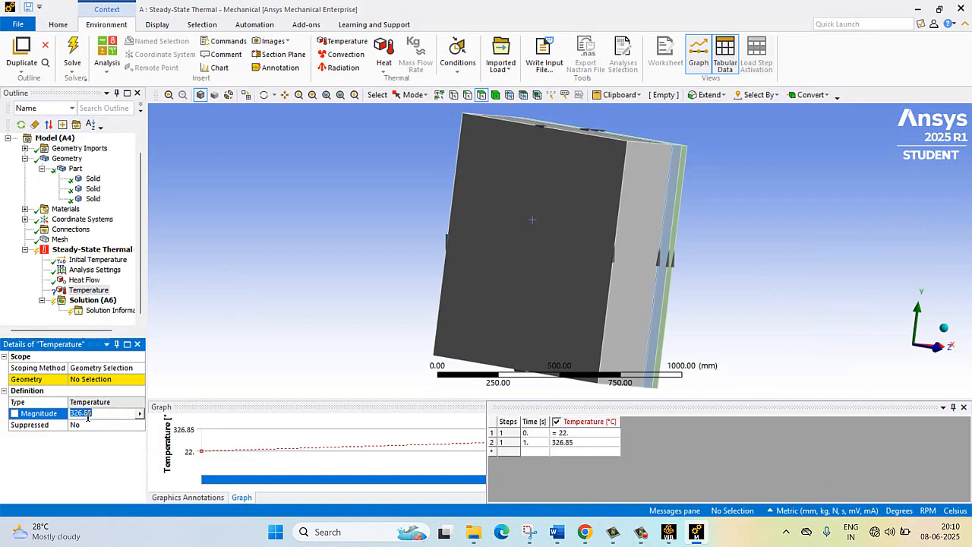
type("600")
key("Return")
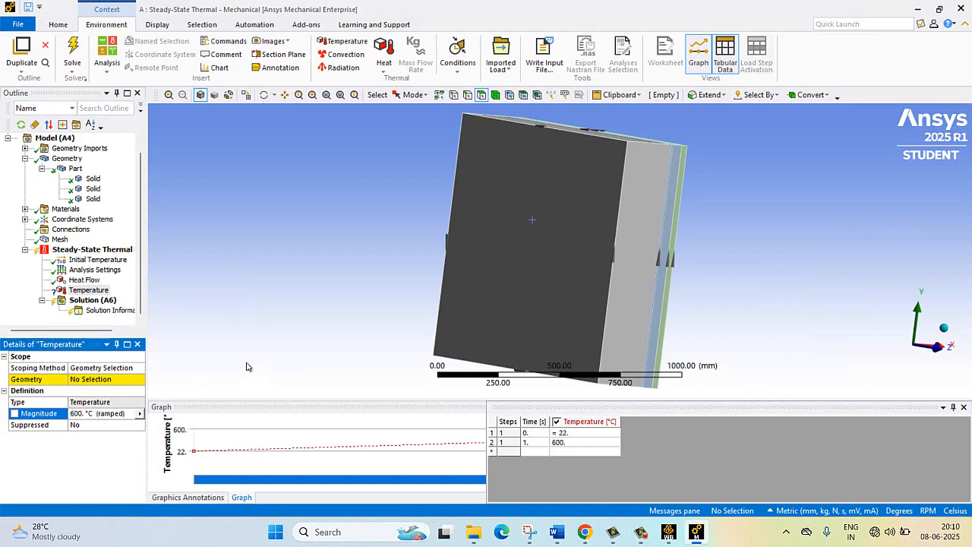
- Scope the Temperature load to the large outer face of the thickest layer
left_click(127, 378)
left_click(470, 244)
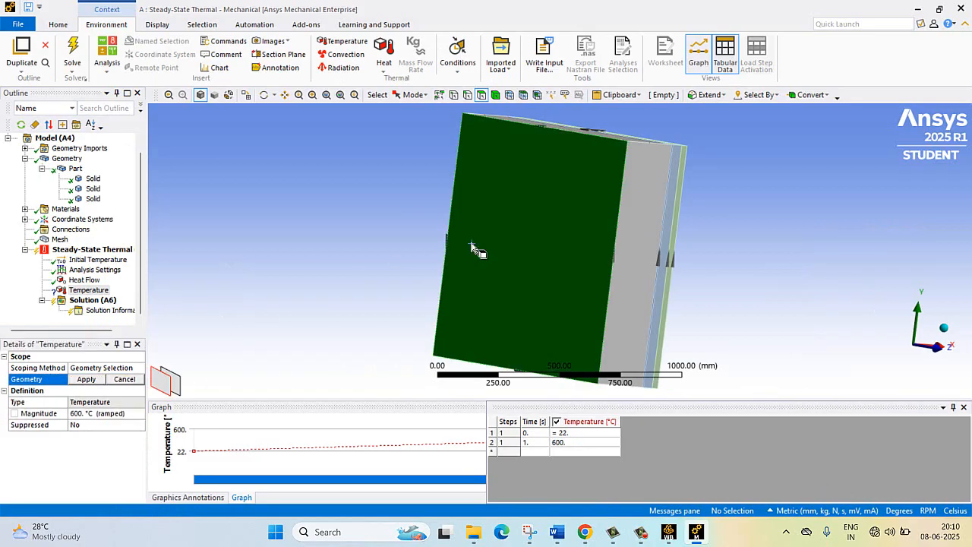
left_click(88, 379)
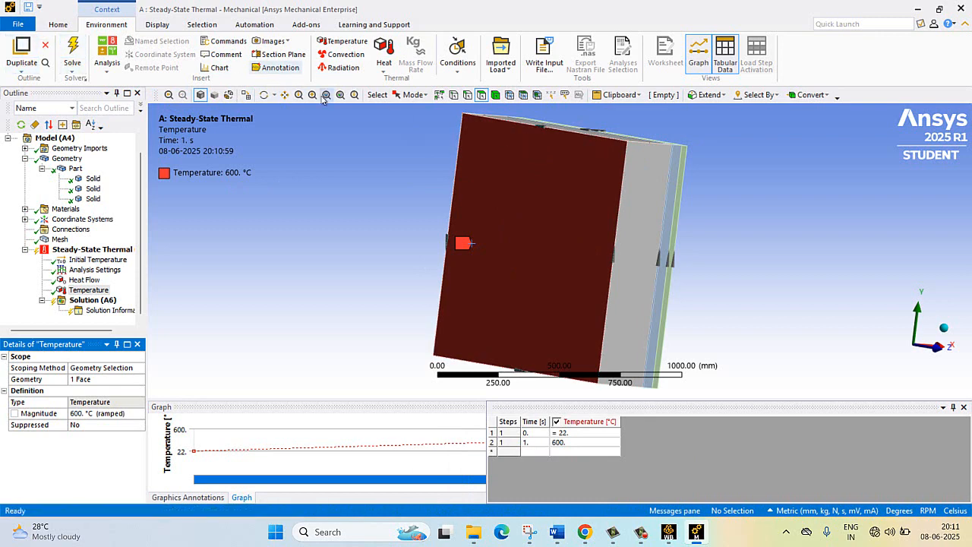
- Insert a Convection load and select the large exposed face of the thinnest, green layer for it
left_click(264, 94)
left_click_drag(501, 183, 268, 190)
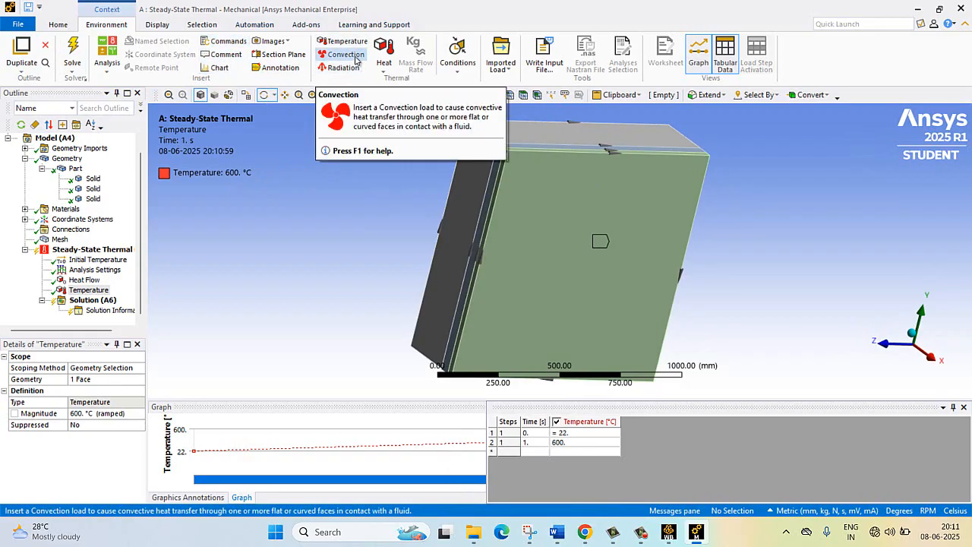
left_click(353, 57)
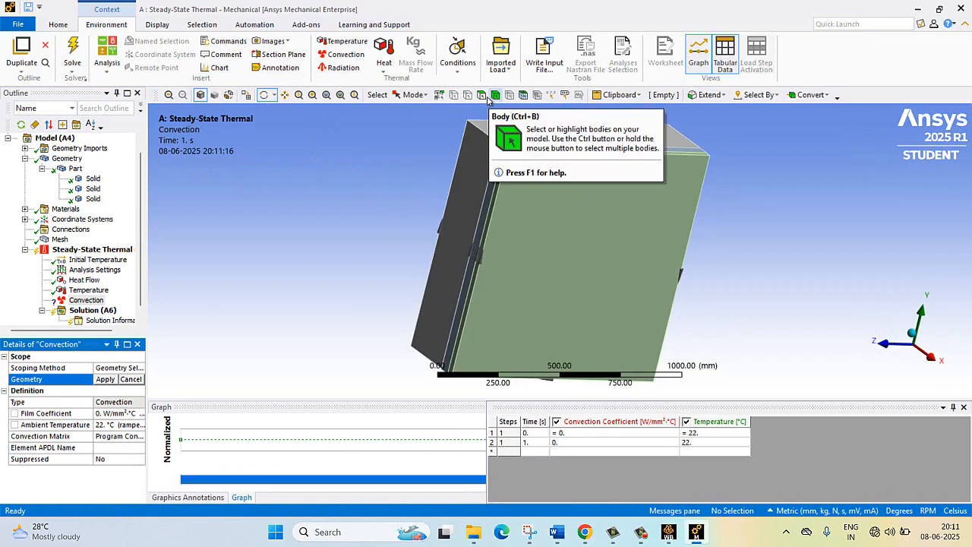
left_click(608, 239)
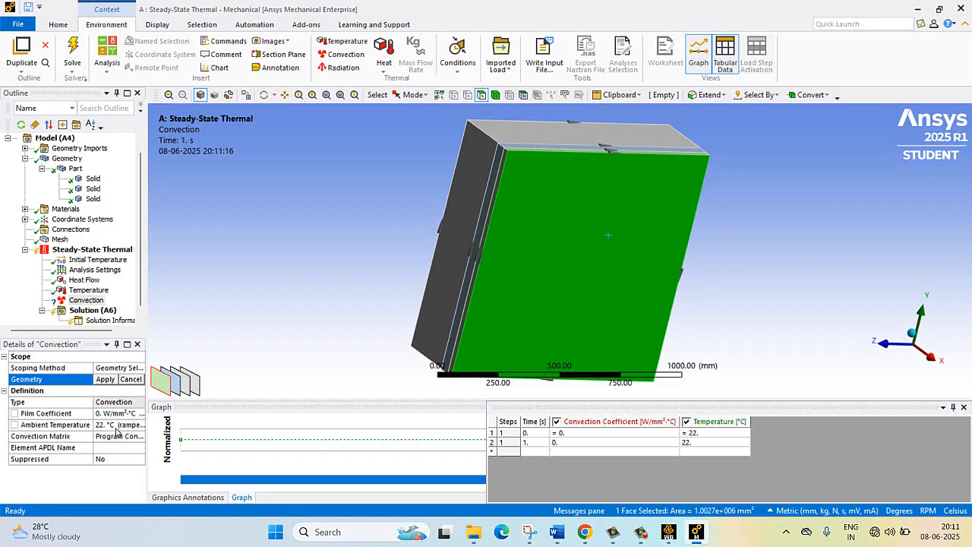
- Look up the film coefficient and ambient temperature in the Word problem statement and return to Mechanical
mouse_move(554, 531)
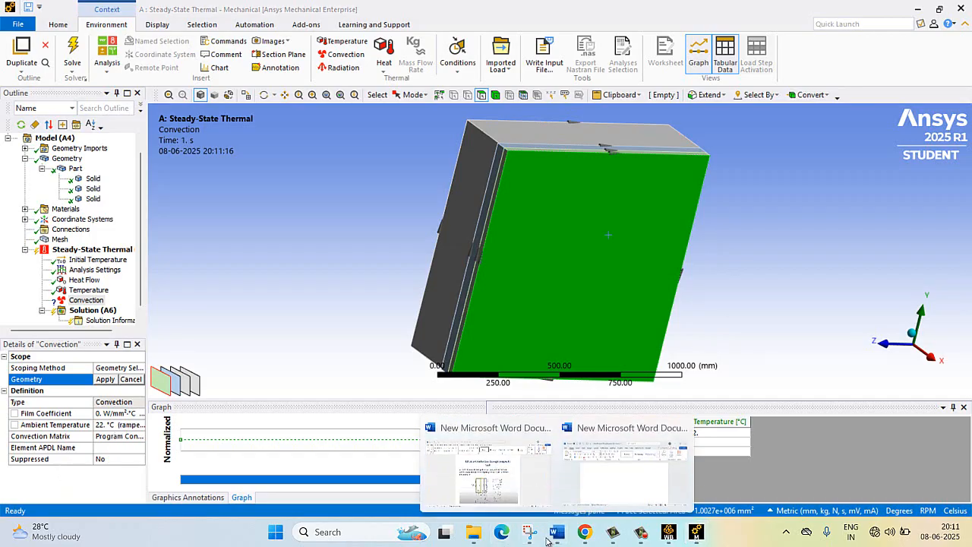
left_click(497, 469)
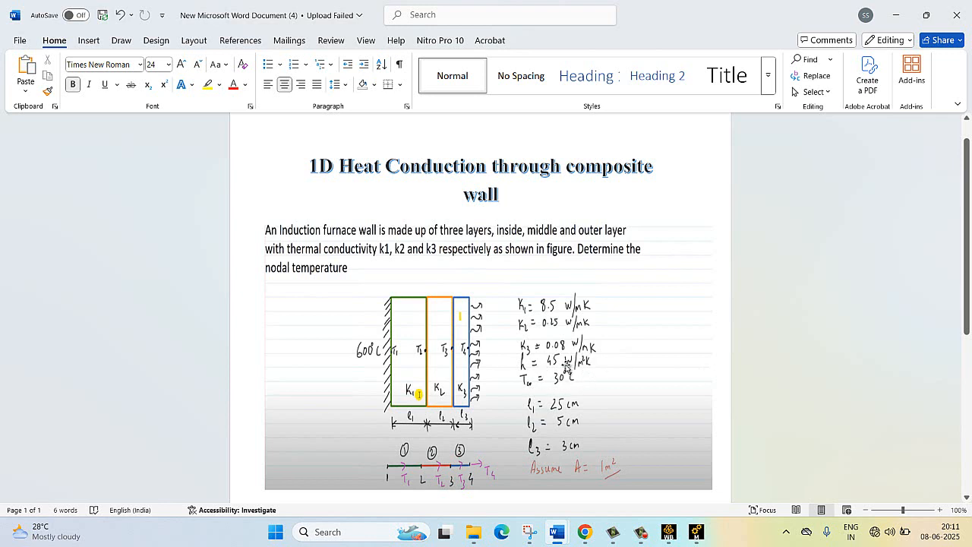
left_click(695, 531)
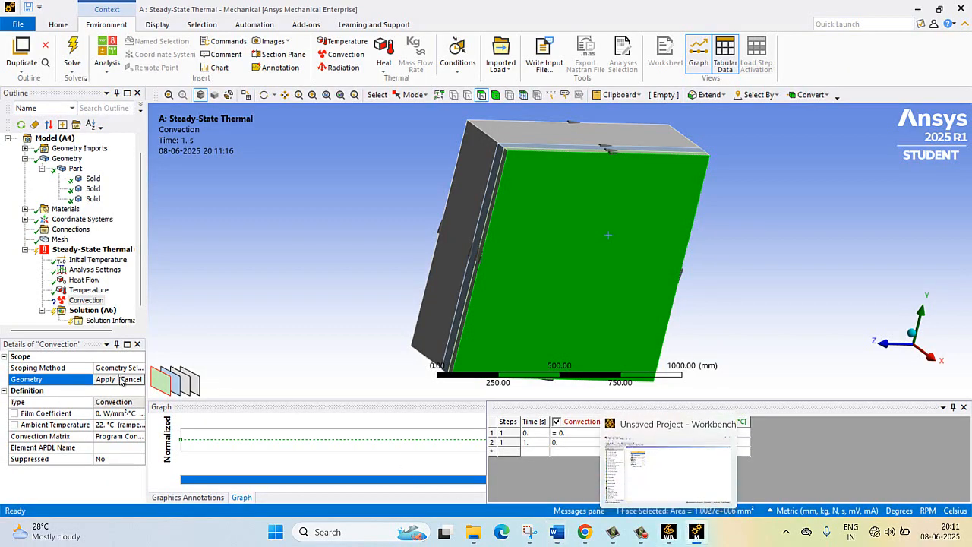
- Switch the temperature unit to Kelvin and the unit system to Metric (m, kg, N, s, V, A)
left_click(113, 413)
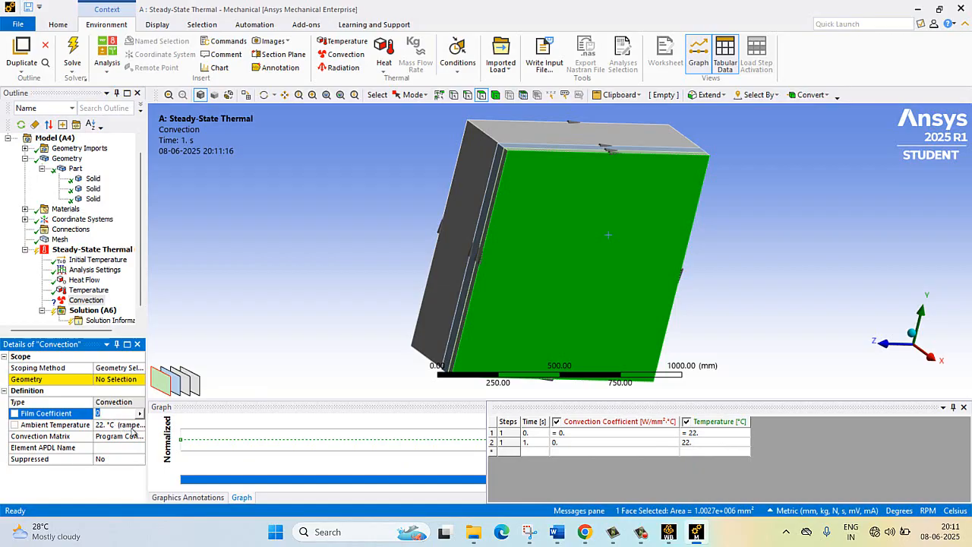
left_click(130, 424)
left_click(135, 413)
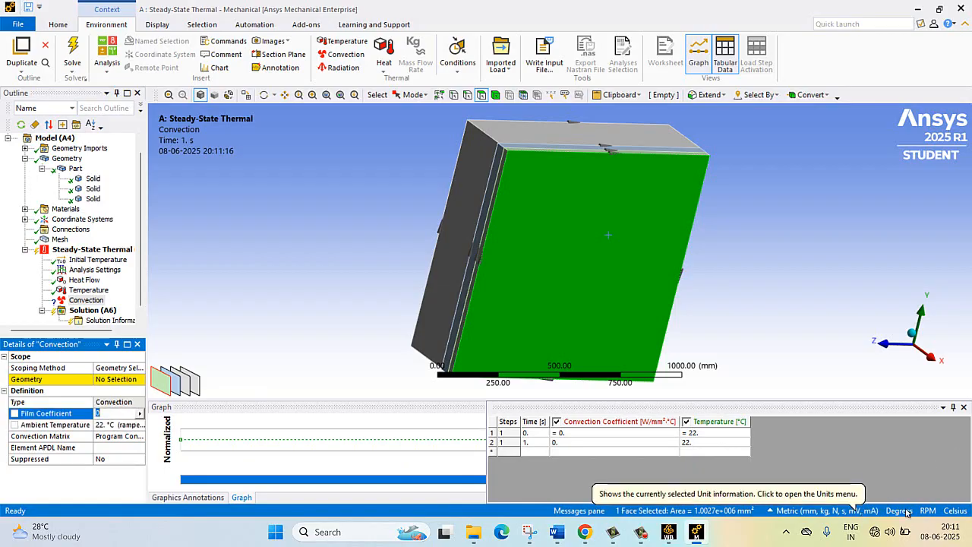
left_click(854, 512)
left_click(860, 501)
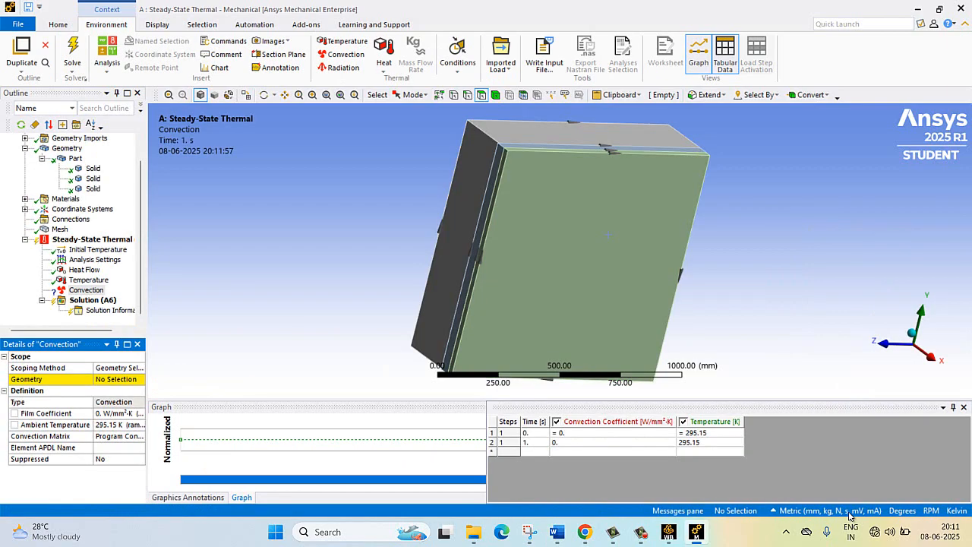
left_click(860, 507)
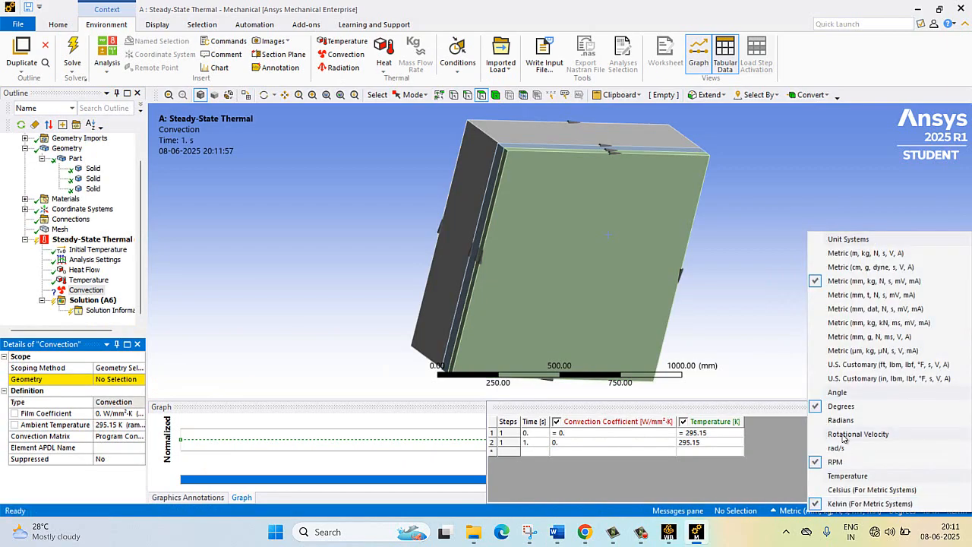
left_click(864, 255)
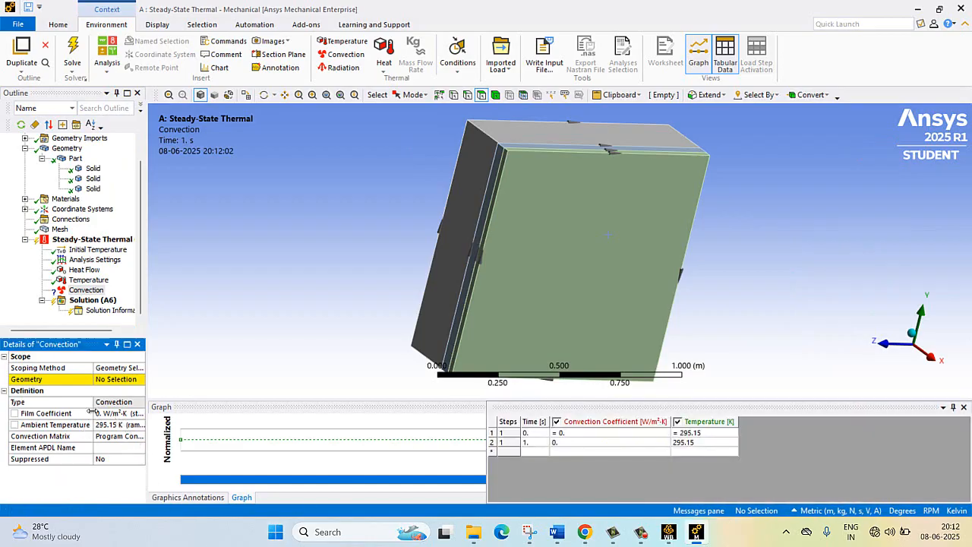
- Set the Convection load's film coefficient to 45 W/m²·K and its ambient temperature to 303 K
left_click(97, 412)
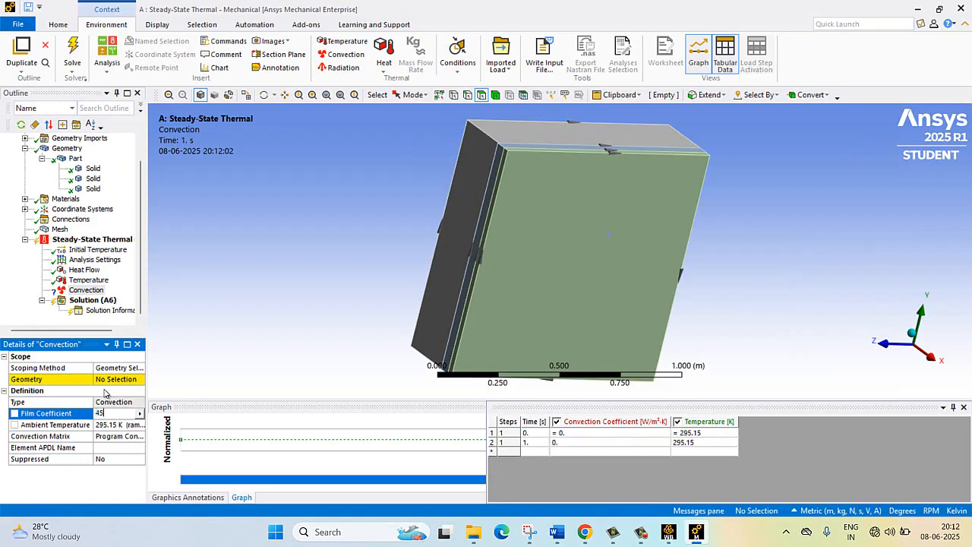
key("Return")
left_click(115, 425)
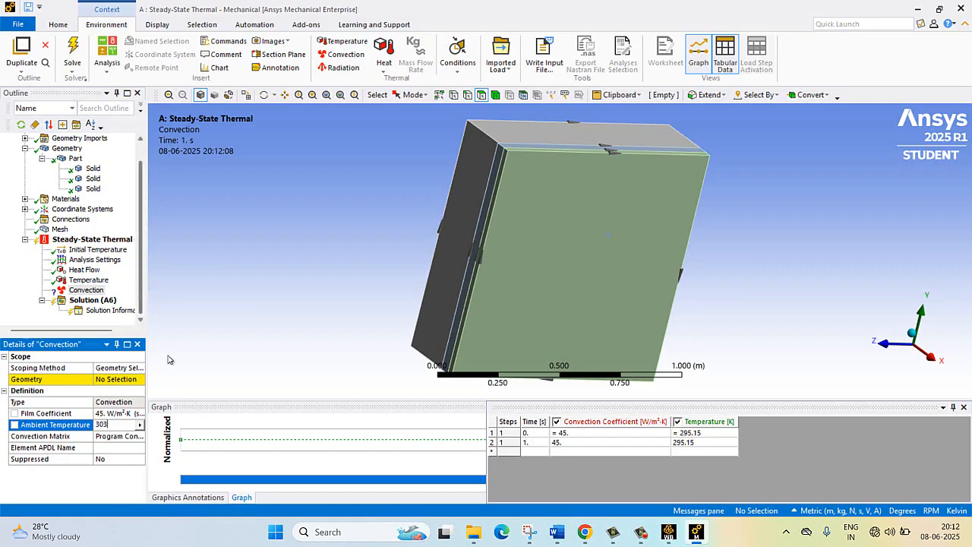
key("Return")
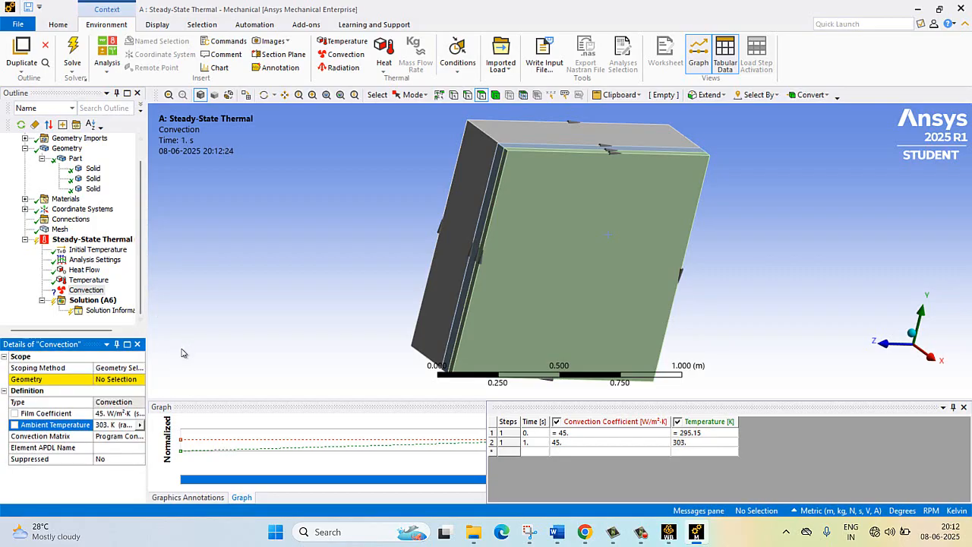
- Scope the Convection load to the large exposed face of the thinnest layer
left_click(122, 379)
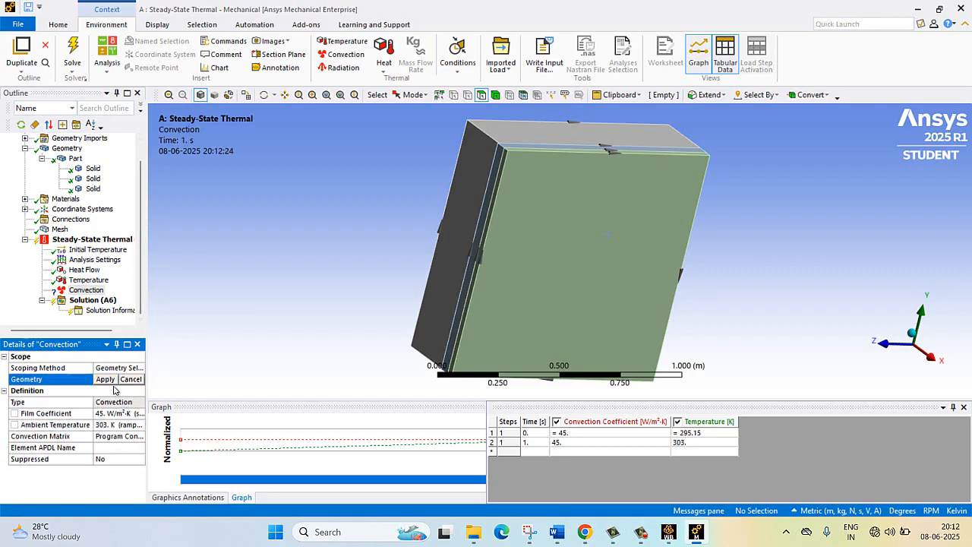
left_click(534, 258)
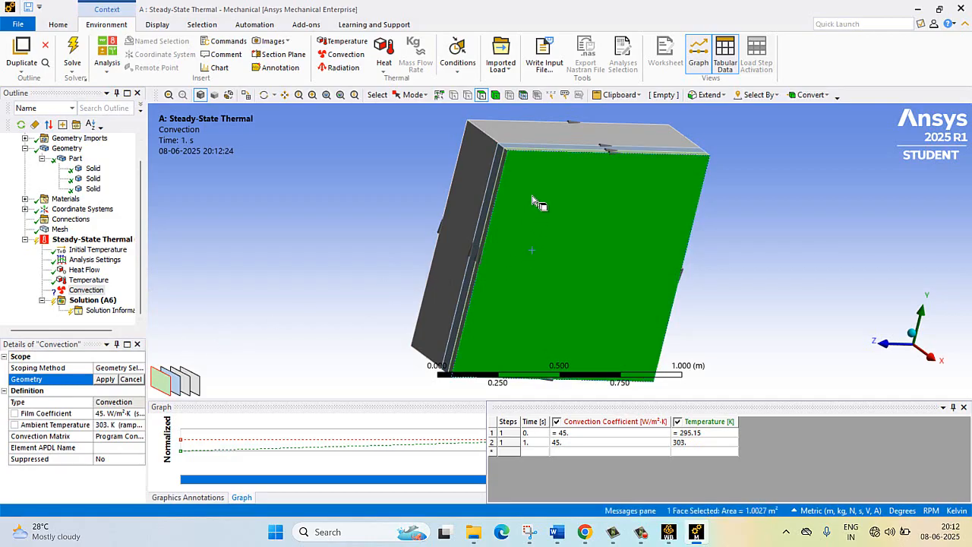
left_click(106, 379)
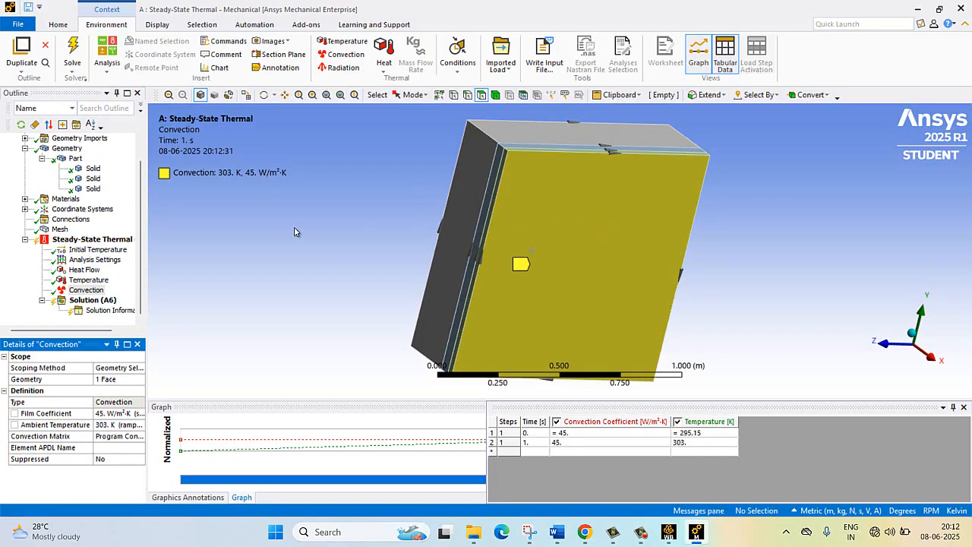
- Review the Heat Flow, Temperature and Convection loads and solve the steady-state thermal analysis
left_click(87, 270)
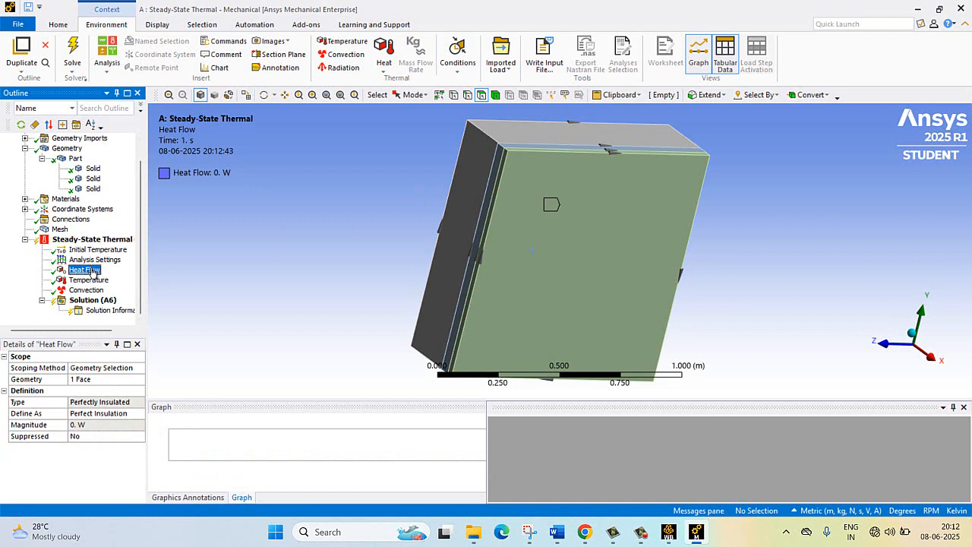
left_click(94, 280)
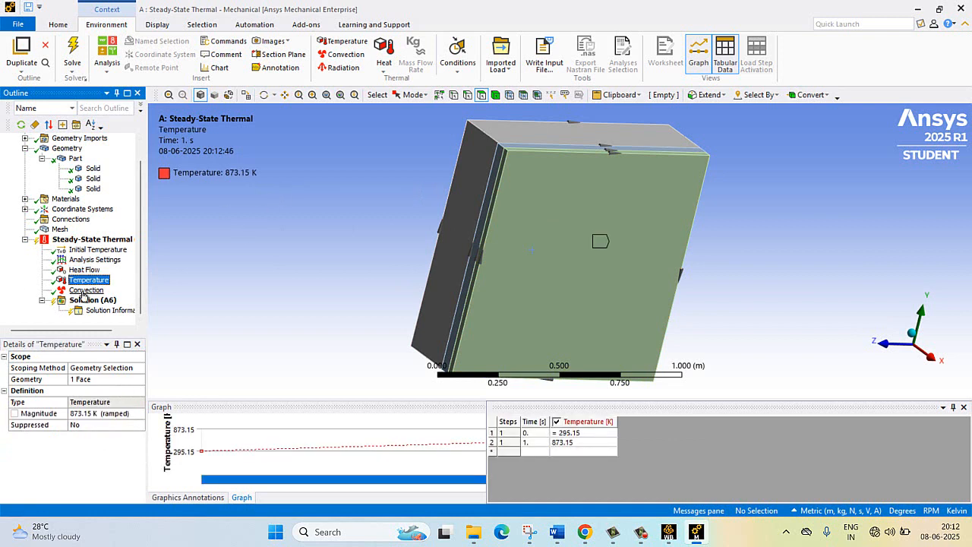
left_click(85, 291)
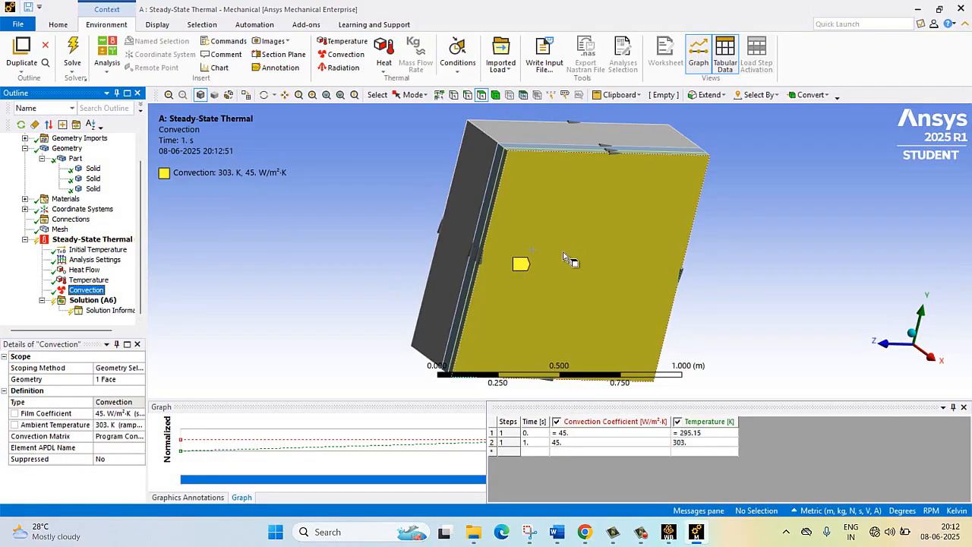
left_click(263, 94)
left_click_drag(650, 197, 684, 185)
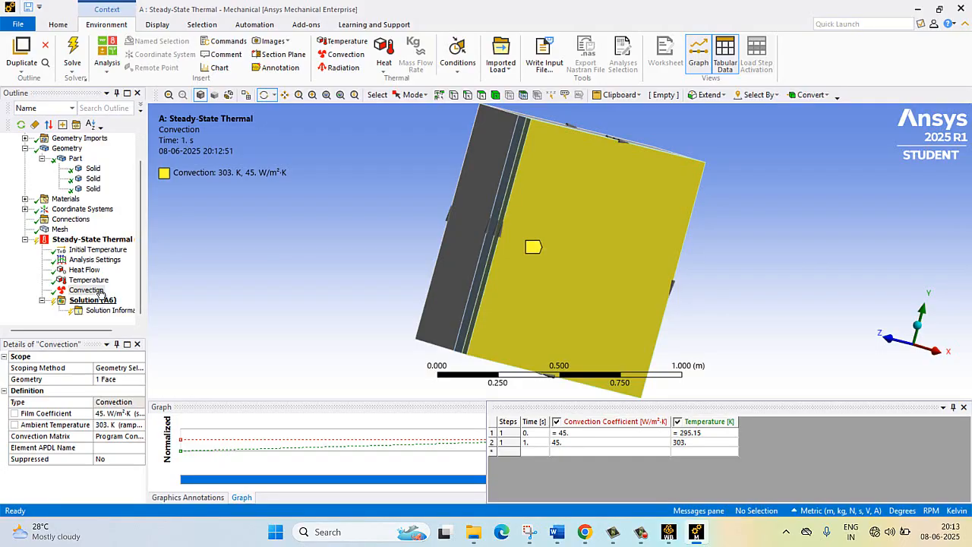
right_click(104, 240)
left_click(130, 262)
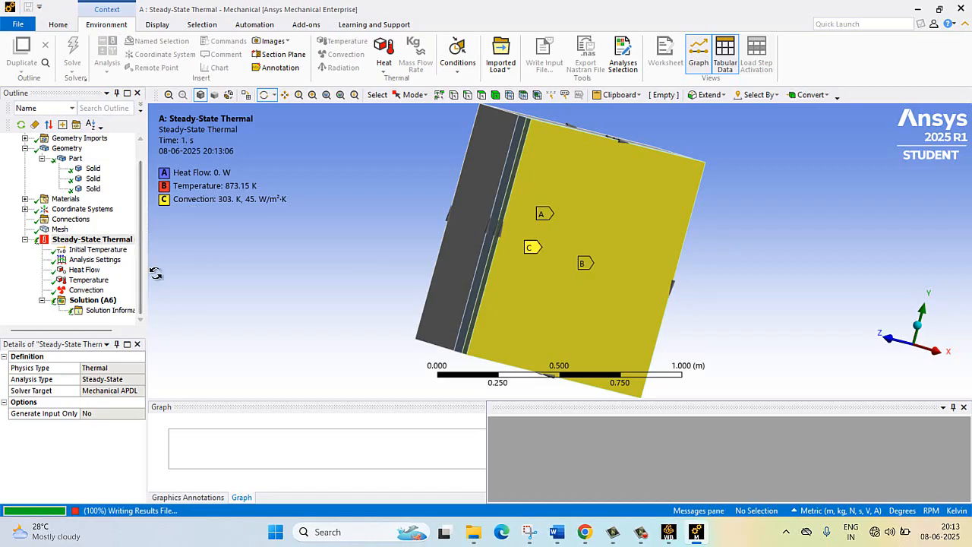
- Insert a Temperature result for all bodies under Solution and evaluate the results
right_click(86, 302)
mouse_move(117, 314)
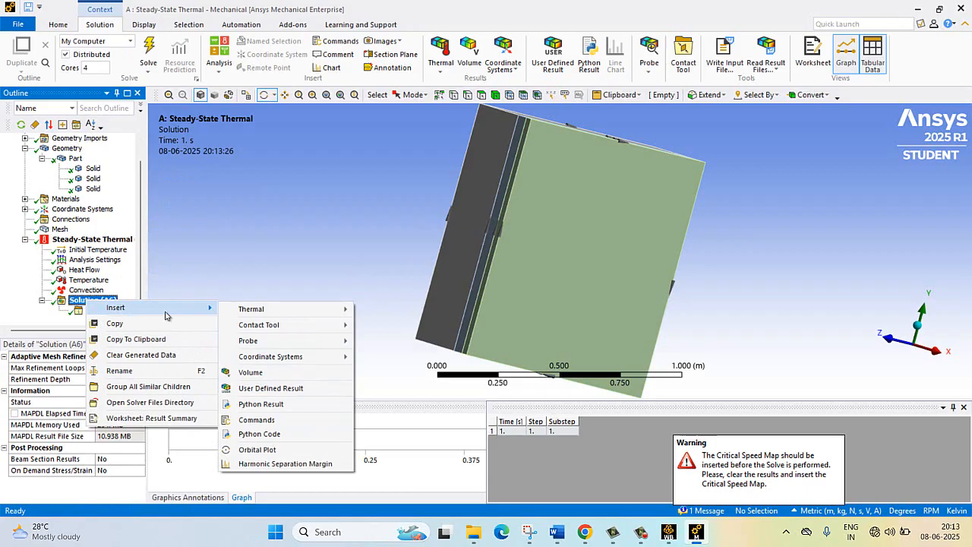
mouse_move(319, 309)
left_click(398, 311)
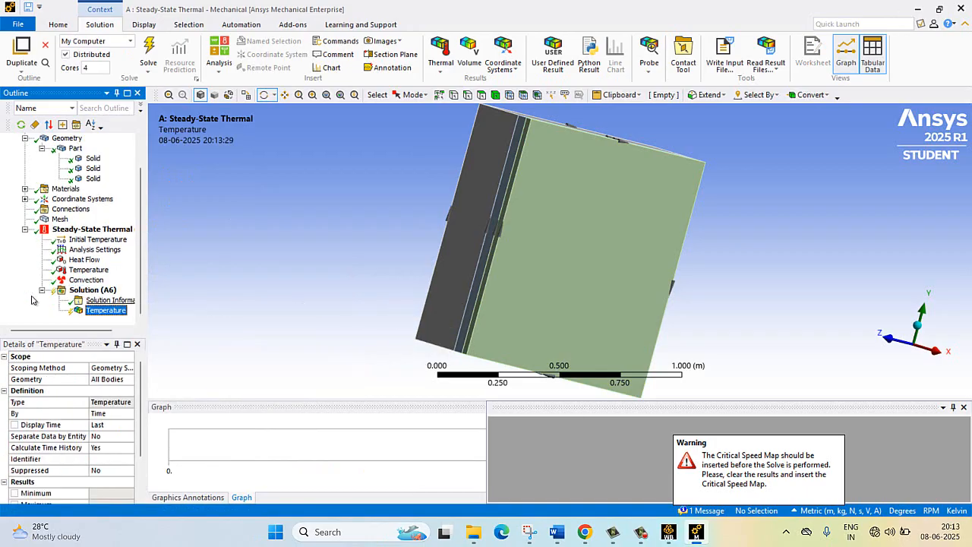
left_click(87, 289)
right_click(96, 290)
left_click(120, 308)
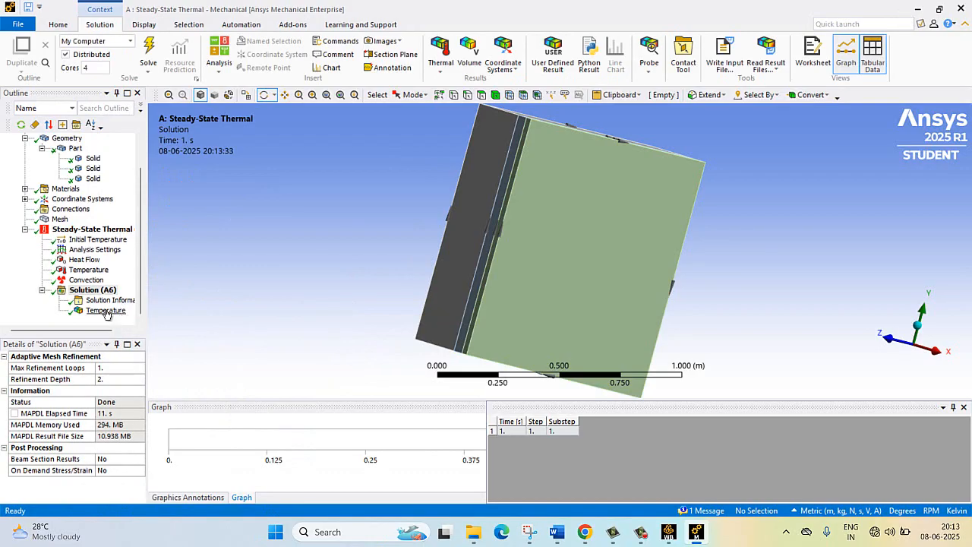
- Display the Temperature contour plot and examine the distribution across the wall layers from several angles
left_click(107, 311)
left_click_drag(608, 250, 630, 255)
left_click(211, 206)
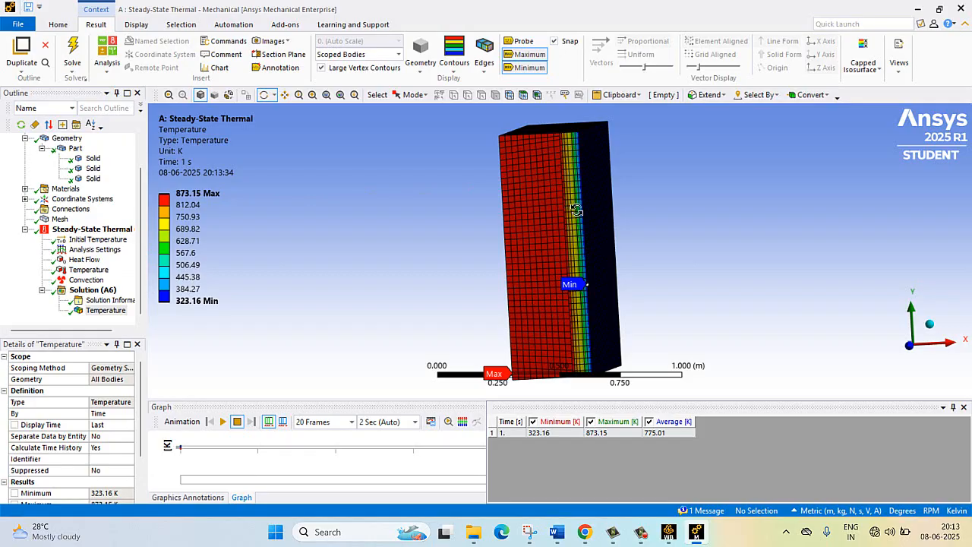
left_click_drag(520, 217, 479, 188)
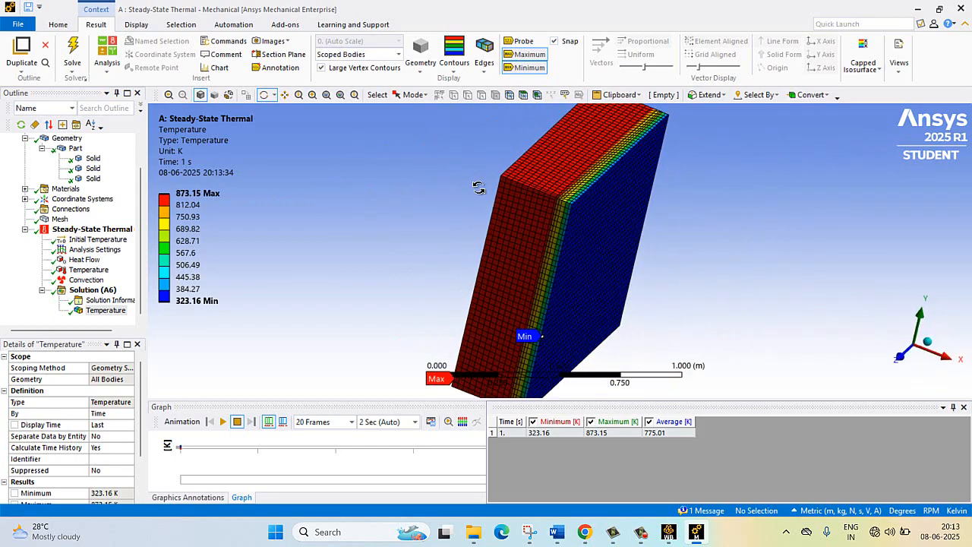
- Probe the temperature along the thickest layer's upper edge at the hot-face corner, midway through and at the middle-layer interface
left_click(138, 26)
left_click(96, 24)
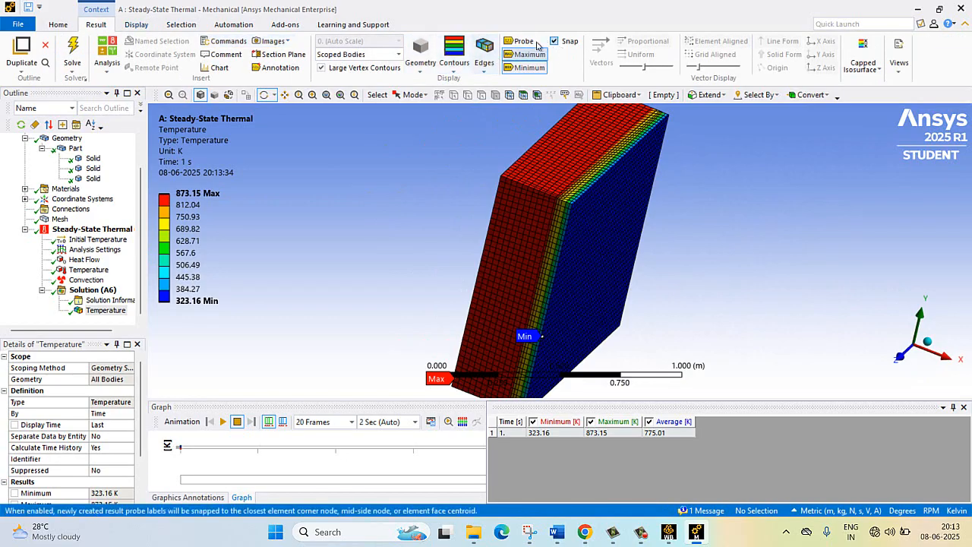
left_click(524, 42)
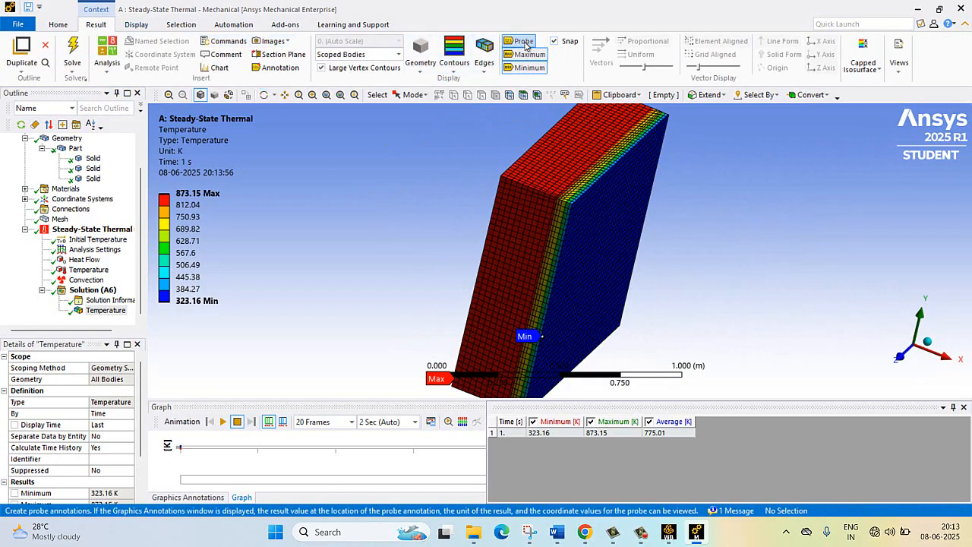
left_click(502, 182)
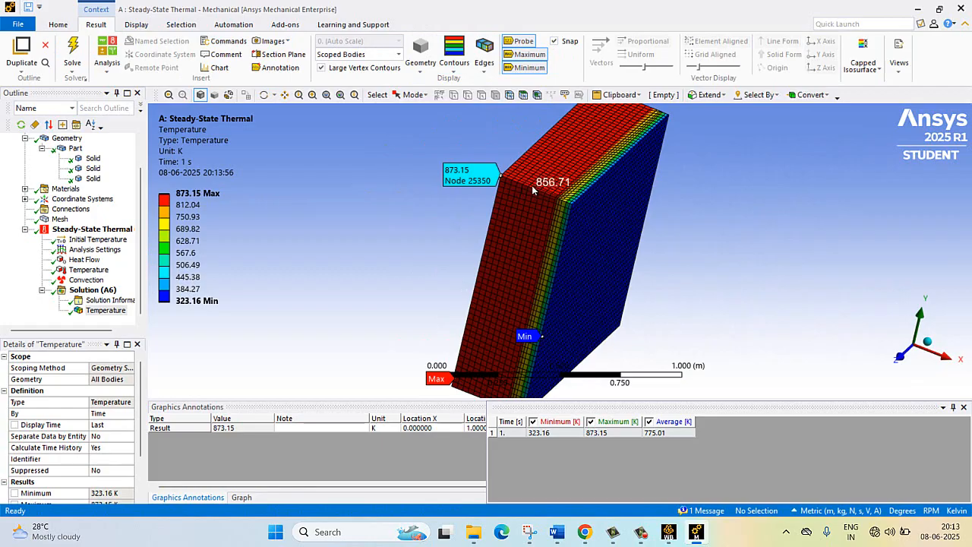
left_click(530, 187)
left_click(559, 197)
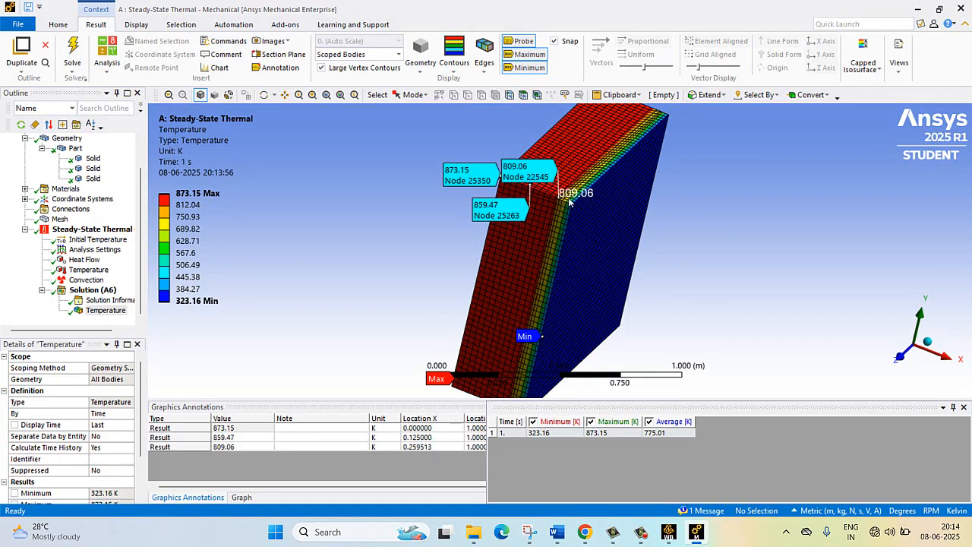
- Add temperature probes at two points along the cold face's upper edge, near the thinnest layer's side interface and on the thickest layer's side
left_click(664, 120)
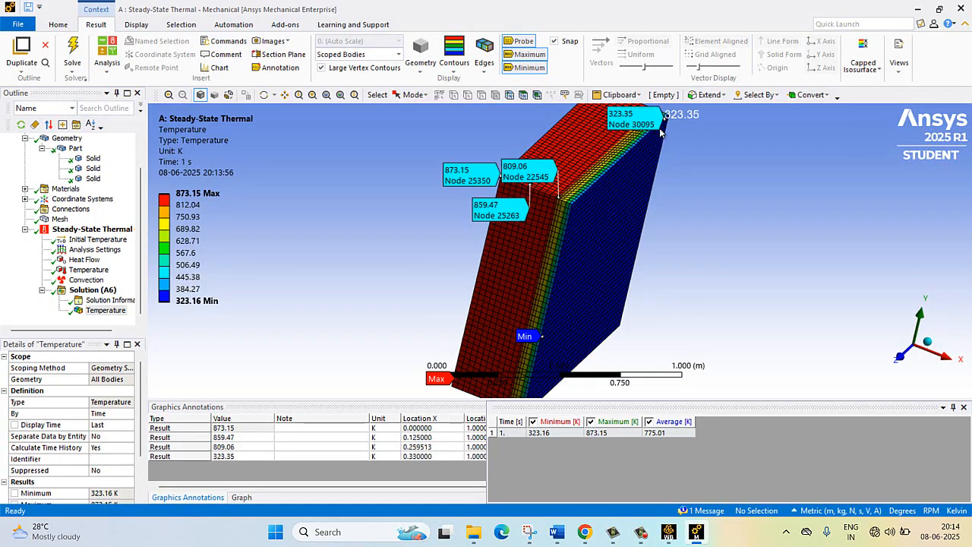
left_click(612, 171)
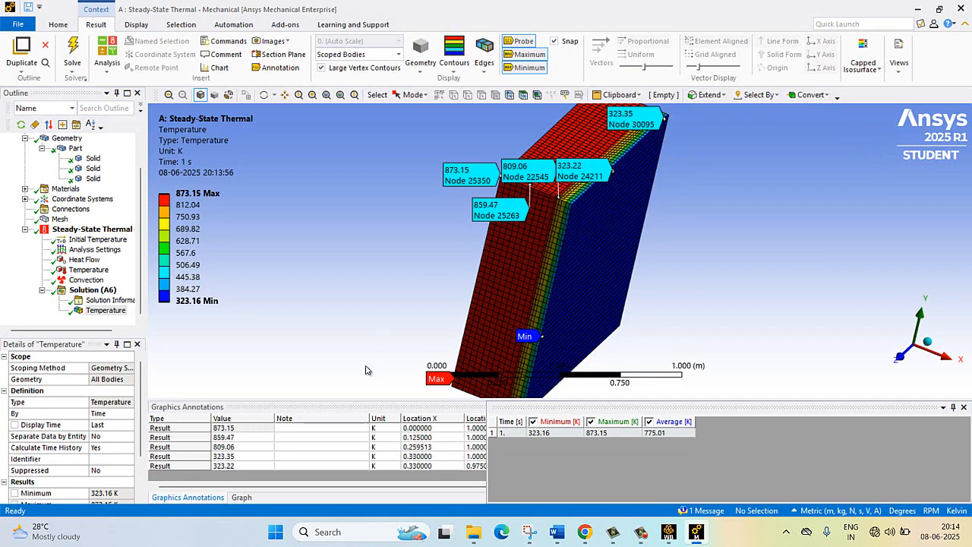
left_click(557, 260)
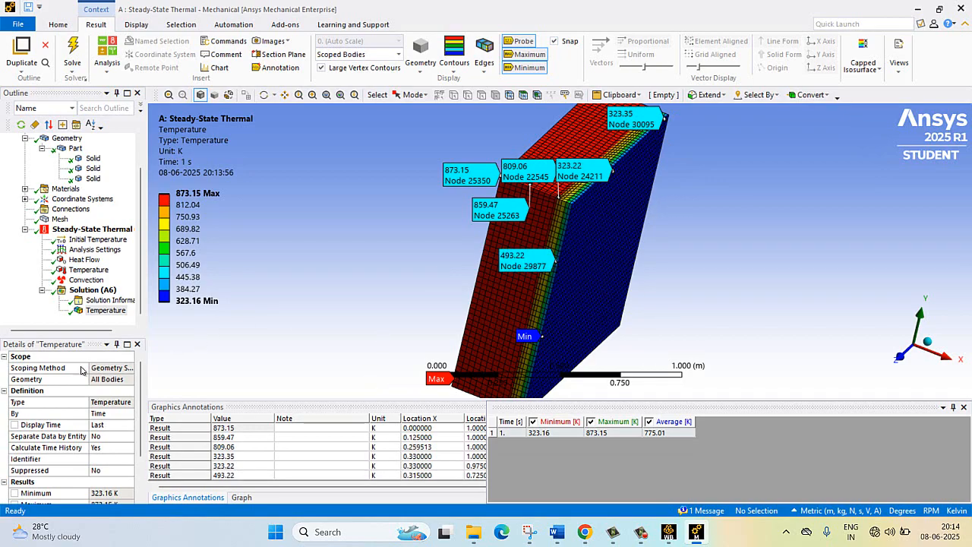
left_click(105, 309)
left_click(482, 291)
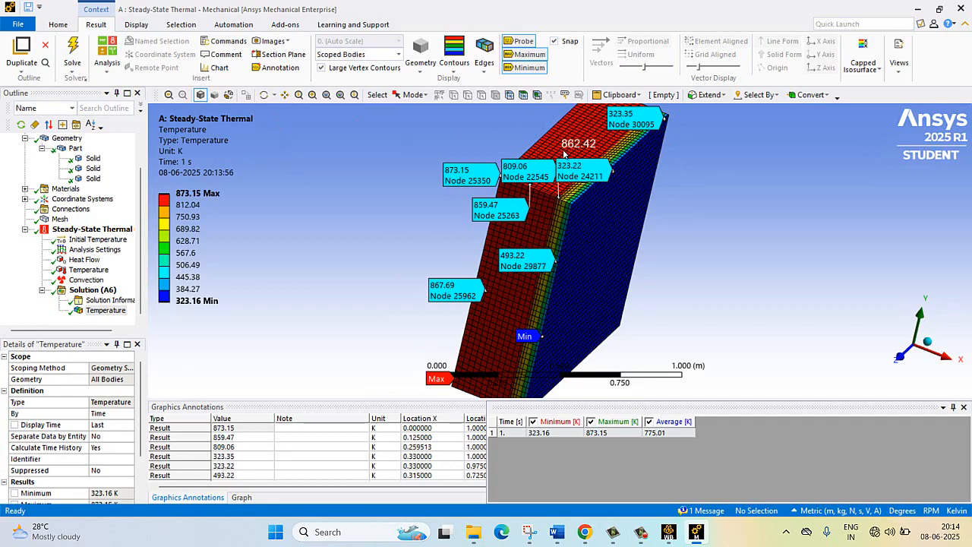
left_click(263, 94)
left_click_drag(448, 131, 566, 140)
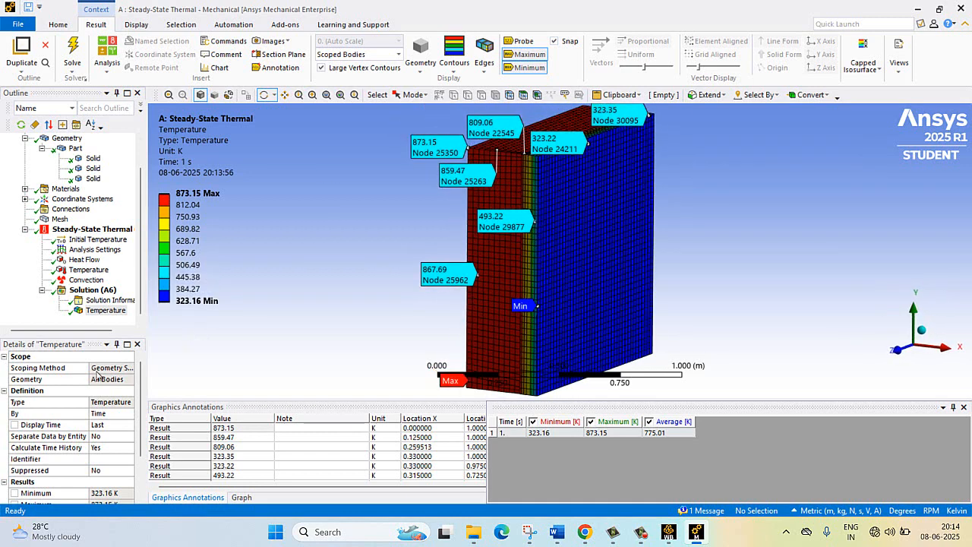
left_click(101, 301)
left_click(102, 311)
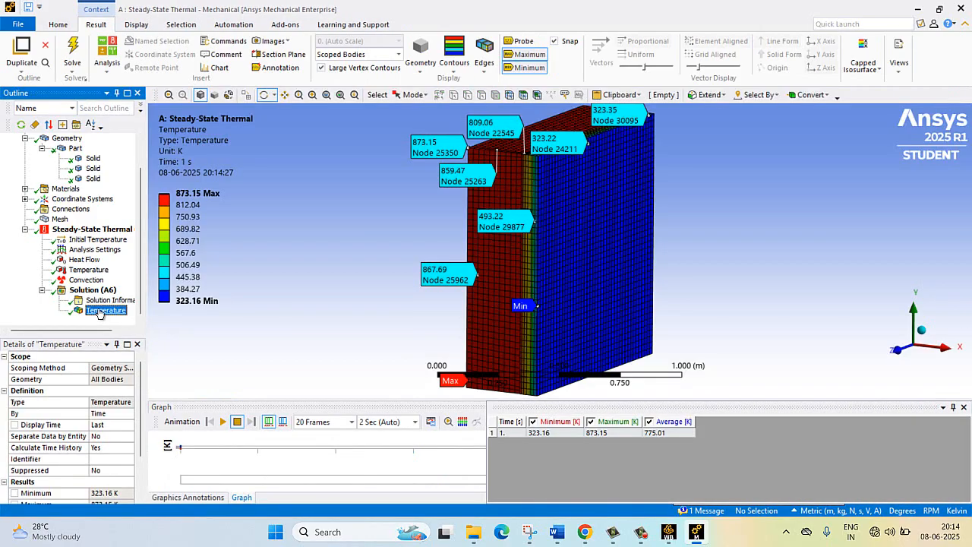
left_click(91, 290)
right_click(85, 290)
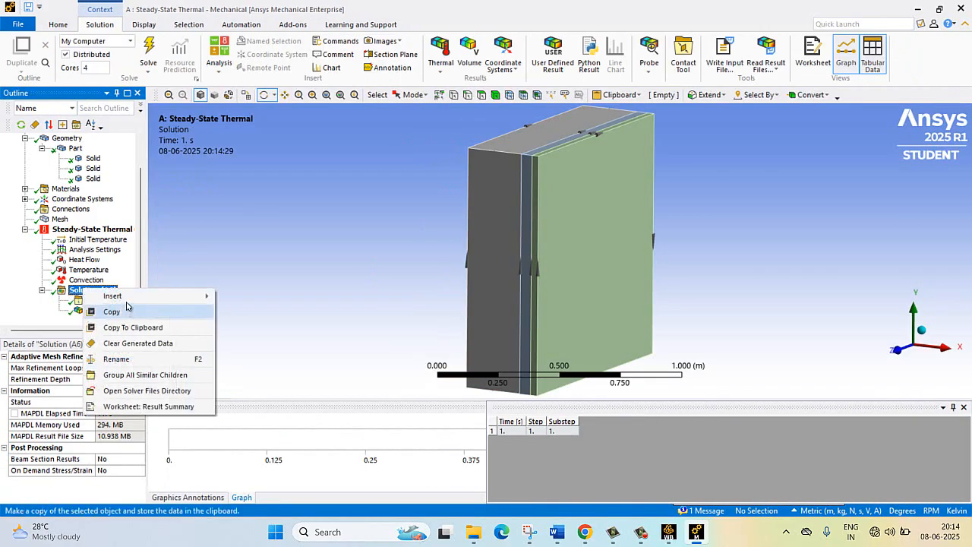
mouse_move(129, 296)
mouse_move(337, 297)
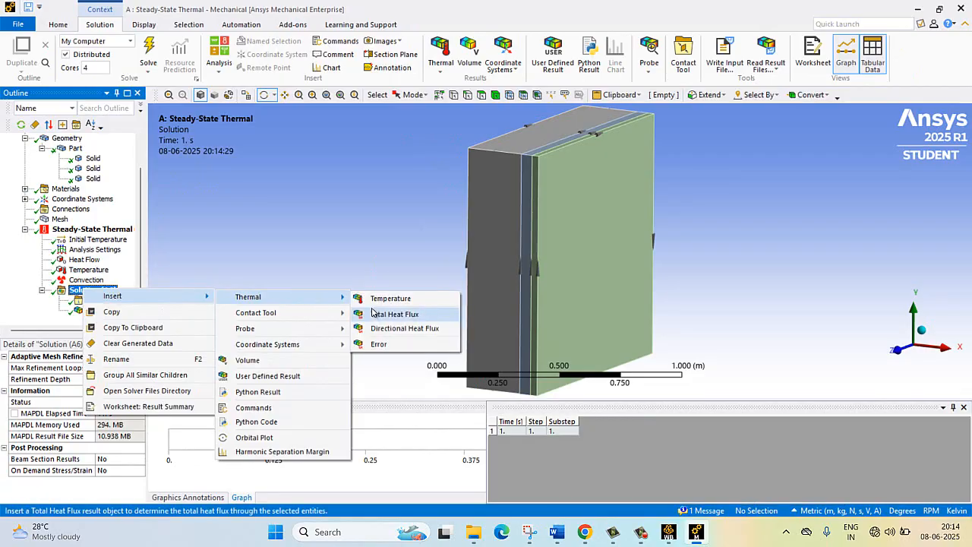
left_click(50, 308)
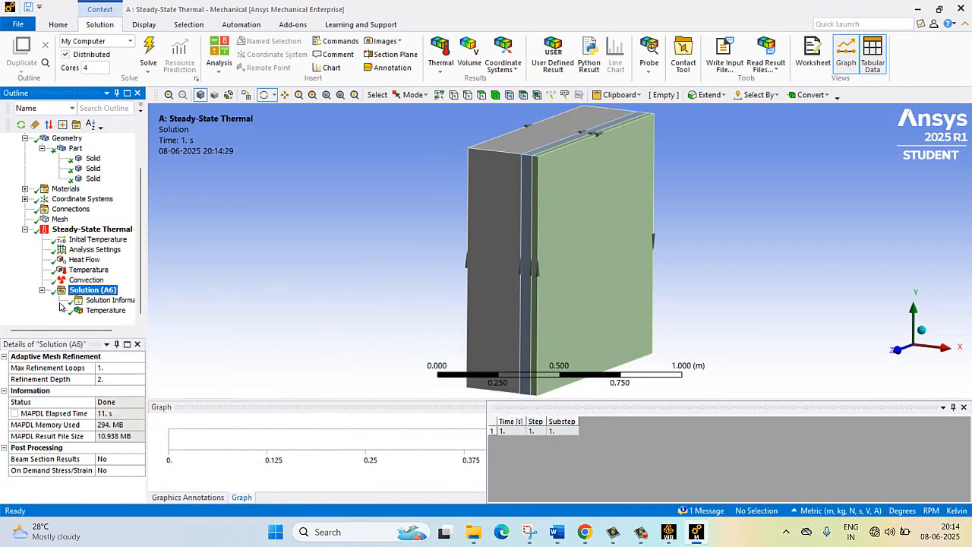
- Insert a Temperature probe under Solution
right_click(88, 293)
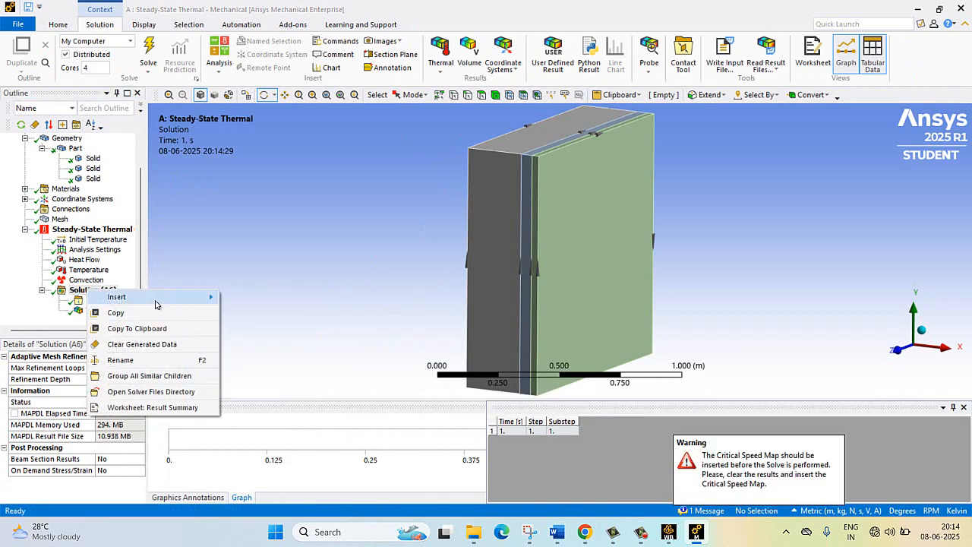
mouse_move(152, 296)
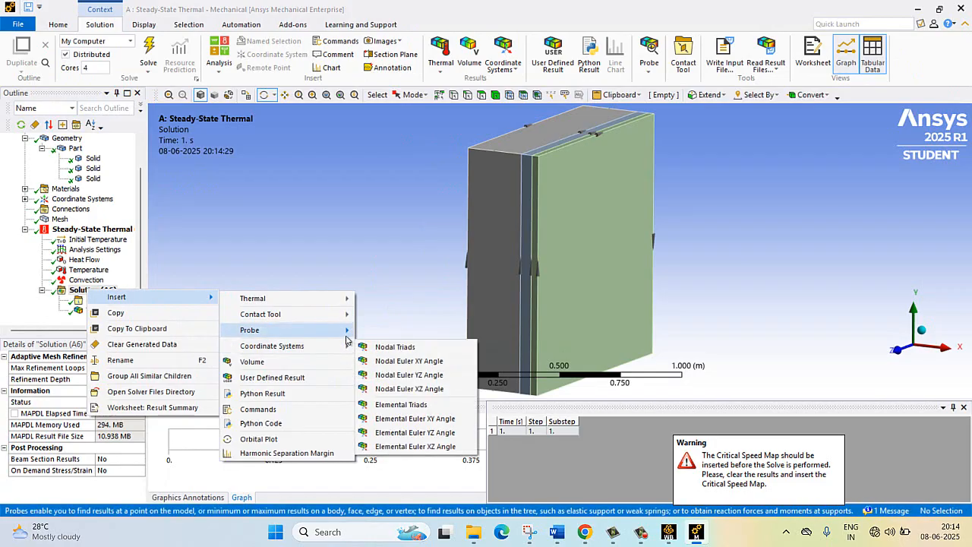
mouse_move(315, 335)
left_click(391, 332)
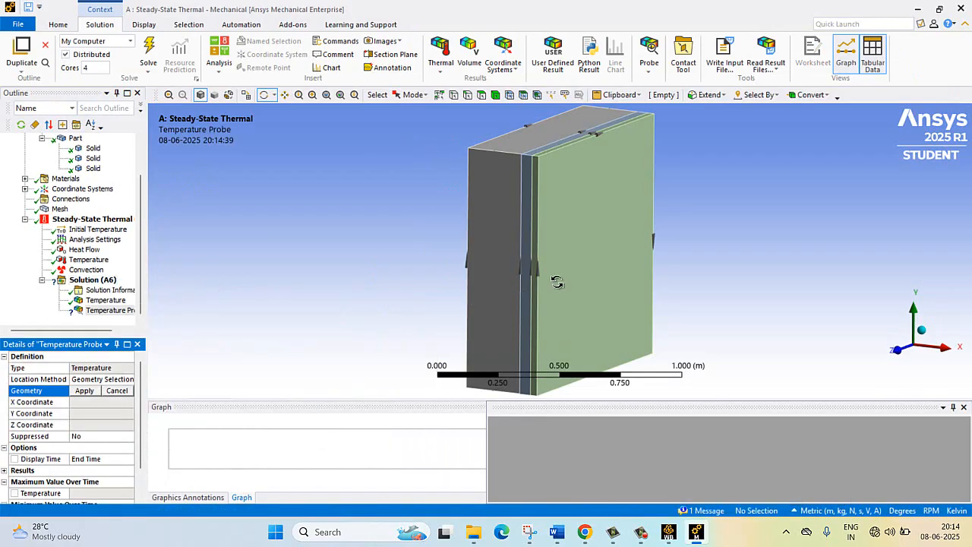
left_click(447, 67)
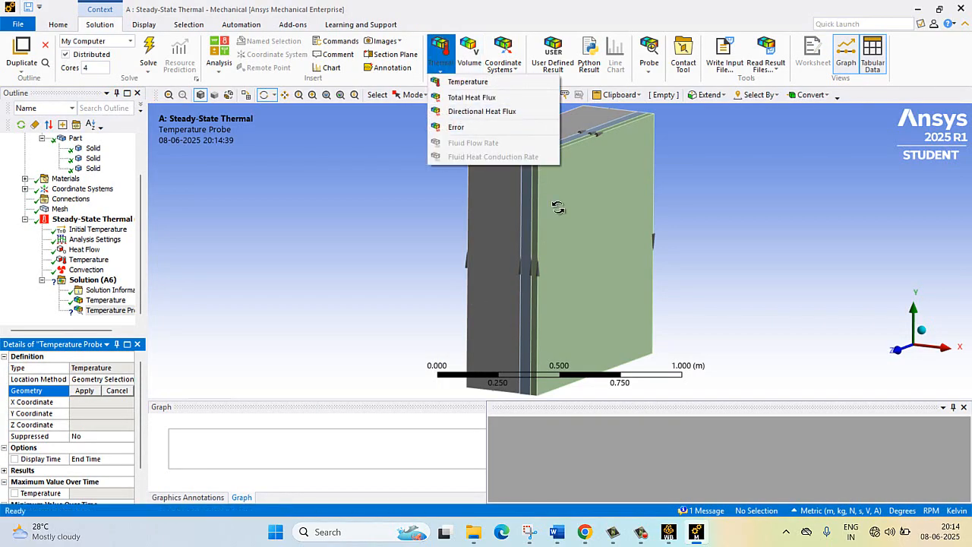
left_click_drag(499, 217, 509, 202)
- Try to evaluate all results with the new temperature probe and display the probe's details
left_click(85, 280)
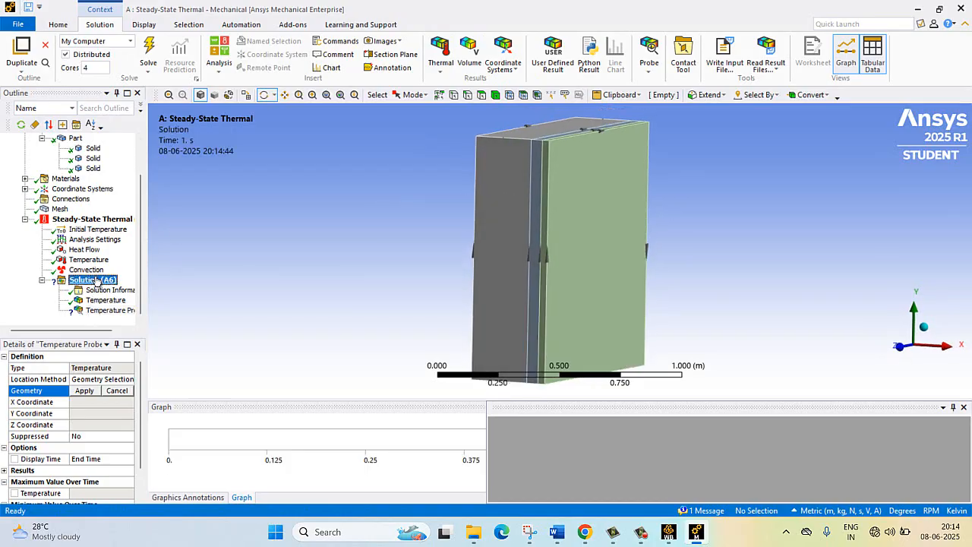
right_click(97, 279)
left_click(135, 302)
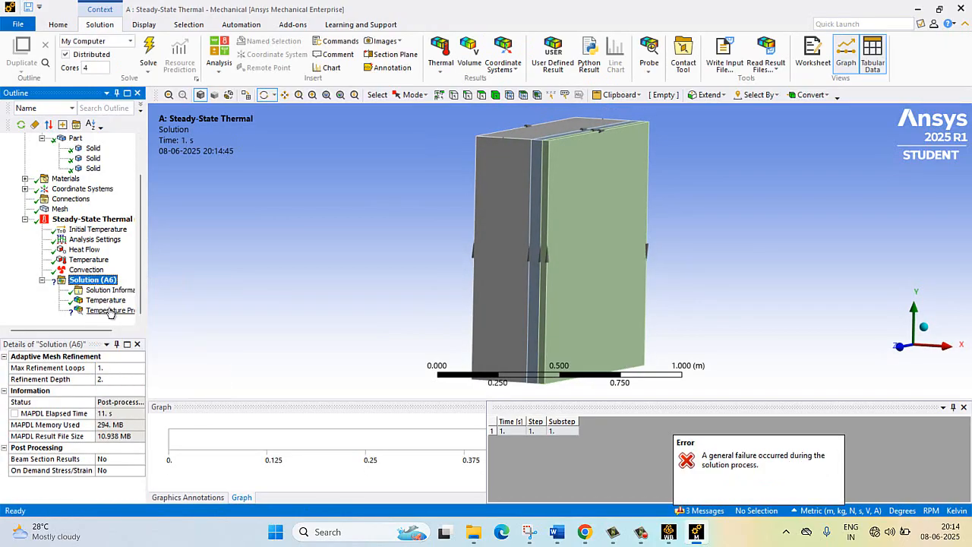
left_click(100, 311)
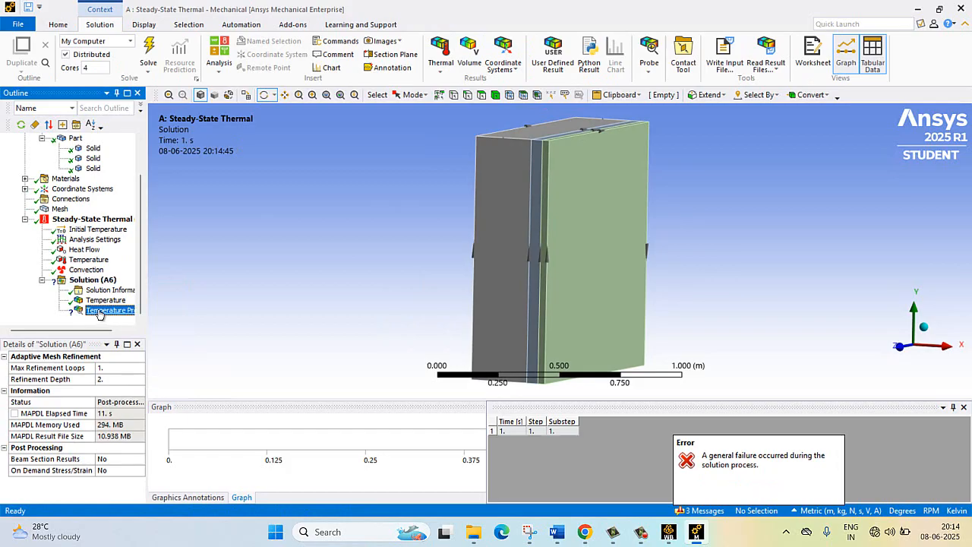
- Display the Temperature contour plot again and examine the labelled values across the wall
left_click(105, 300)
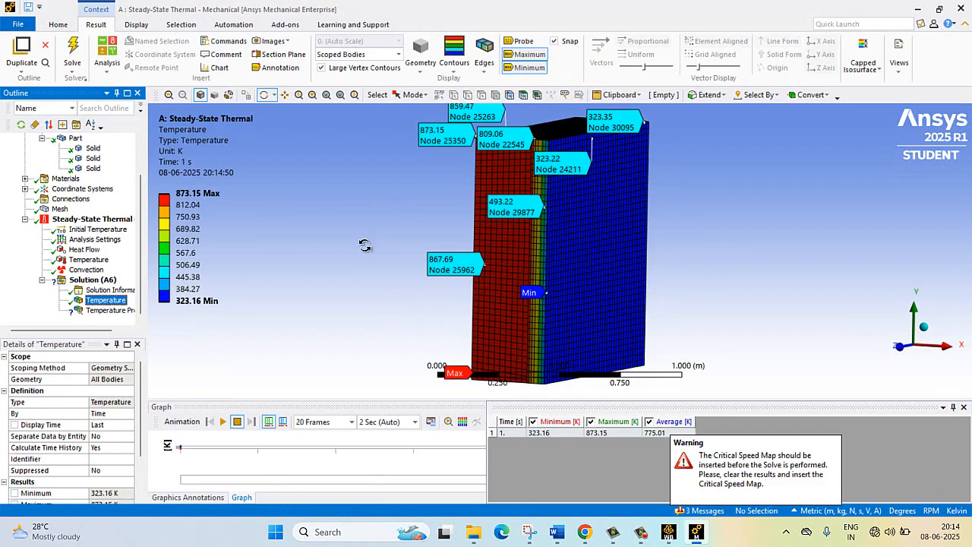
scroll(365, 245, "up", 2)
scroll(366, 238, "down", 6)
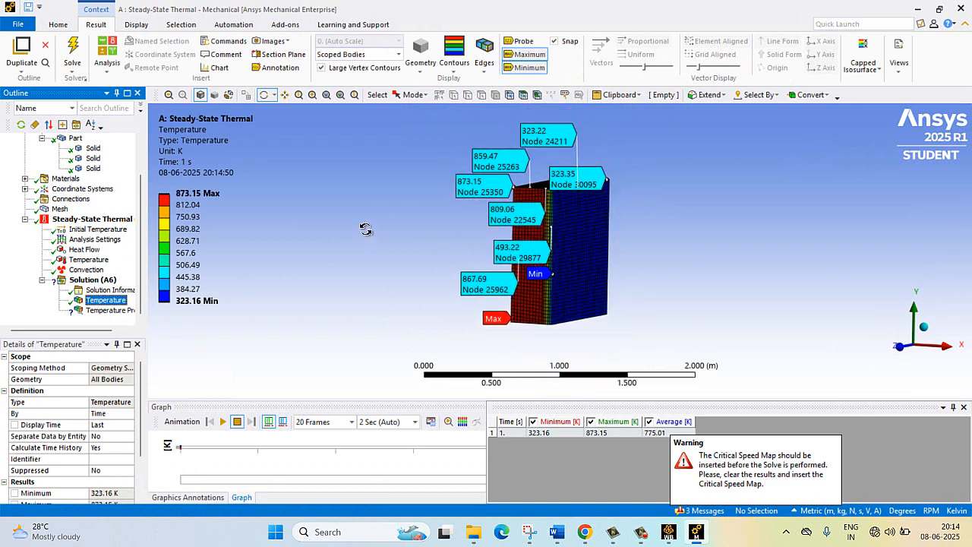
scroll(365, 229, "up", 1)
scroll(364, 229, "down", 1)
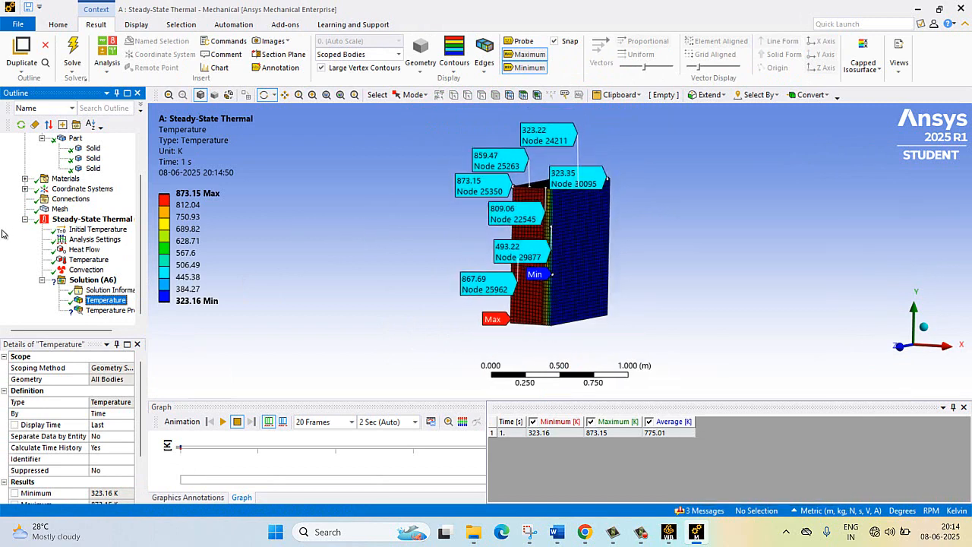
- Open the Result Summary worksheet of the Solution and review the minimum and maximum temperatures and the probe entry
left_click(79, 279)
right_click(77, 280)
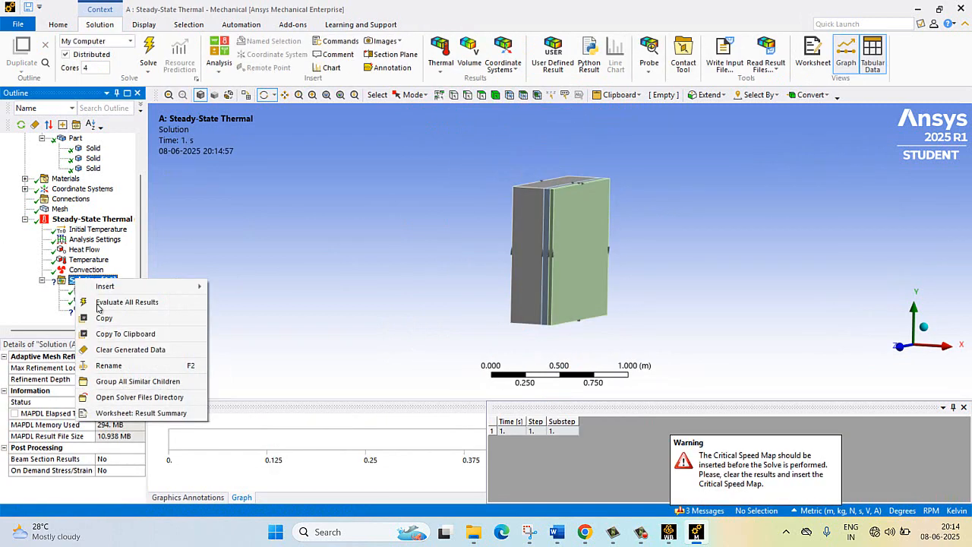
left_click(142, 413)
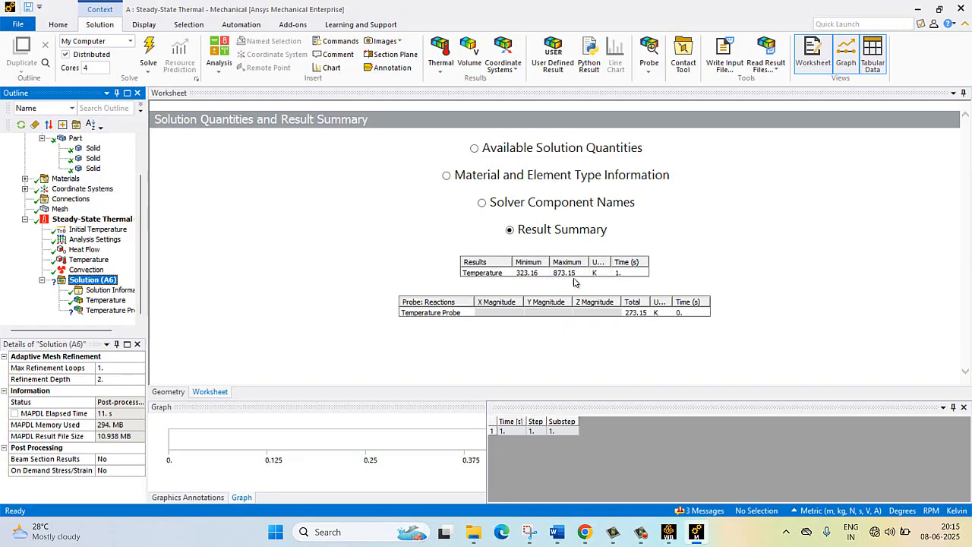
left_click(533, 281)
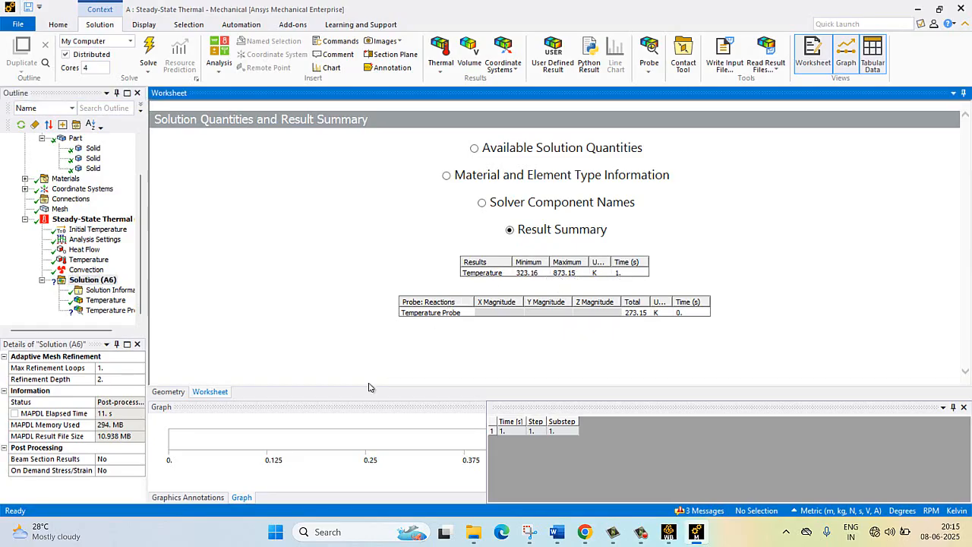